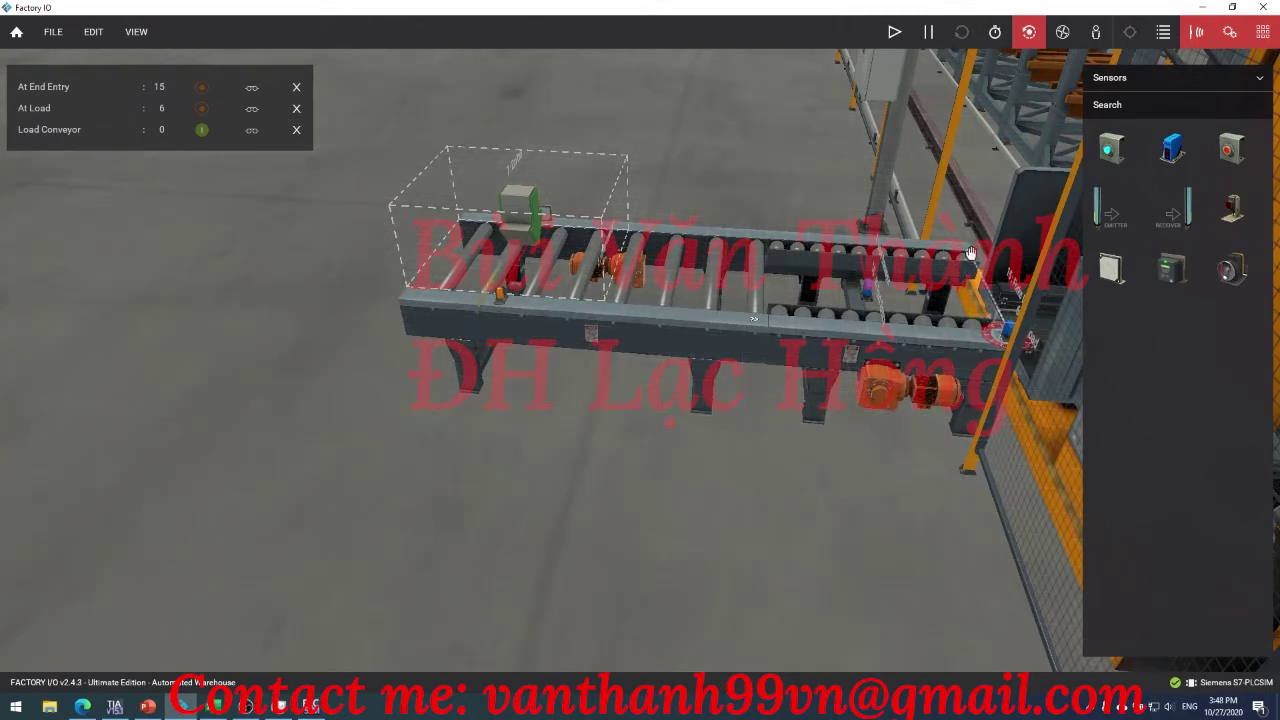
- Run the warehouse simulation to watch a pallet travel along the entry conveyor to the load position, and stop it
left_click_drag(972, 265, 1080, 178)
left_click_drag(921, 188, 916, 195)
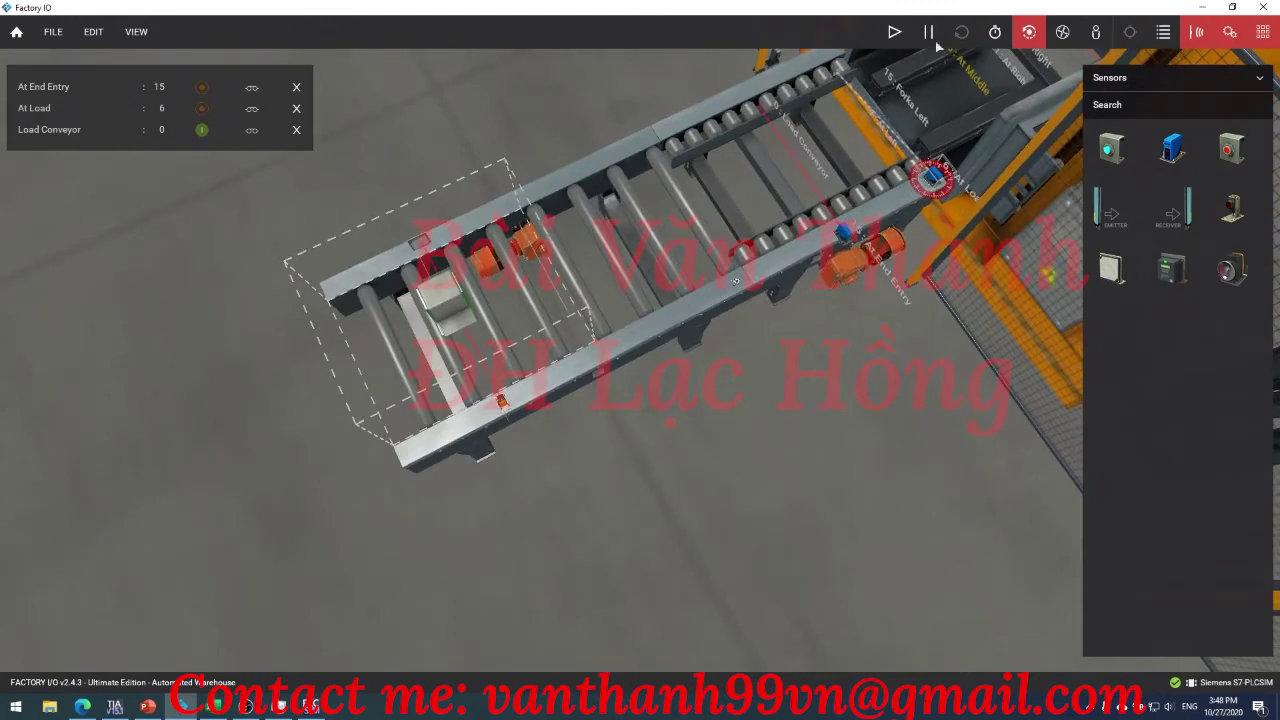
left_click(894, 31)
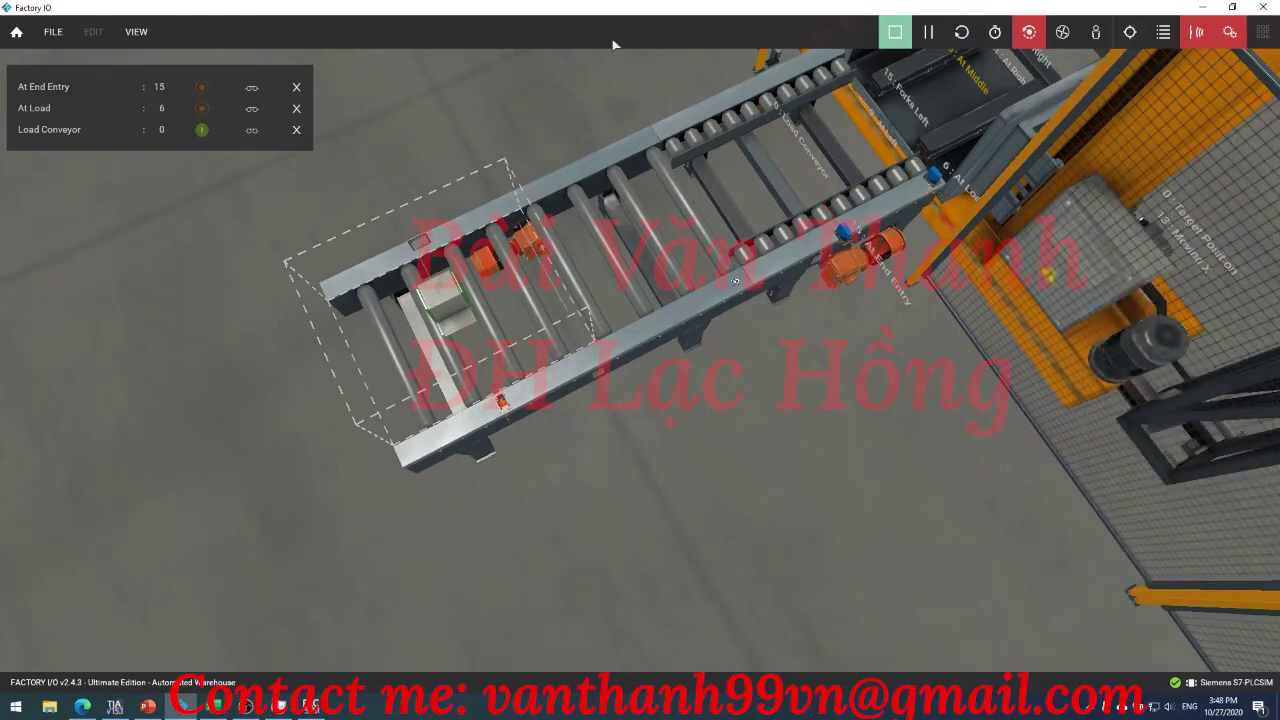
left_click_drag(562, 173, 630, 224)
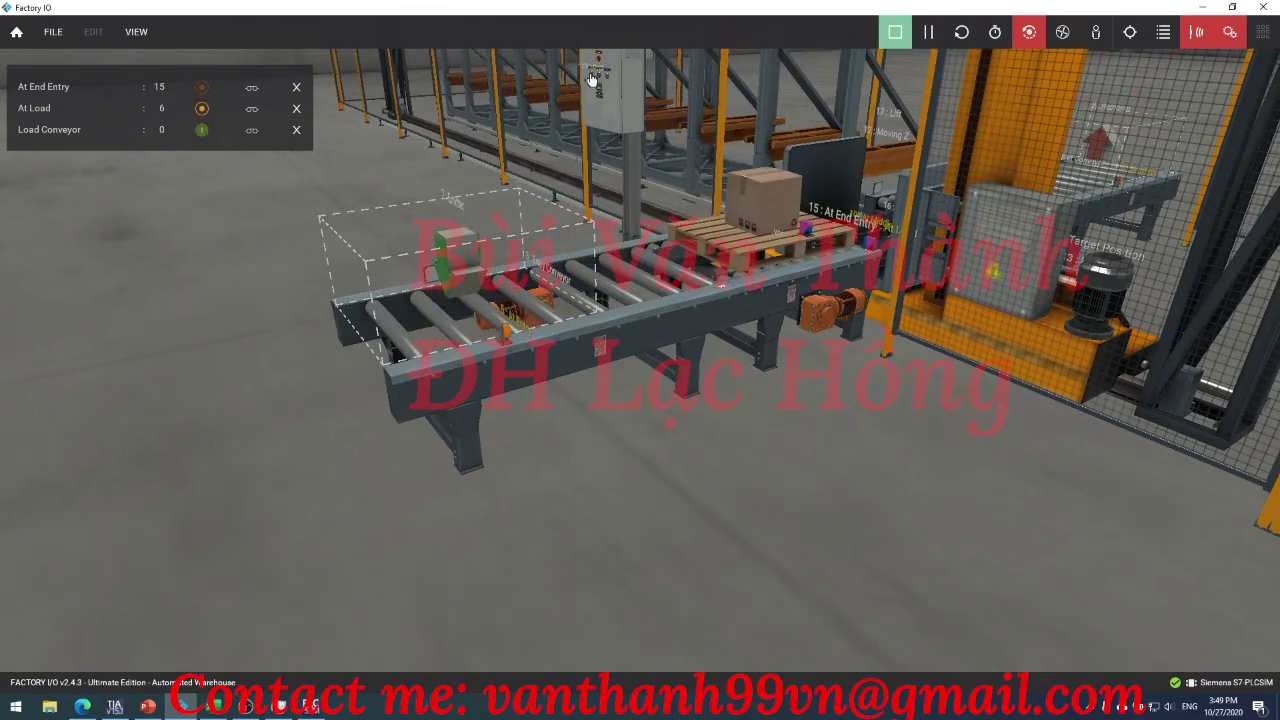
left_click_drag(902, 183, 756, 170)
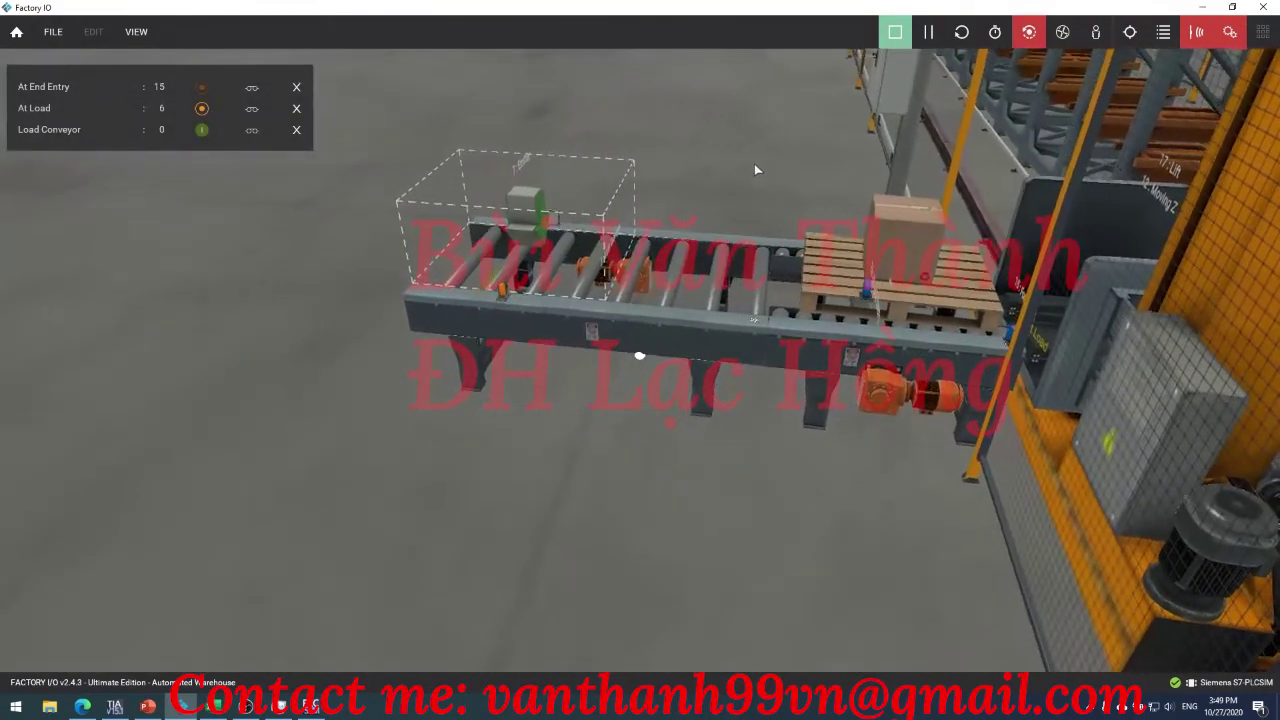
left_click(896, 33)
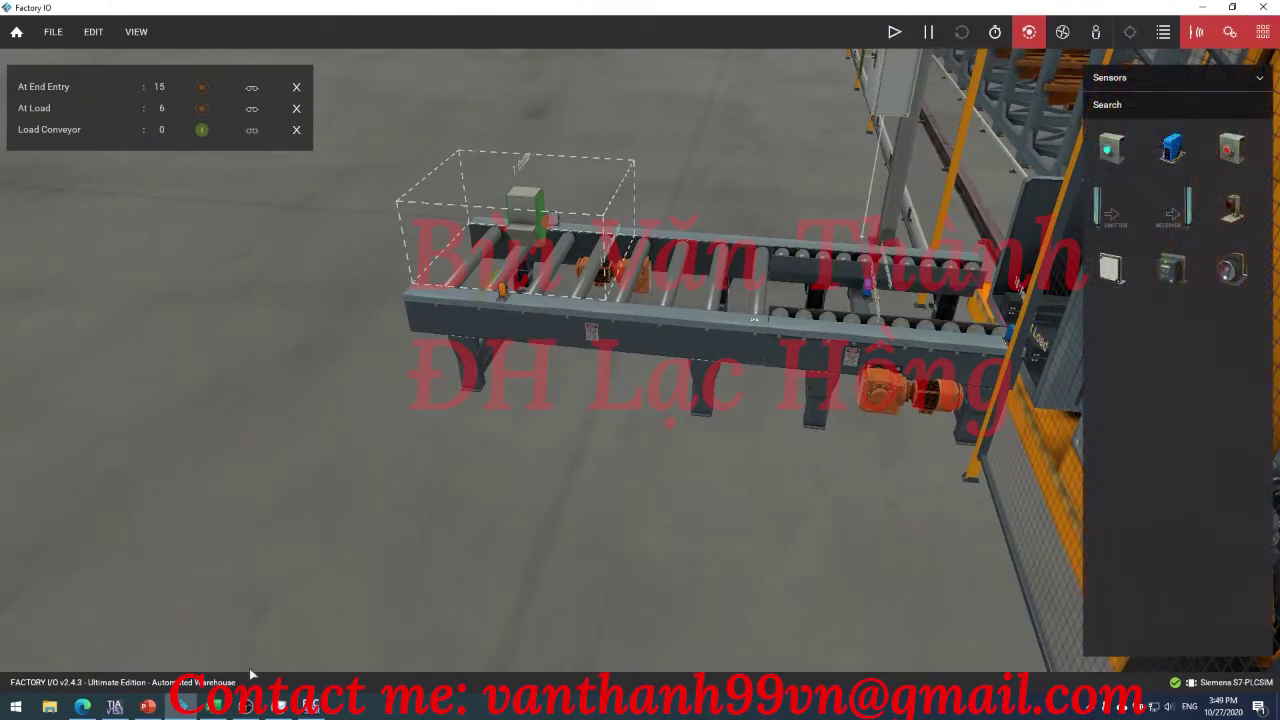
- Switch to the Excel workbook and merge and center cells B17 to E17 below the step 1 table
left_click(216, 707)
left_click(617, 11)
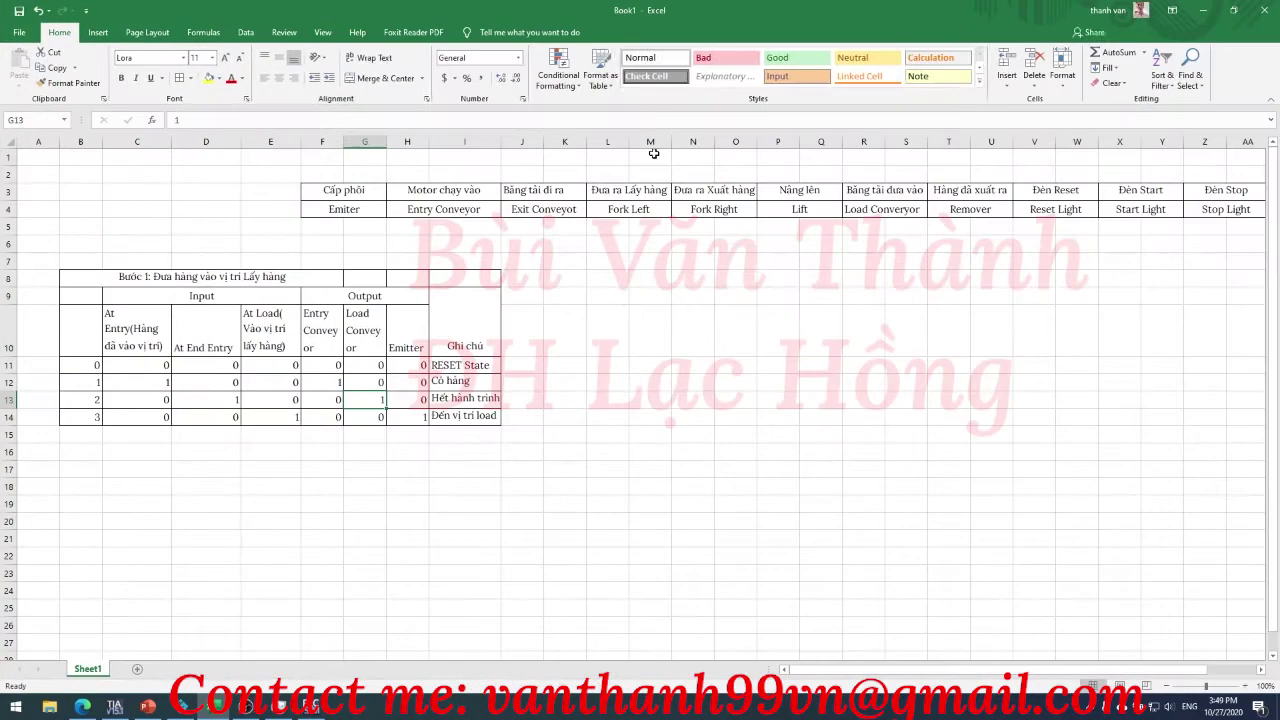
left_click(640, 278)
left_click(95, 471)
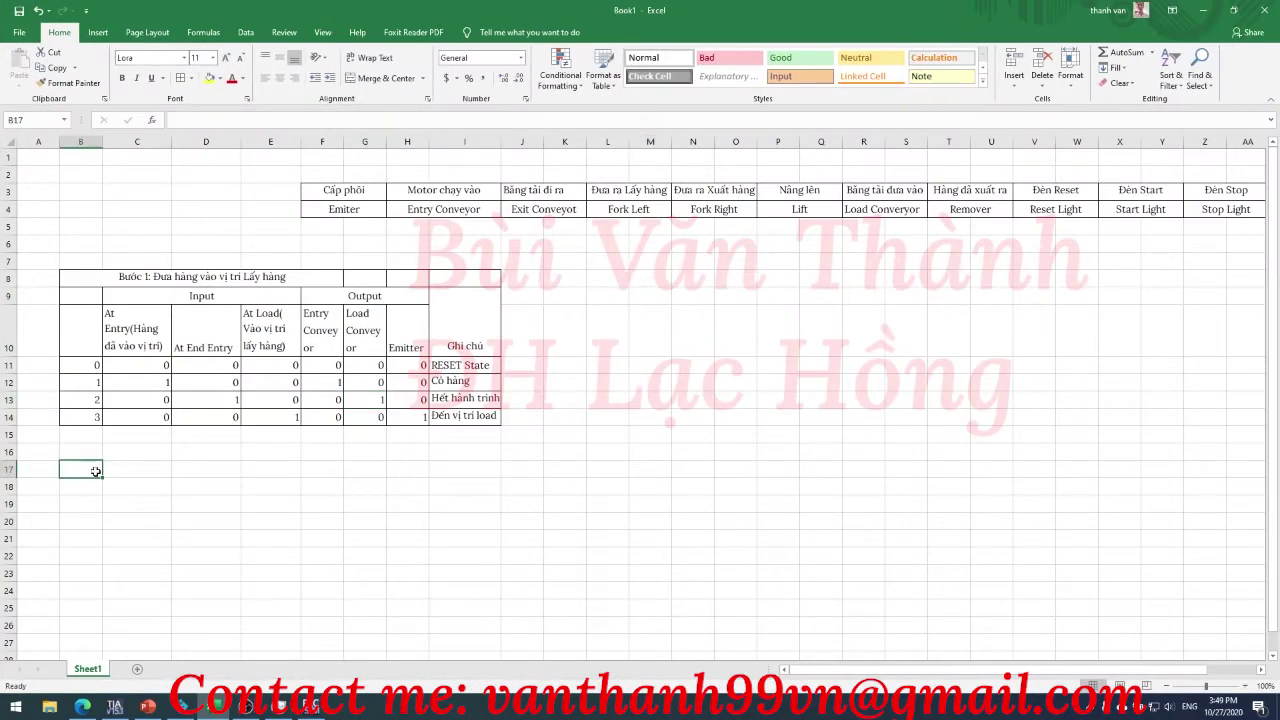
left_click_drag(95, 471, 281, 473)
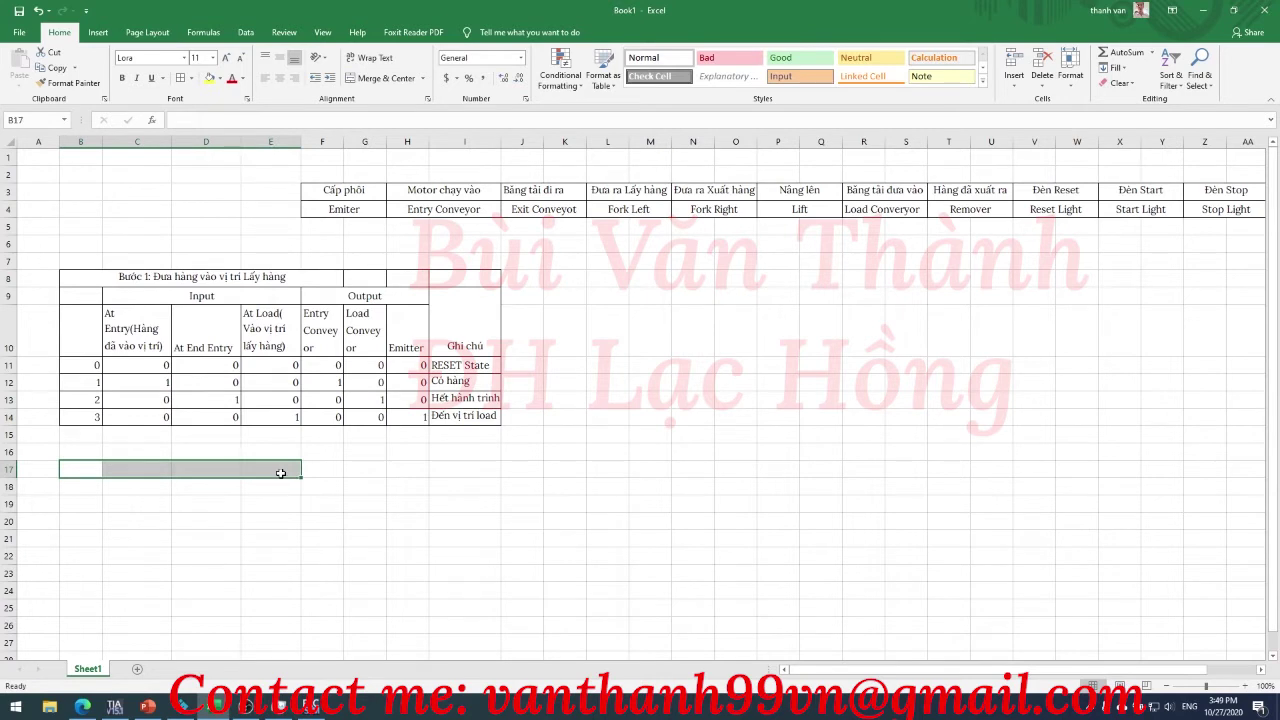
left_click(380, 78)
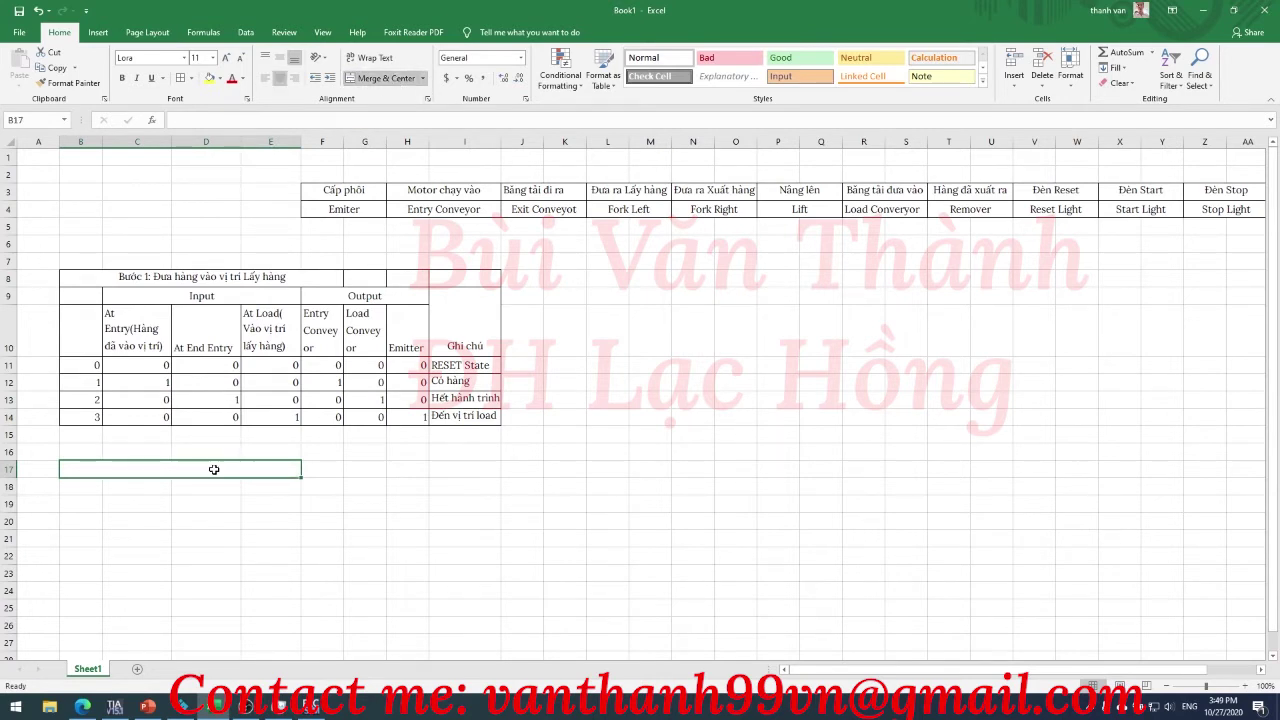
- Enter the title "Bước 2: Lấy hàng từ vị trí At load" in the merged cell of row 17
type("Buớc lấy")
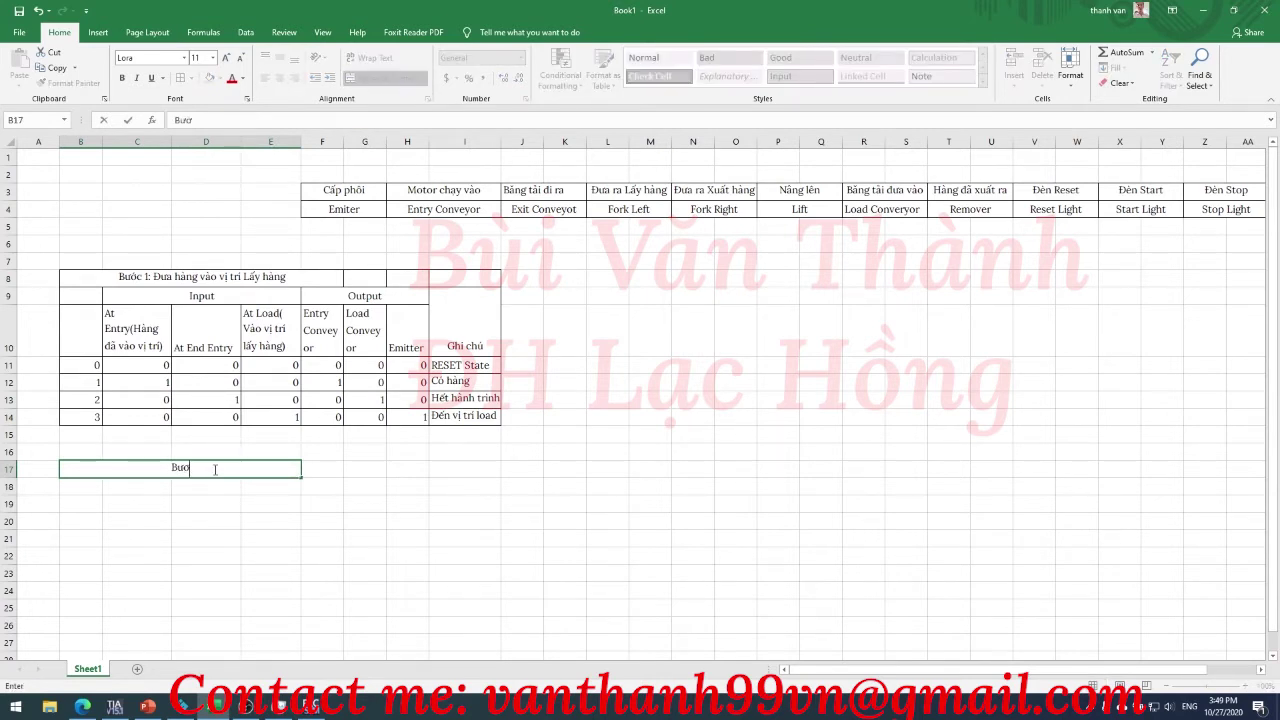
key("BackSpace")
key("BackSpace")
key("BackSpace")
type("2")
type(": Lấy ha")
type("n")
type("g tư")
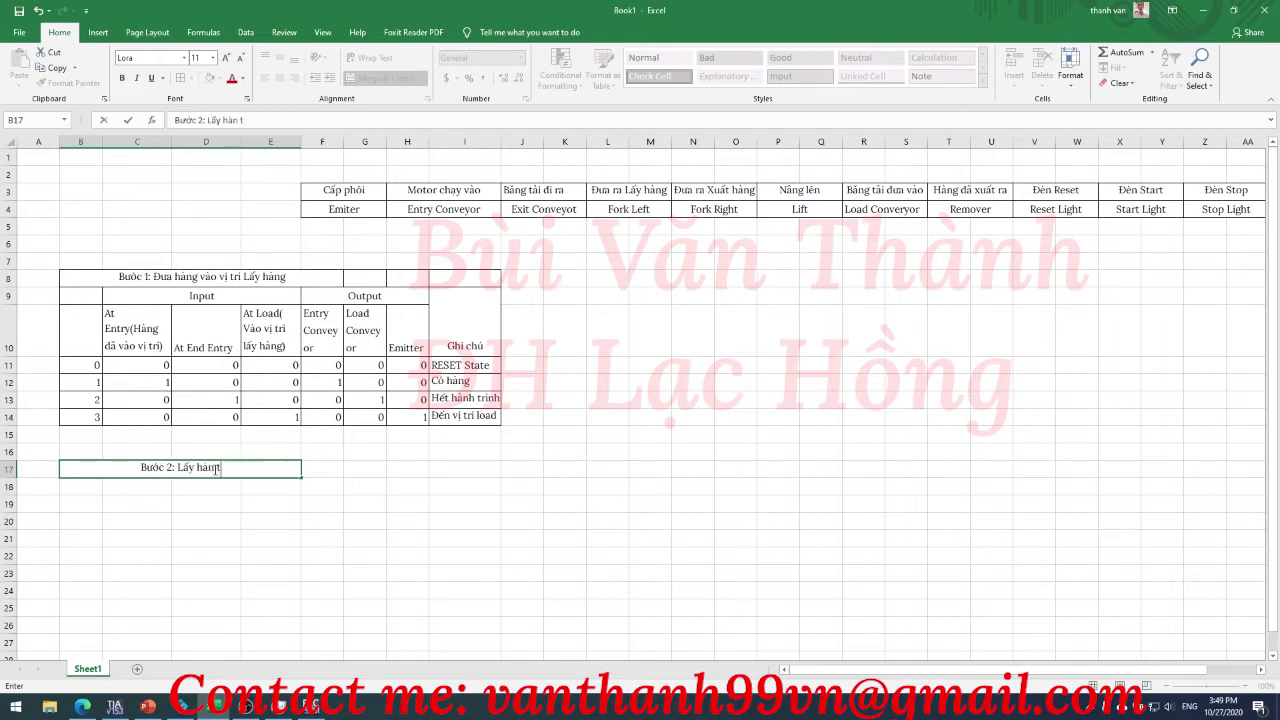
type(" vị trí At")
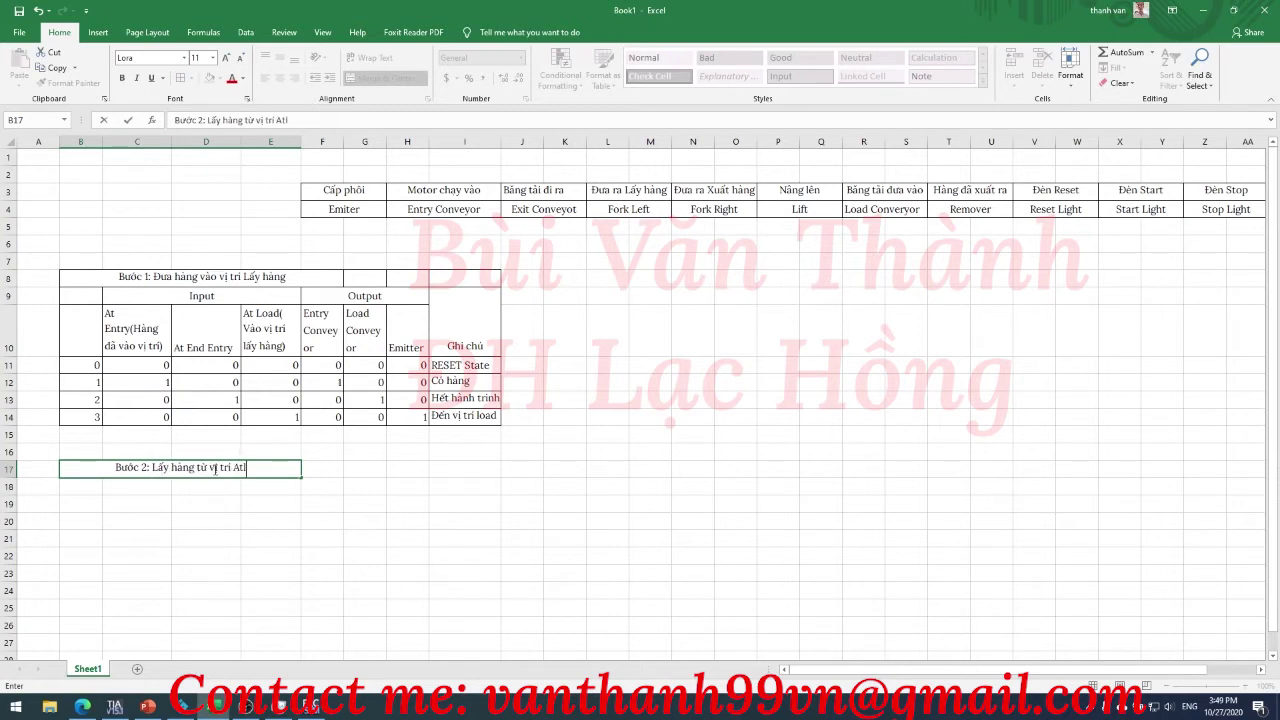
type("l")
key("BackSpace")
type("laod")
key("BackSpace")
key("BackSpace")
key("BackSpace")
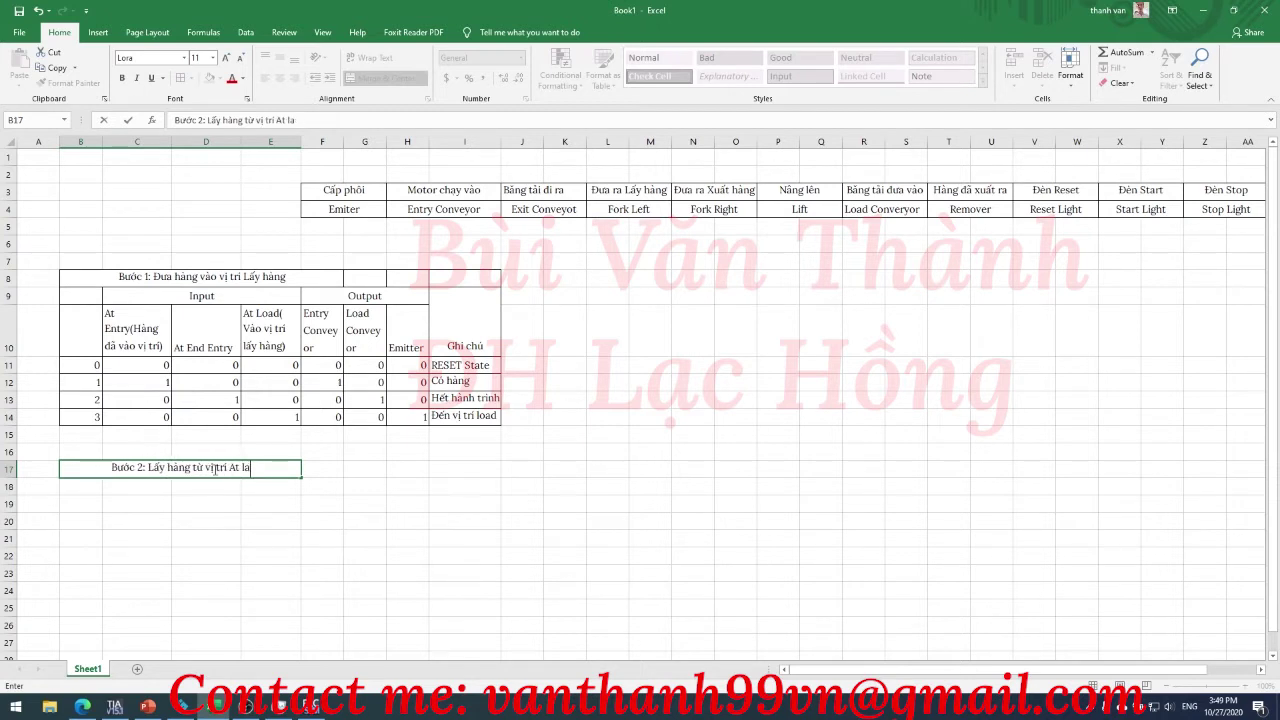
type("oad")
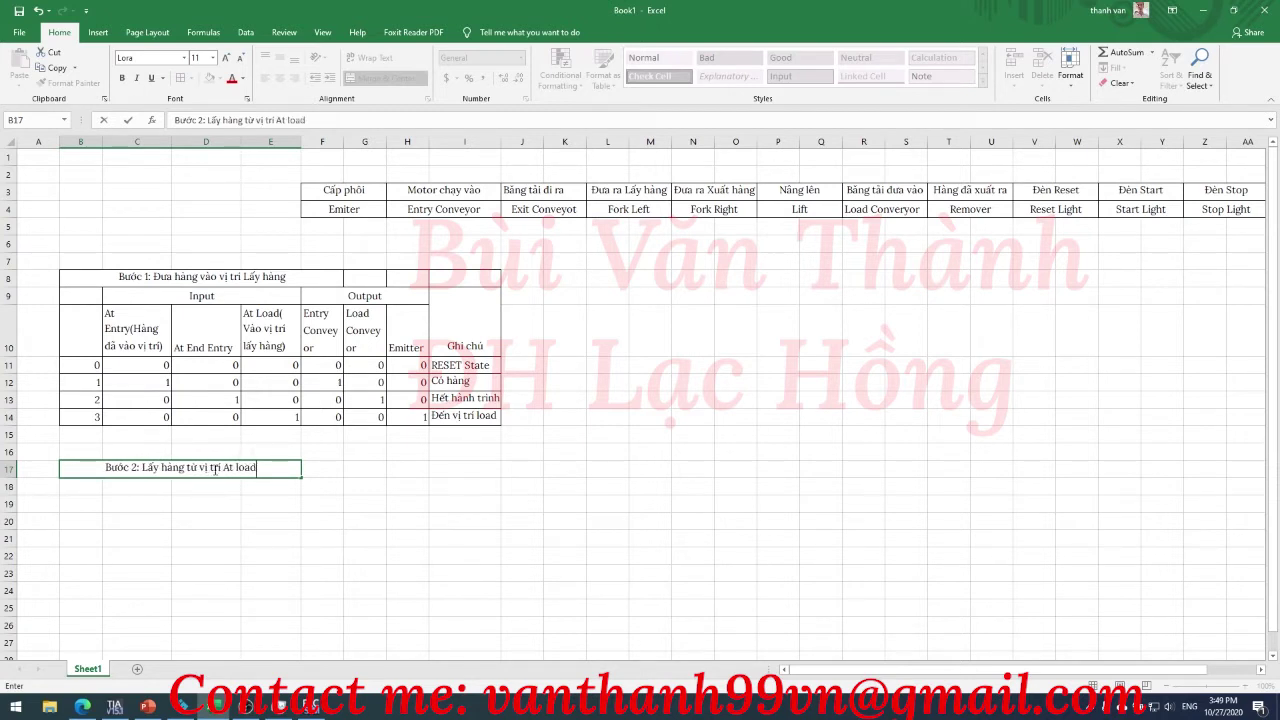
left_click(352, 466)
- Enter the heading "Input" in cell C18 under the step 2 title
left_click(98, 490)
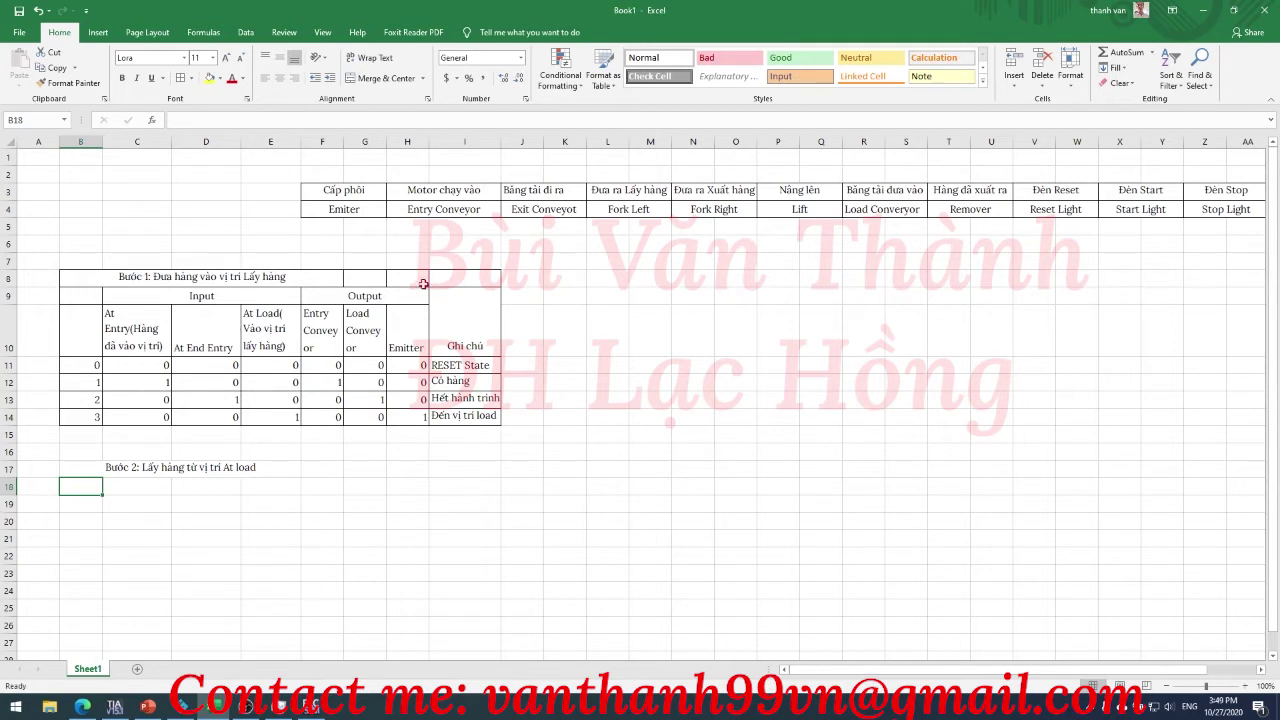
left_click(151, 489)
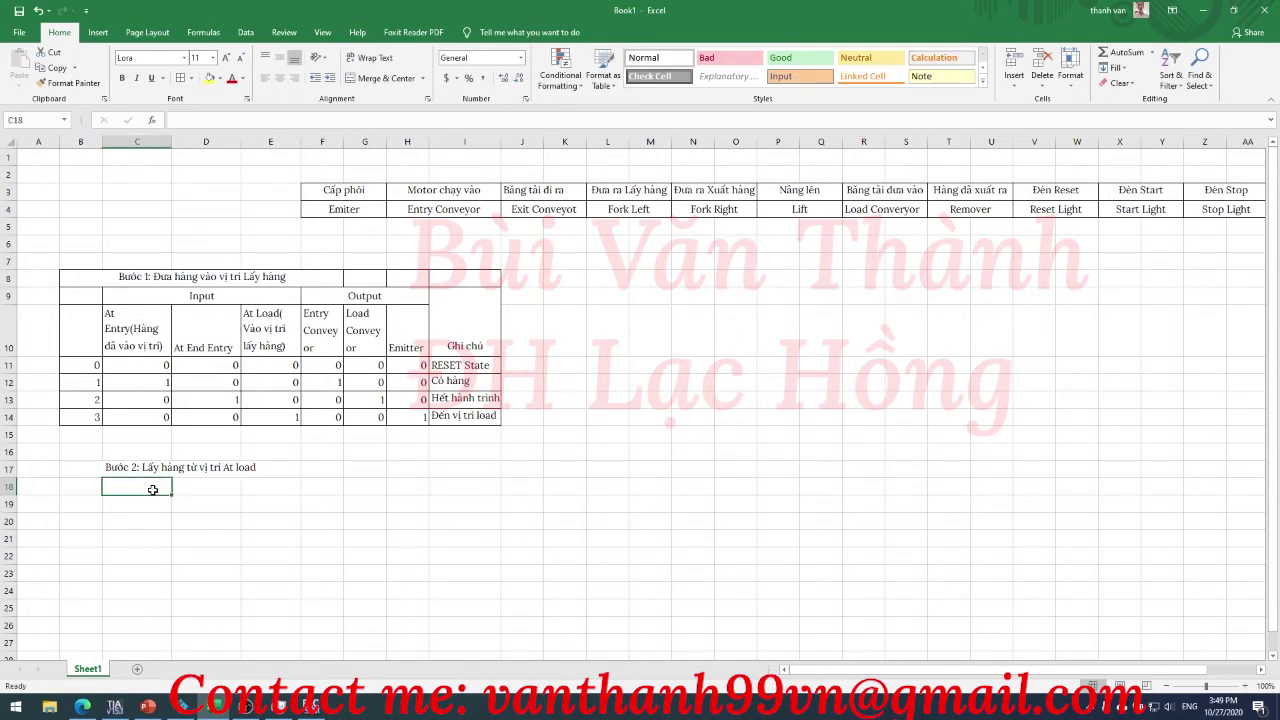
type("Input")
key("Return")
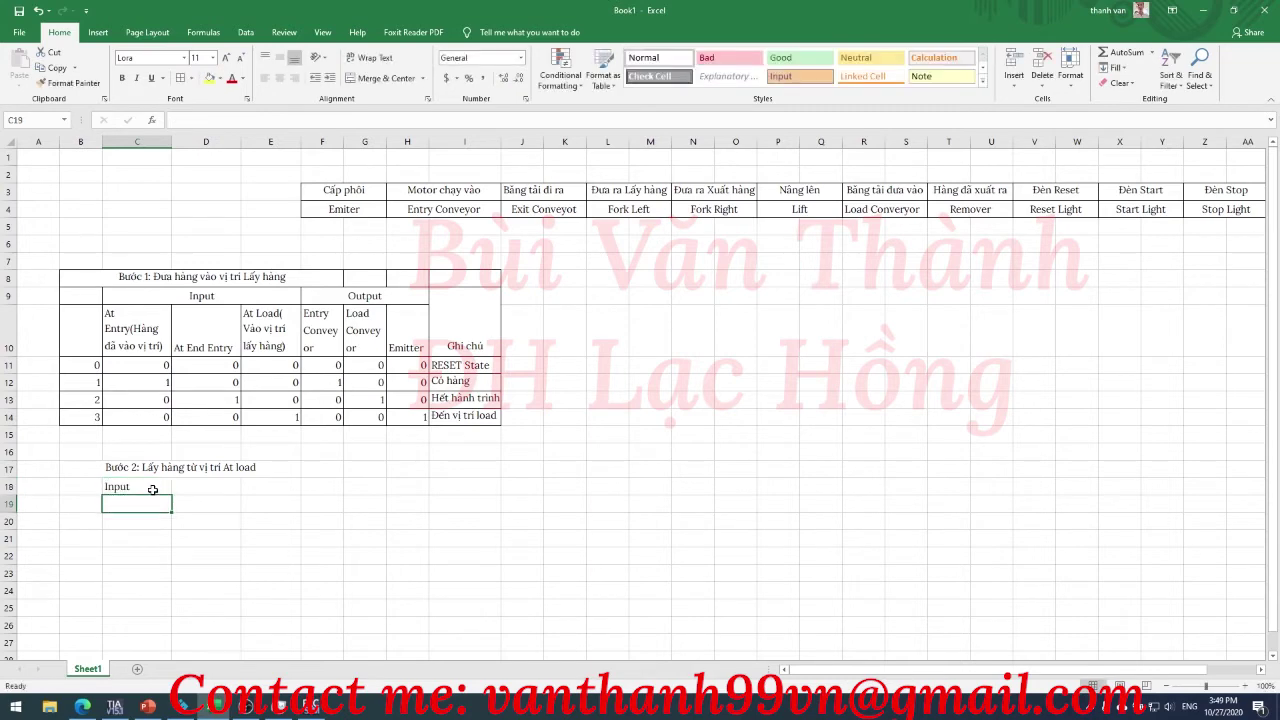
- Check the crane's fork signals in Factory IO, and enter the input label "Atl left" in cell C19 of the workbook
left_click(182, 706)
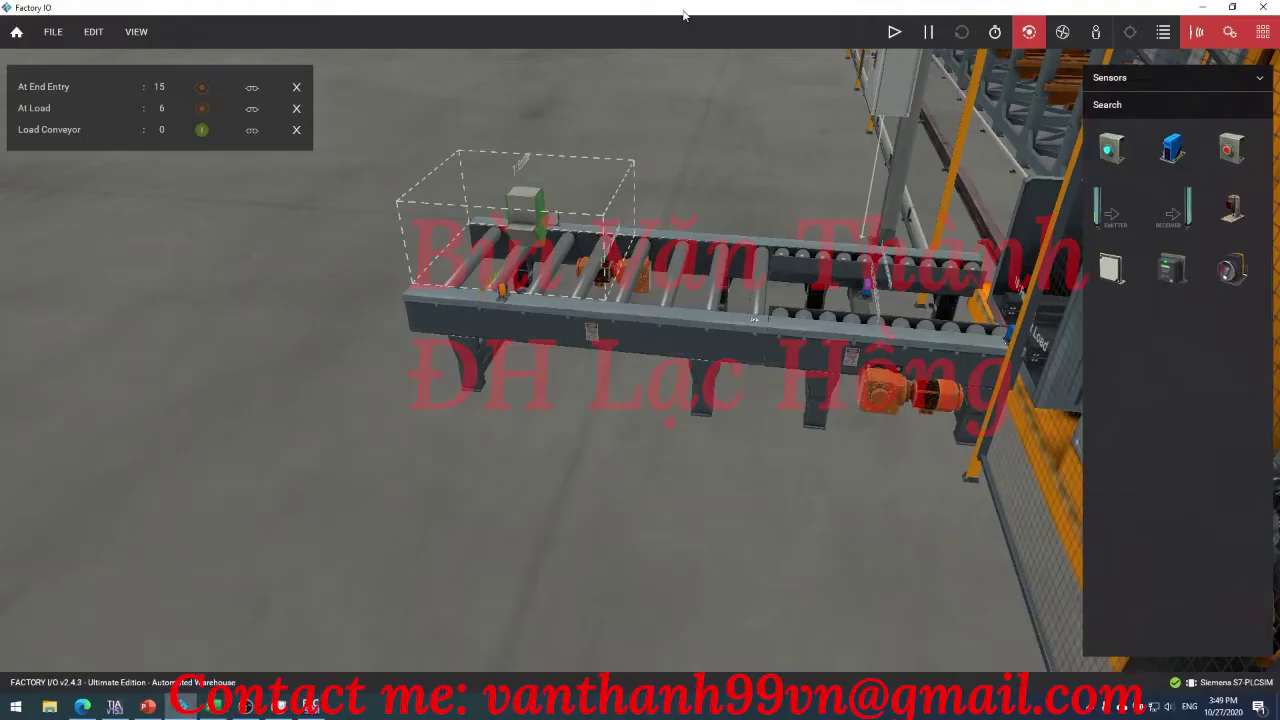
left_click(1203, 7)
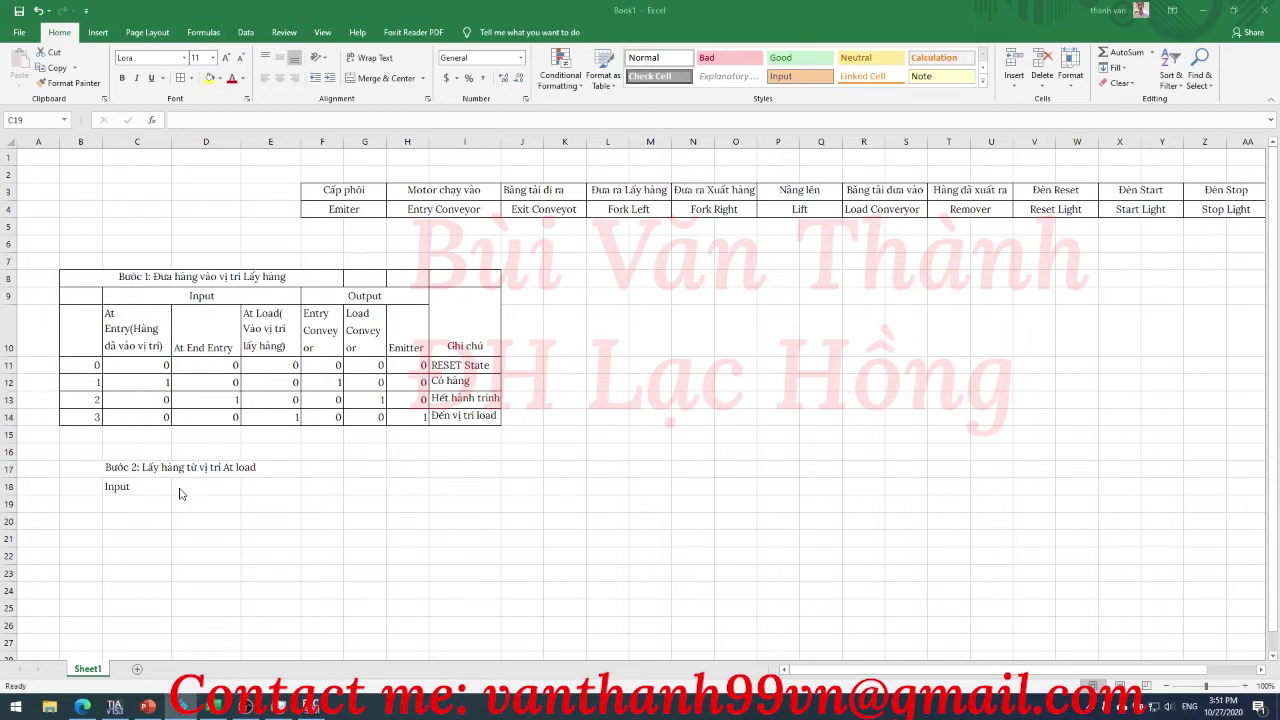
left_click(140, 503)
type("Atl left")
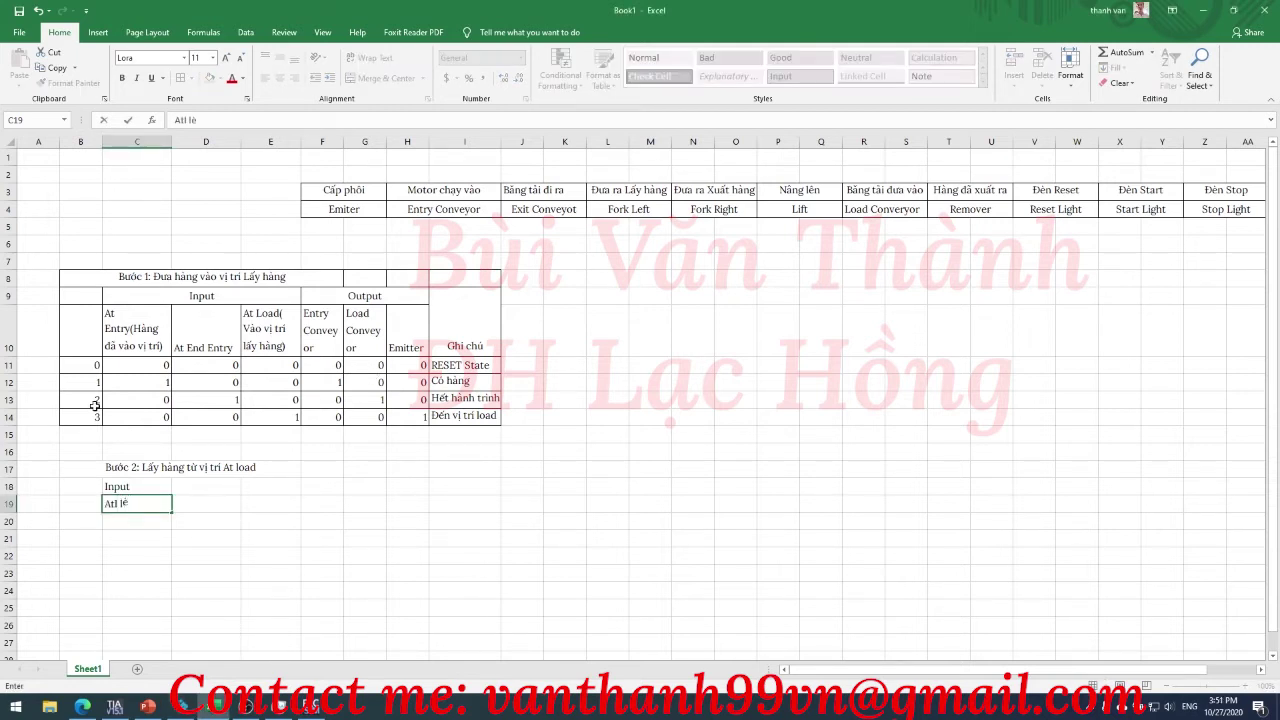
key("Tab")
- Check the signal names in Factory IO, and enter the input labels "At Middle" in D19 and "Moving Z" in E19
left_click(182, 706)
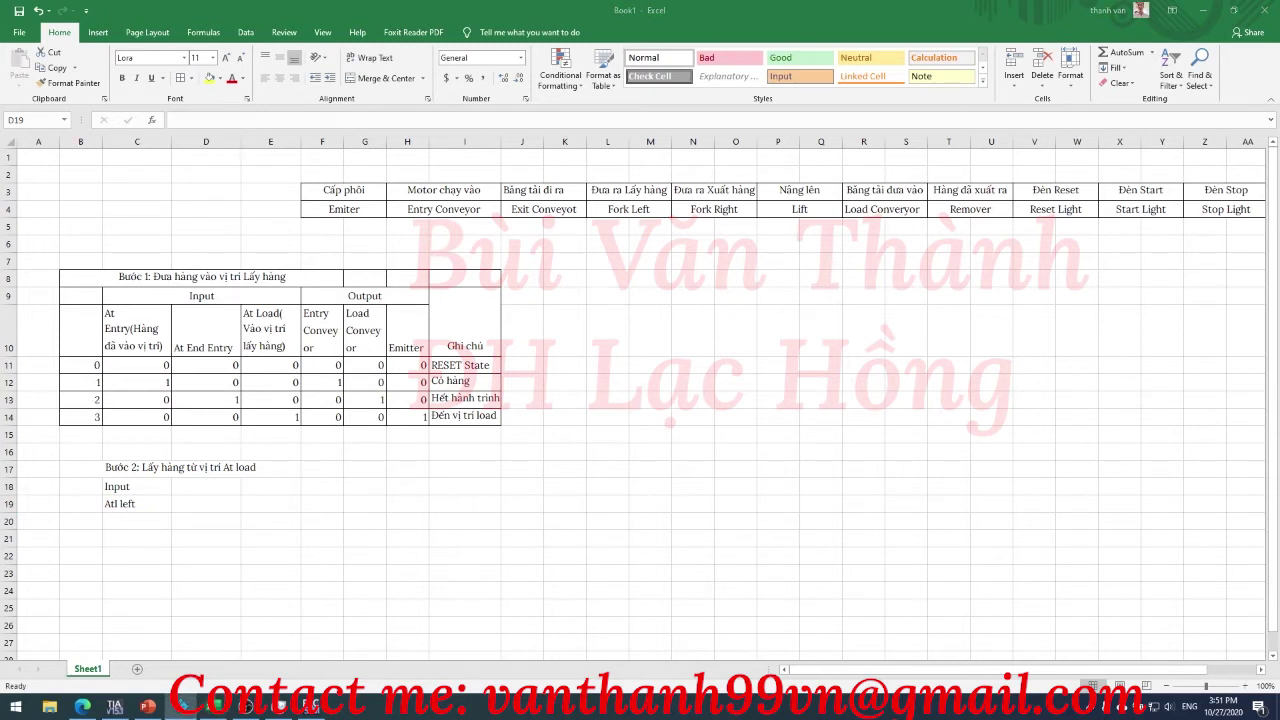
left_click(199, 499)
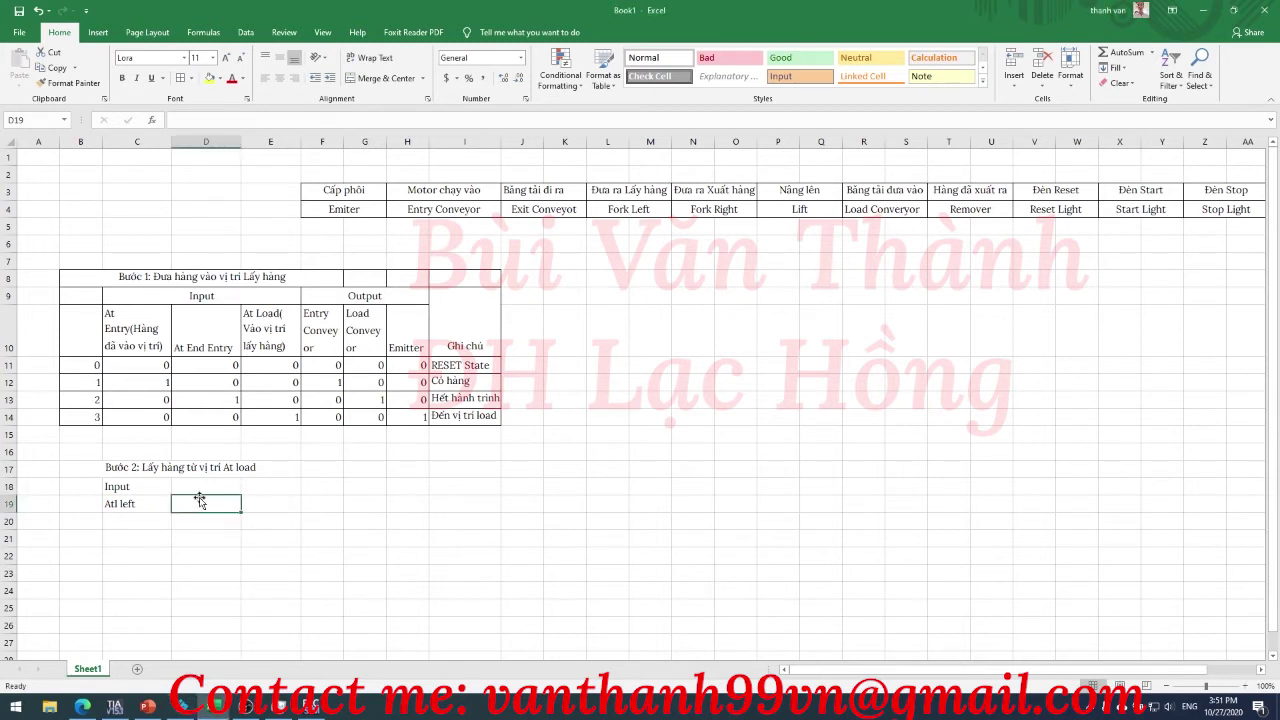
key("alt+Tab")
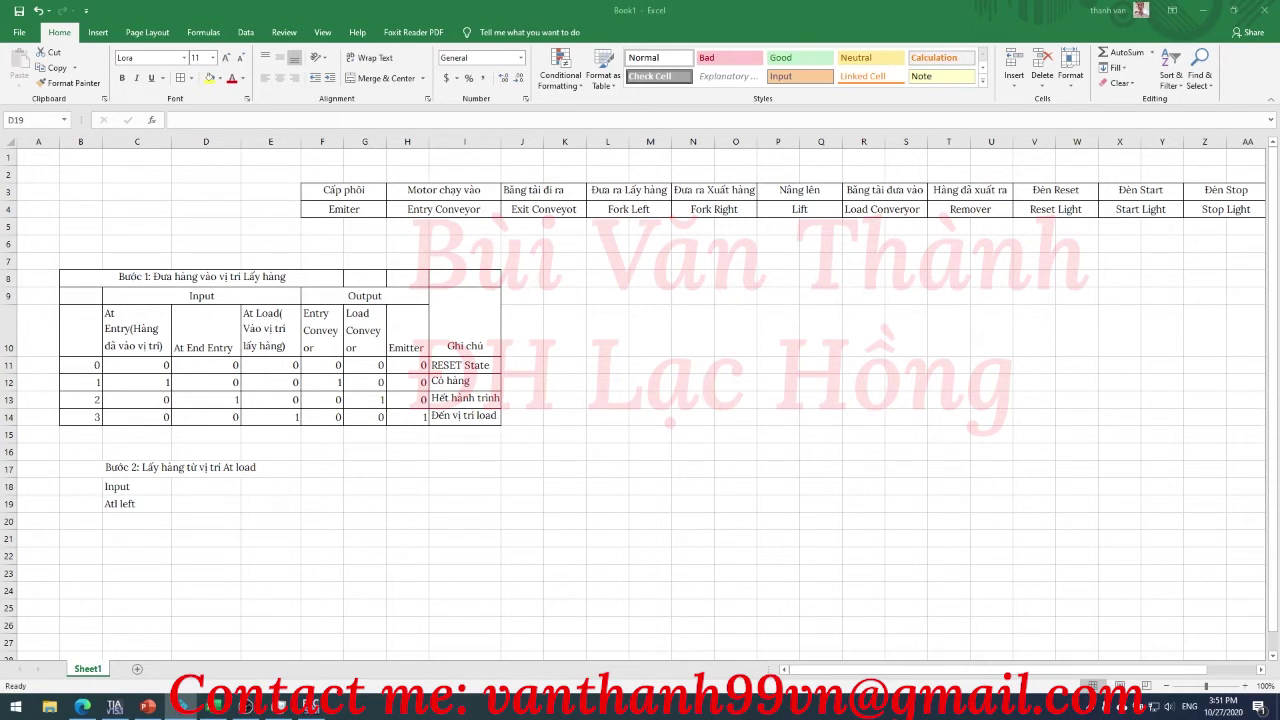
left_click(185, 503)
type("At Mi")
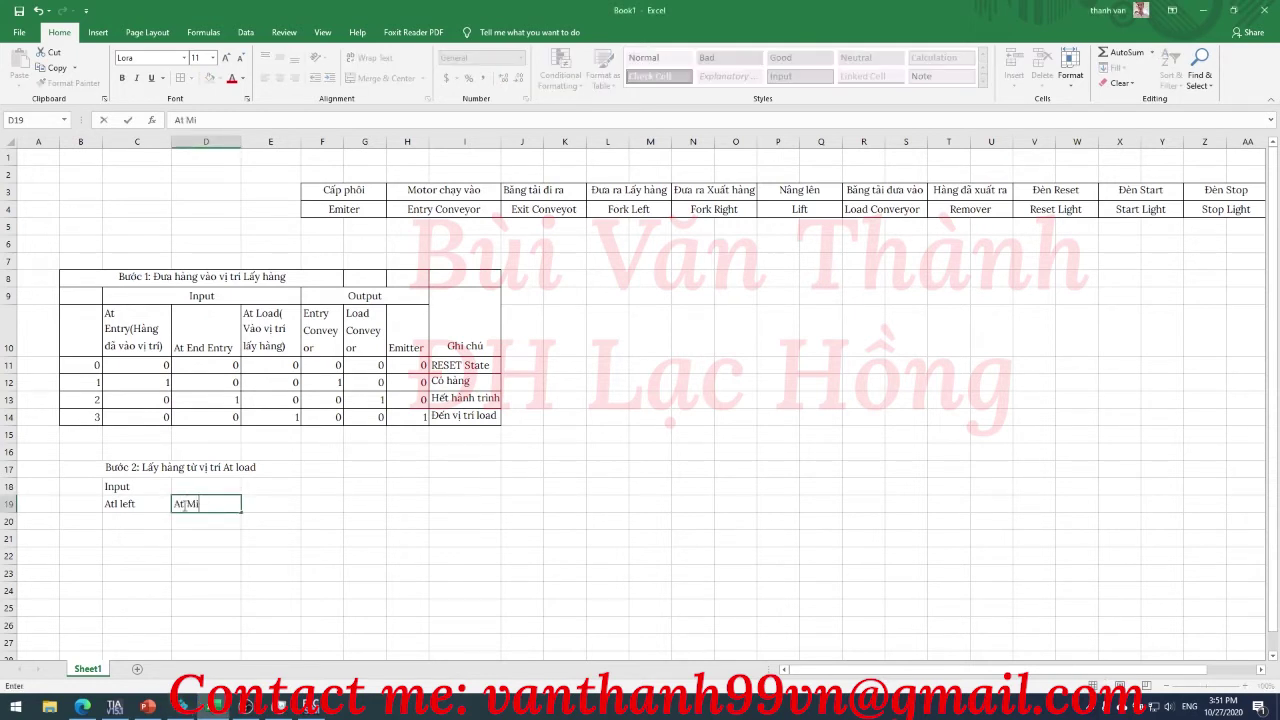
type("ddle")
key("Tab")
type("A")
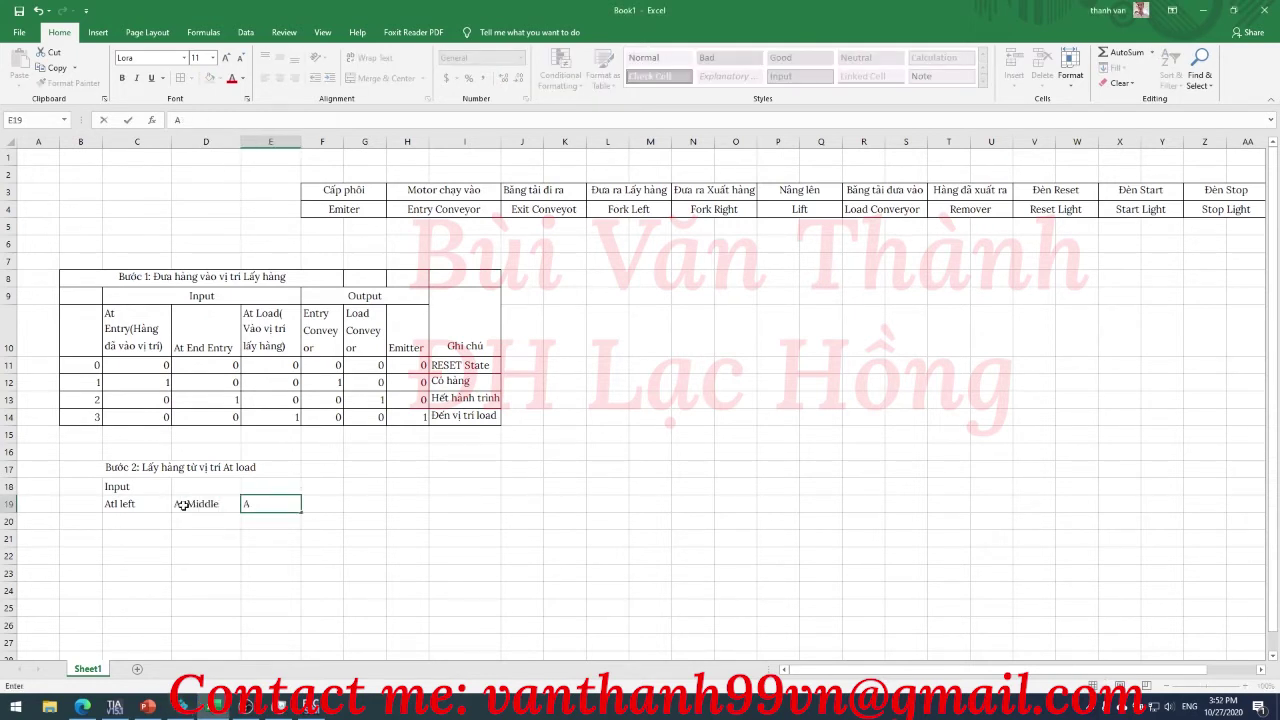
key("BackSpace")
type("Moving Z")
key("Tab")
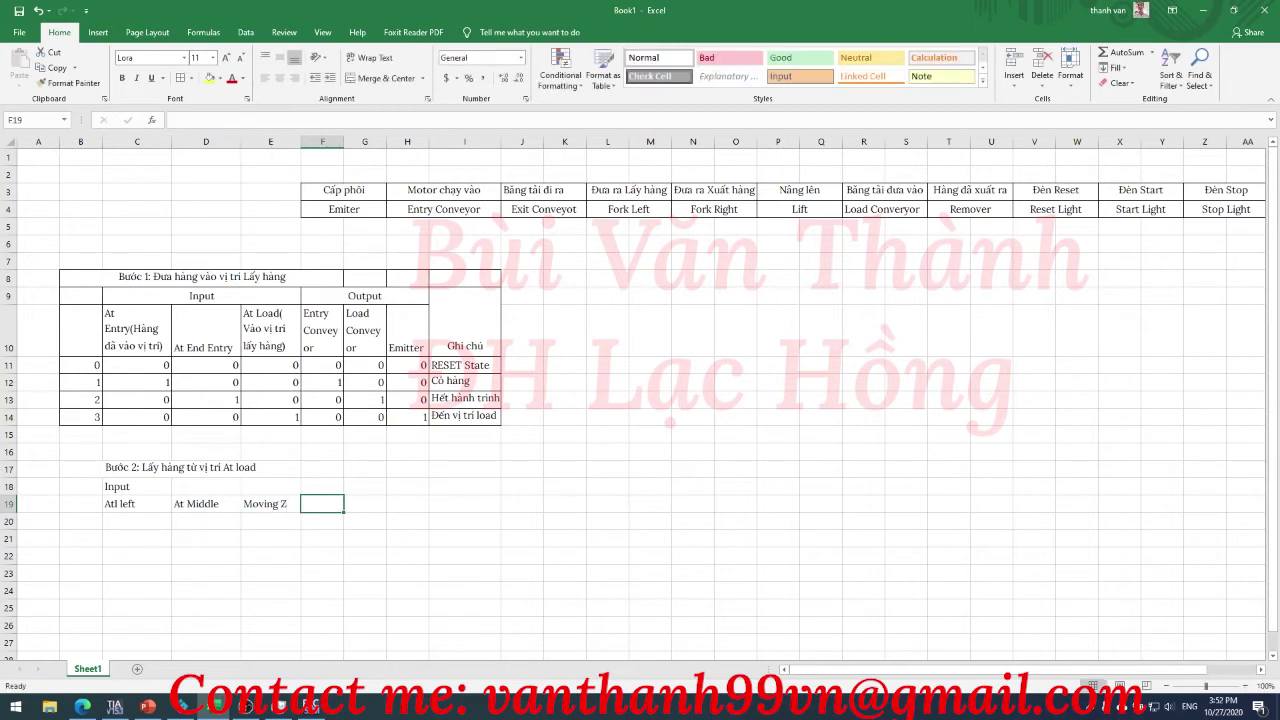
- Enter the heading "Output" in cell F18 and the label "Forks Left" below it in F19
key("alt+Tab")
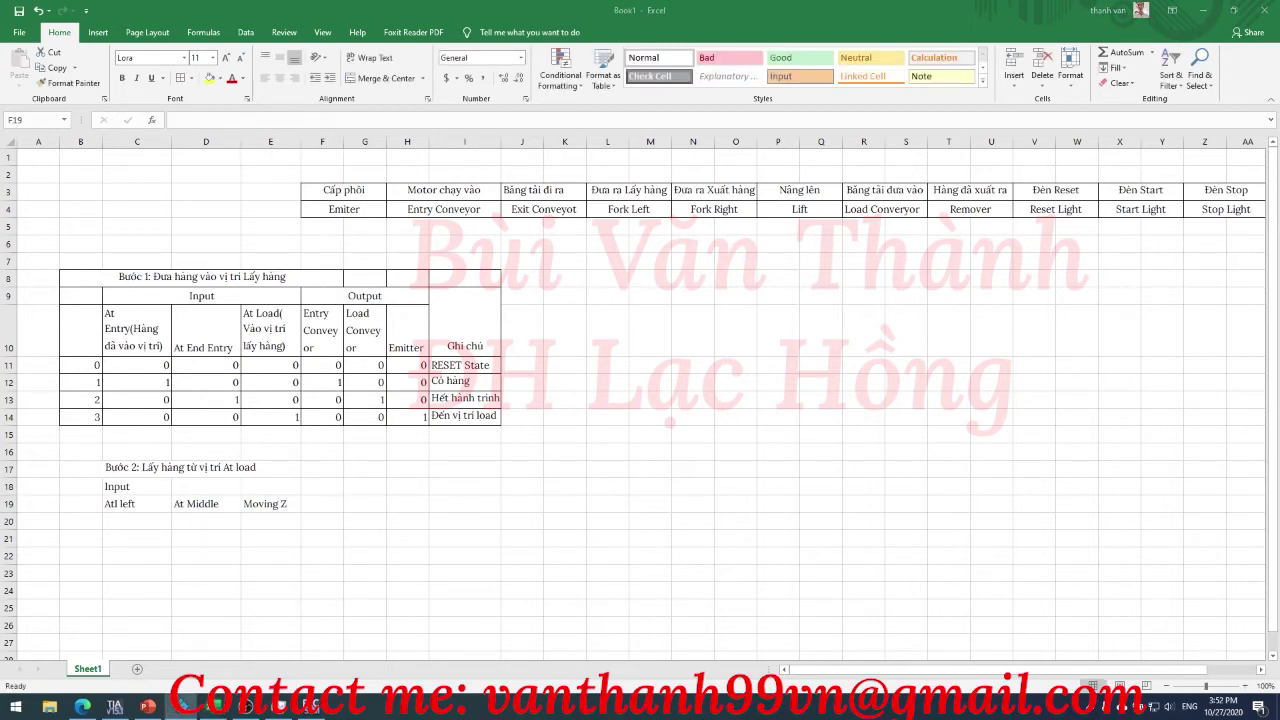
left_click(326, 486)
type("Output")
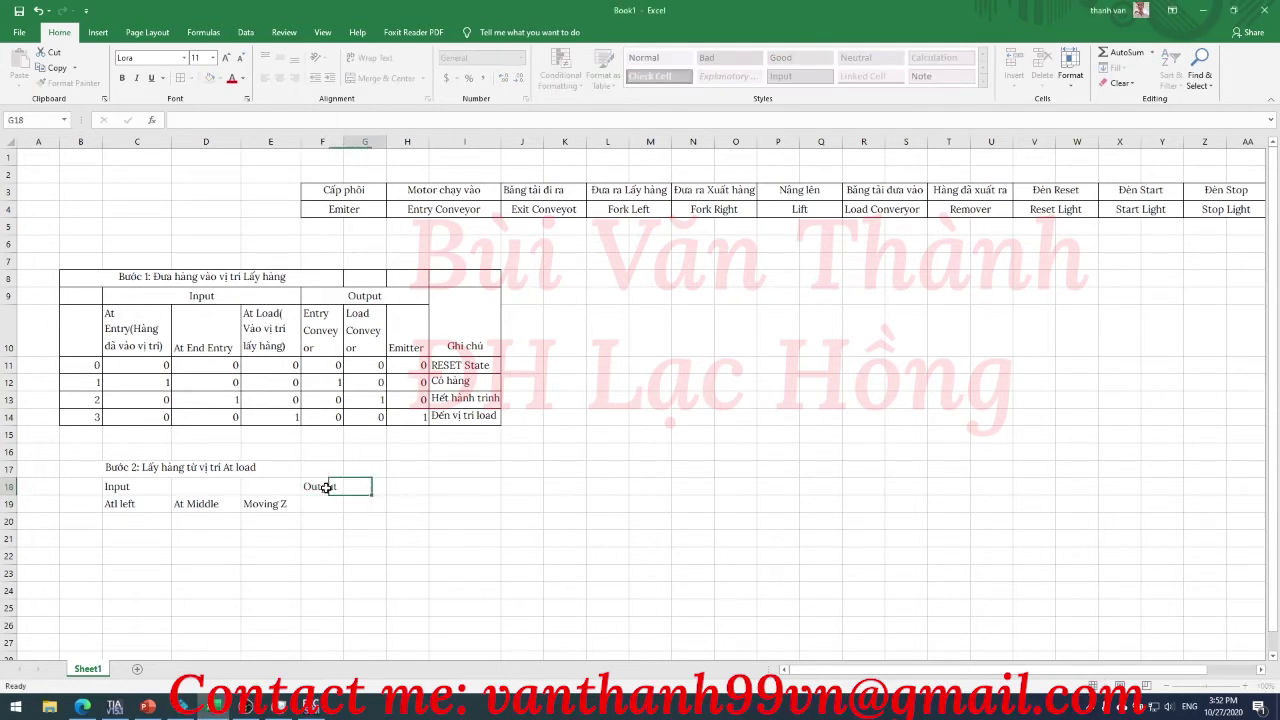
key("Return")
type("Forks Left")
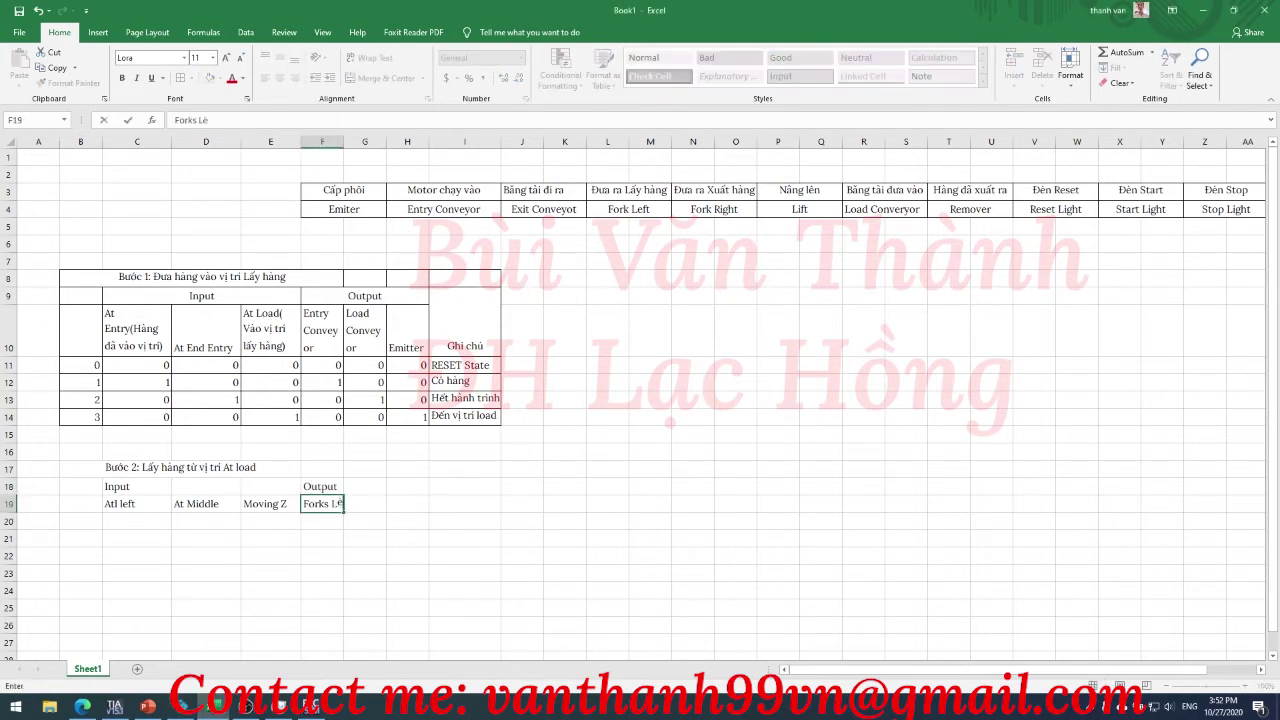
key("Return")
key("Up")
key("Up")
key("Right")
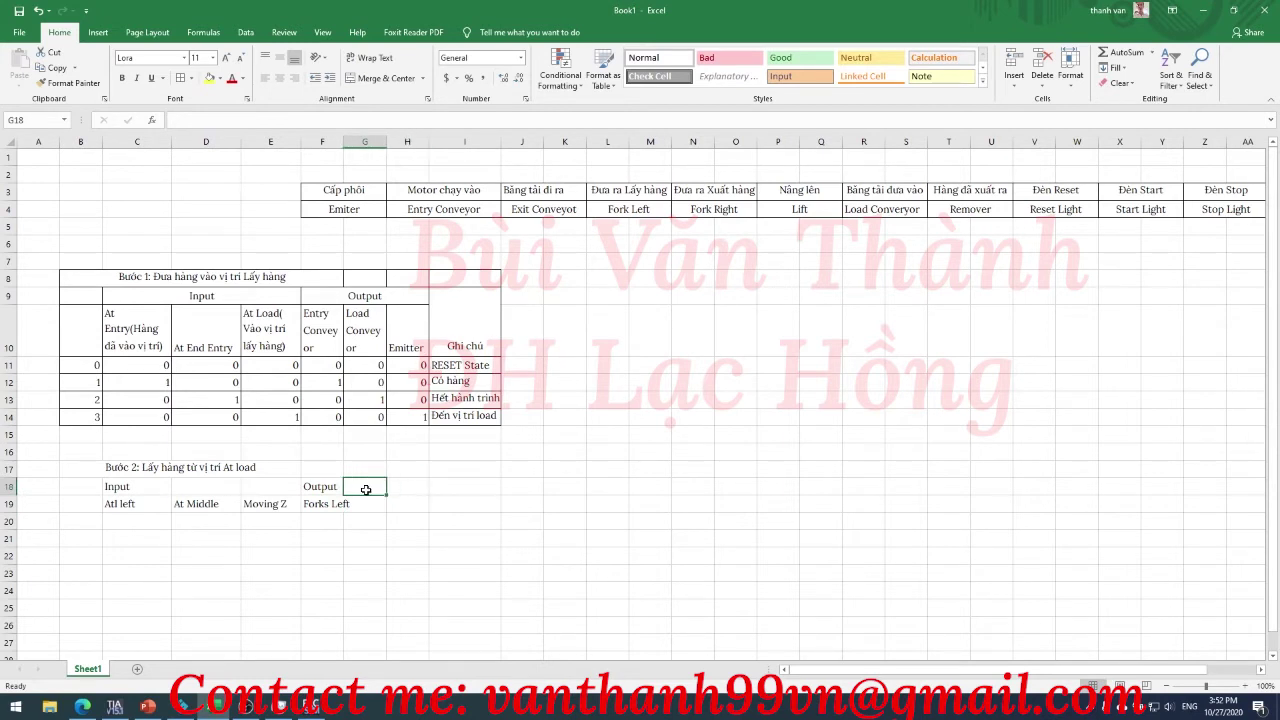
type("Lift")
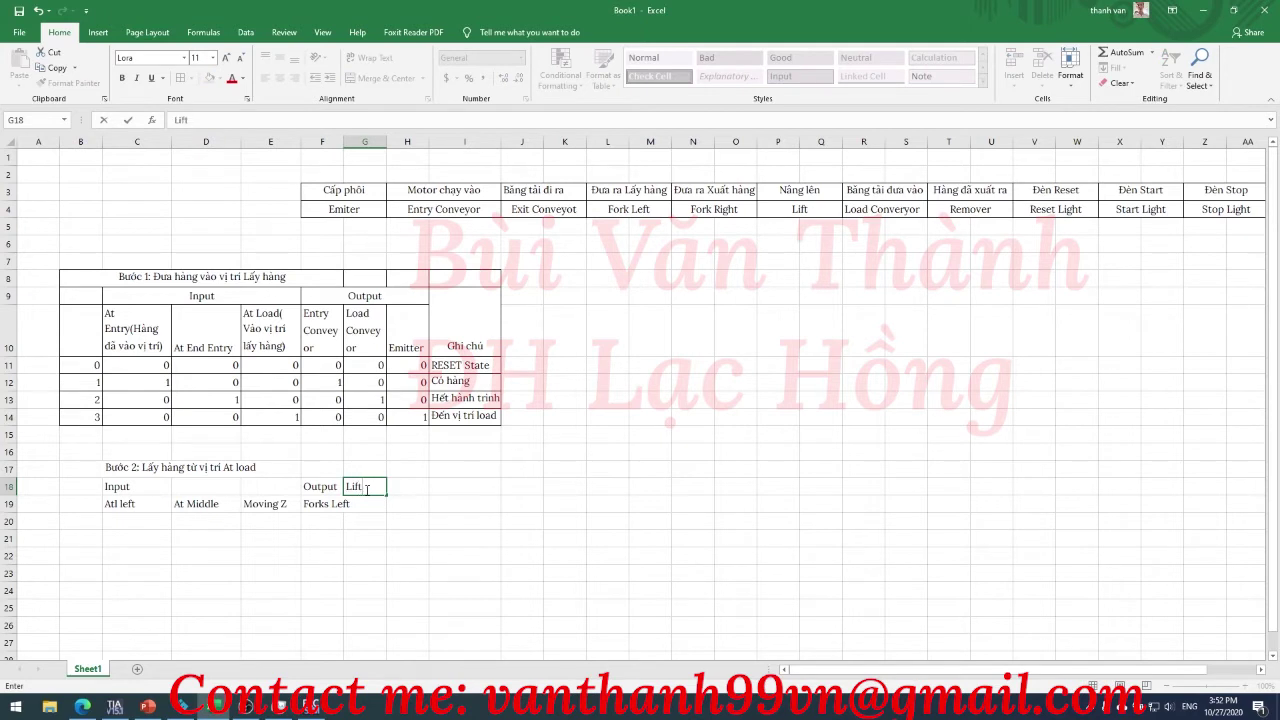
key("Tab")
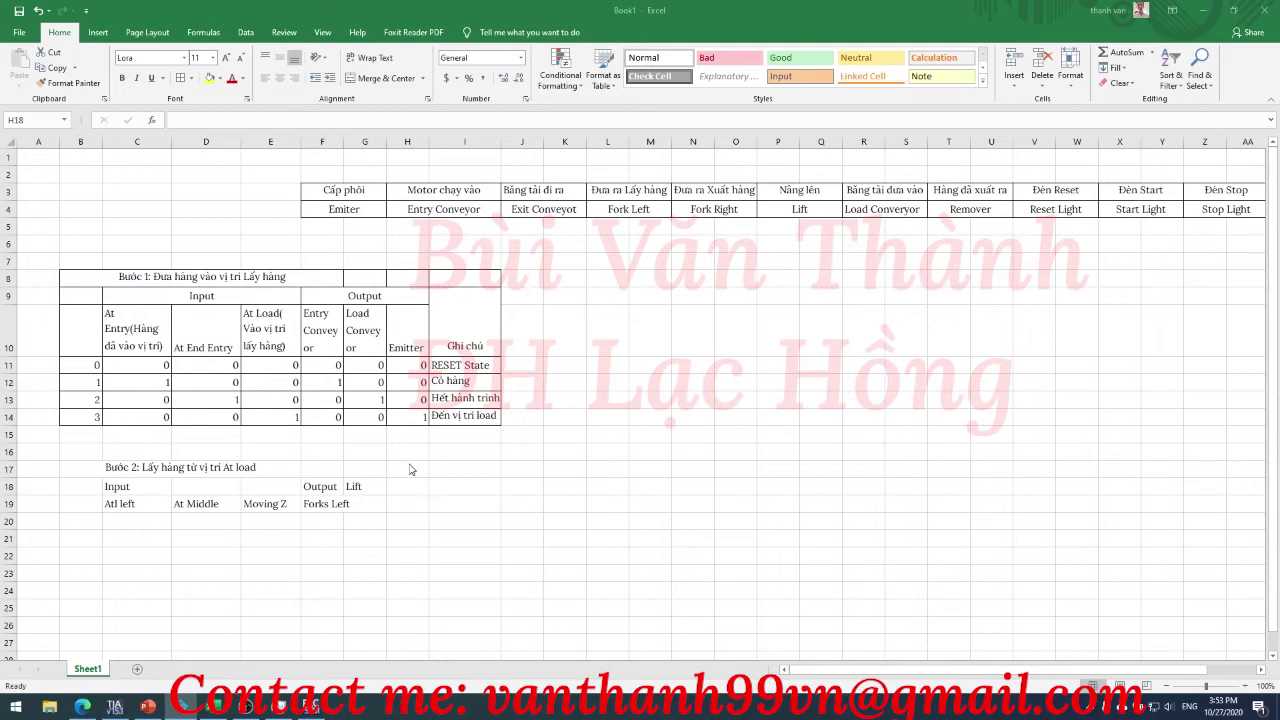
key("Left")
key("Left")
- Enter the output label "Lift" in cell G19, beside Forks Left
left_click(365, 503)
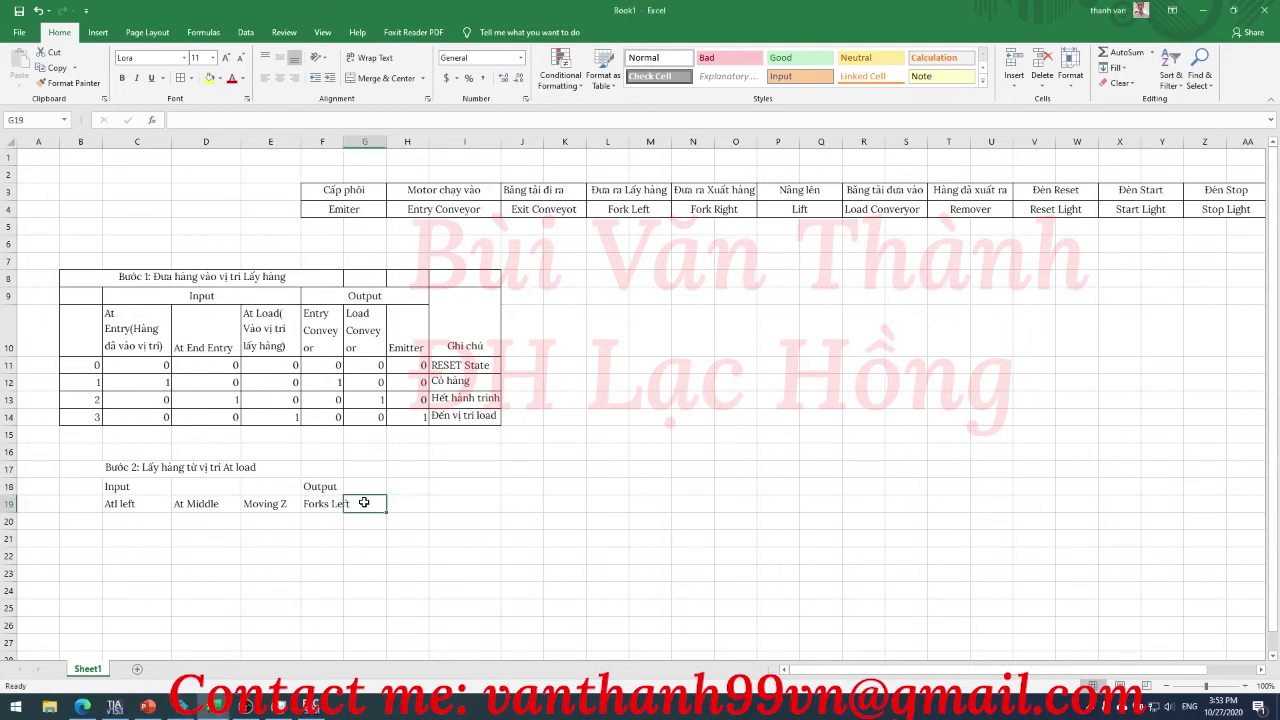
type("Lift")
left_click(470, 503)
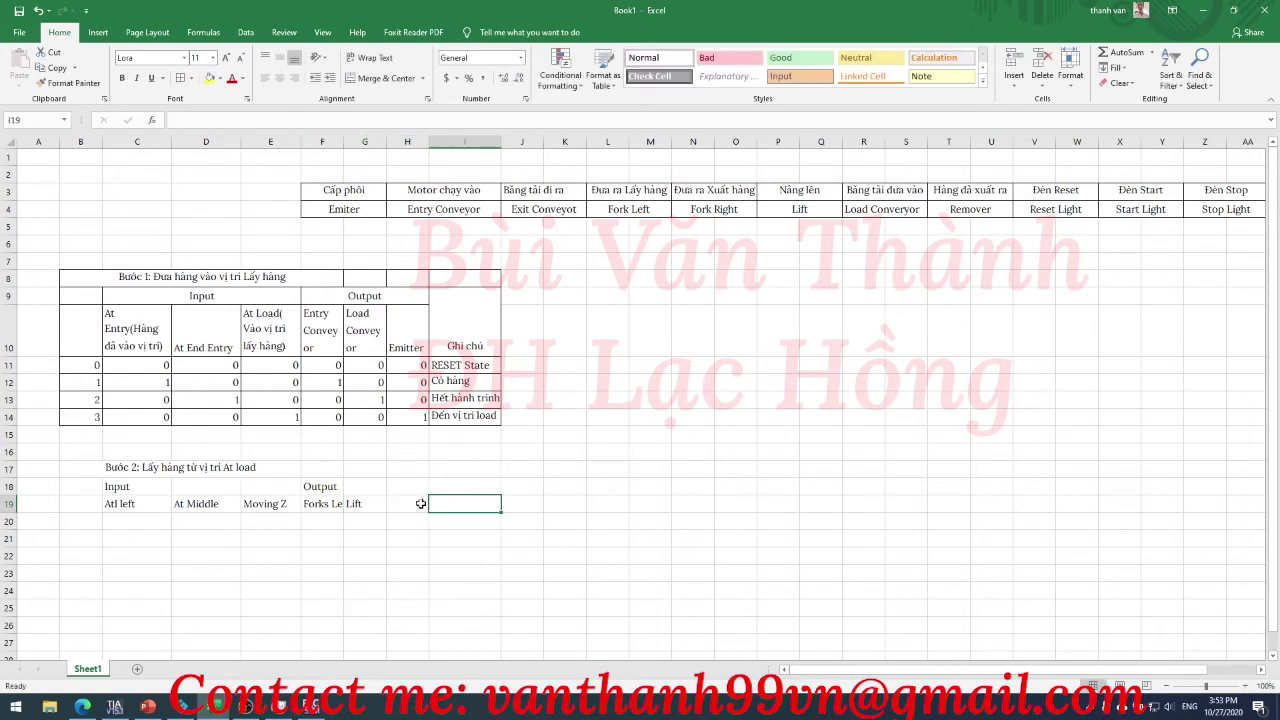
left_click_drag(154, 487, 355, 499)
left_click(85, 521)
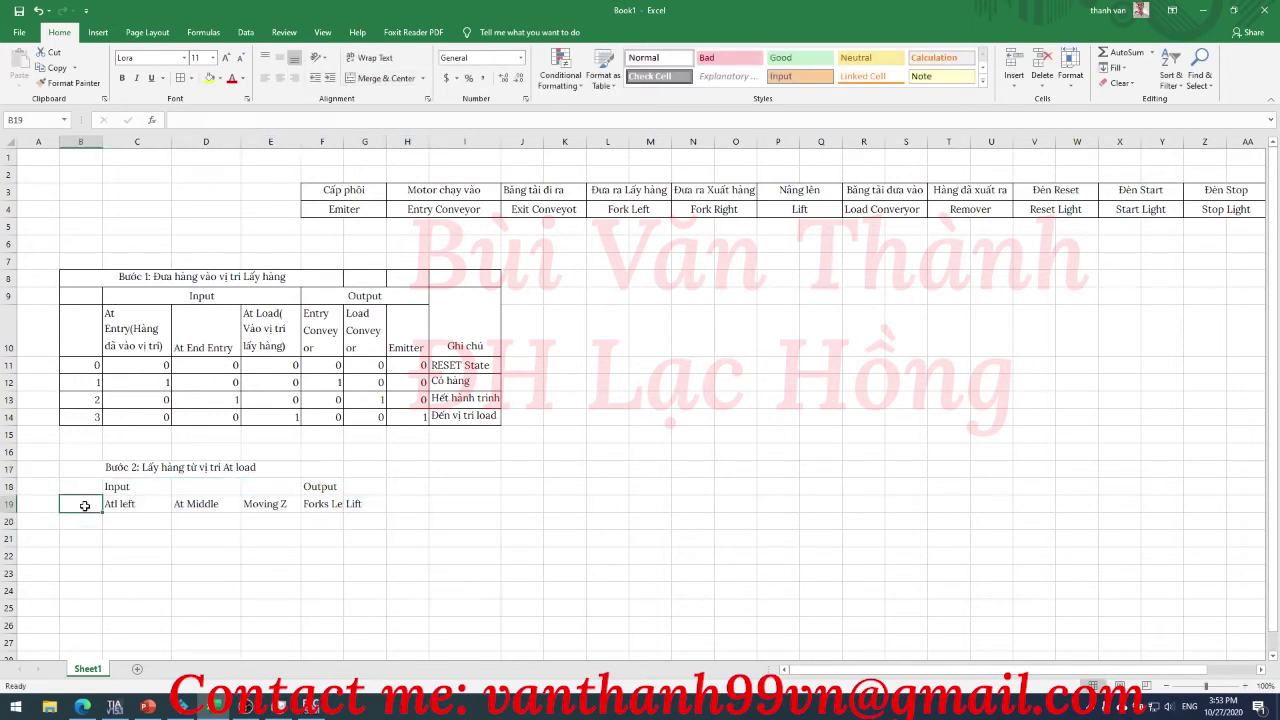
- Enter the state numbers 0, 10, 11 and 12 down cells B20 to B23
type("0")
key("Return")
type("10")
key("Return")
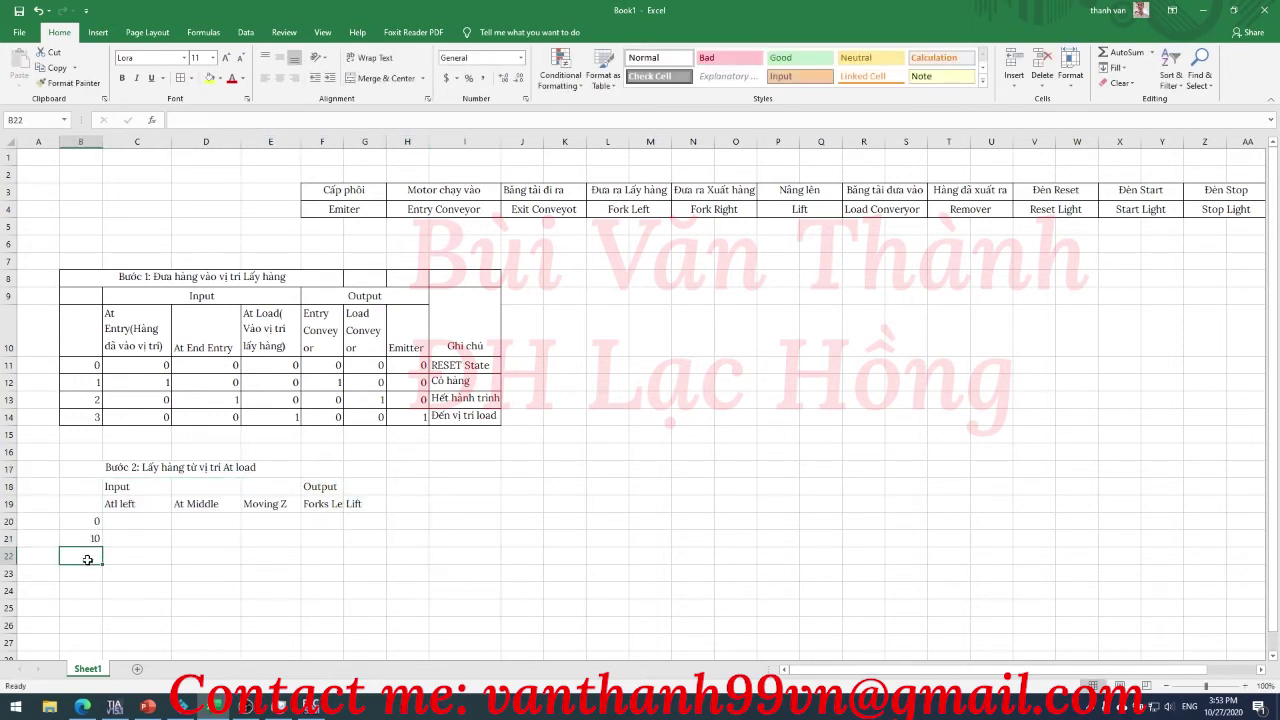
type("11")
key("Return")
type("12")
key("Return")
- Fill the state 0 row with At left 0, At Middle 1, Moving Z 0, Forks Left 0 and Lift 0
left_click(150, 524)
type("0")
left_click(207, 523)
type("0")
left_click(255, 523)
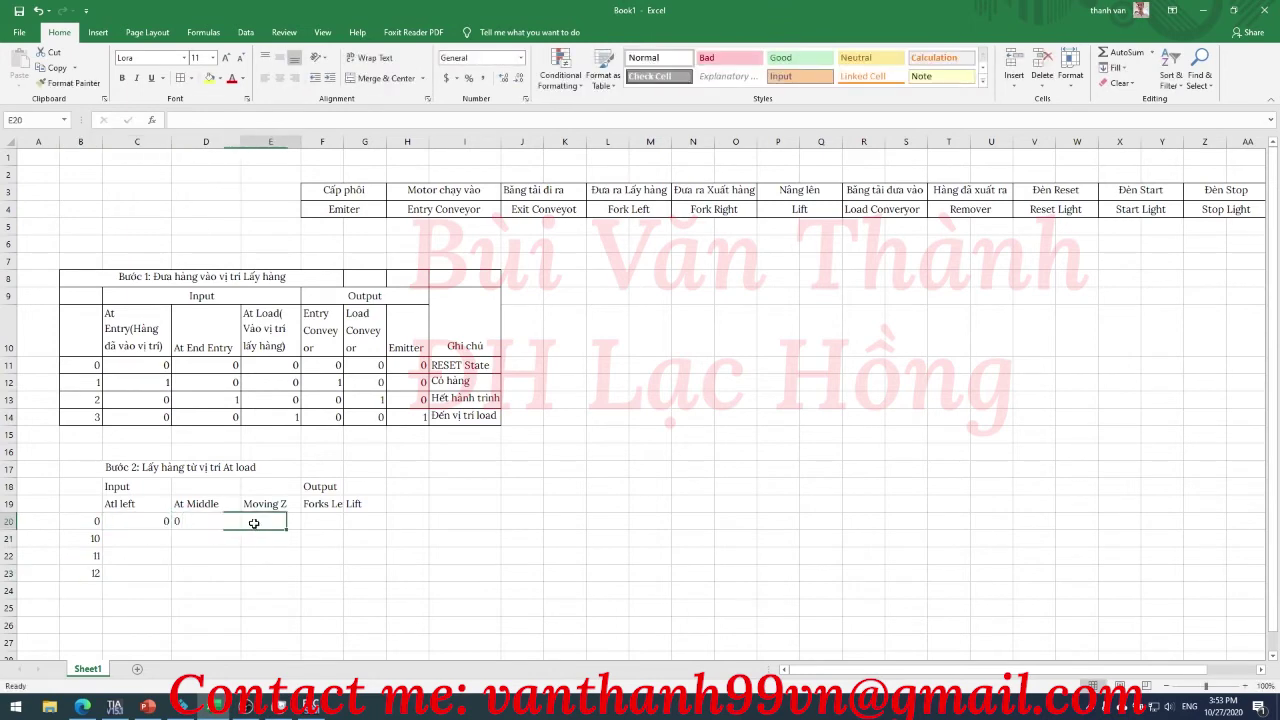
type("0")
left_click(324, 523)
type("0")
left_click(160, 536)
type("0")
key("Tab")
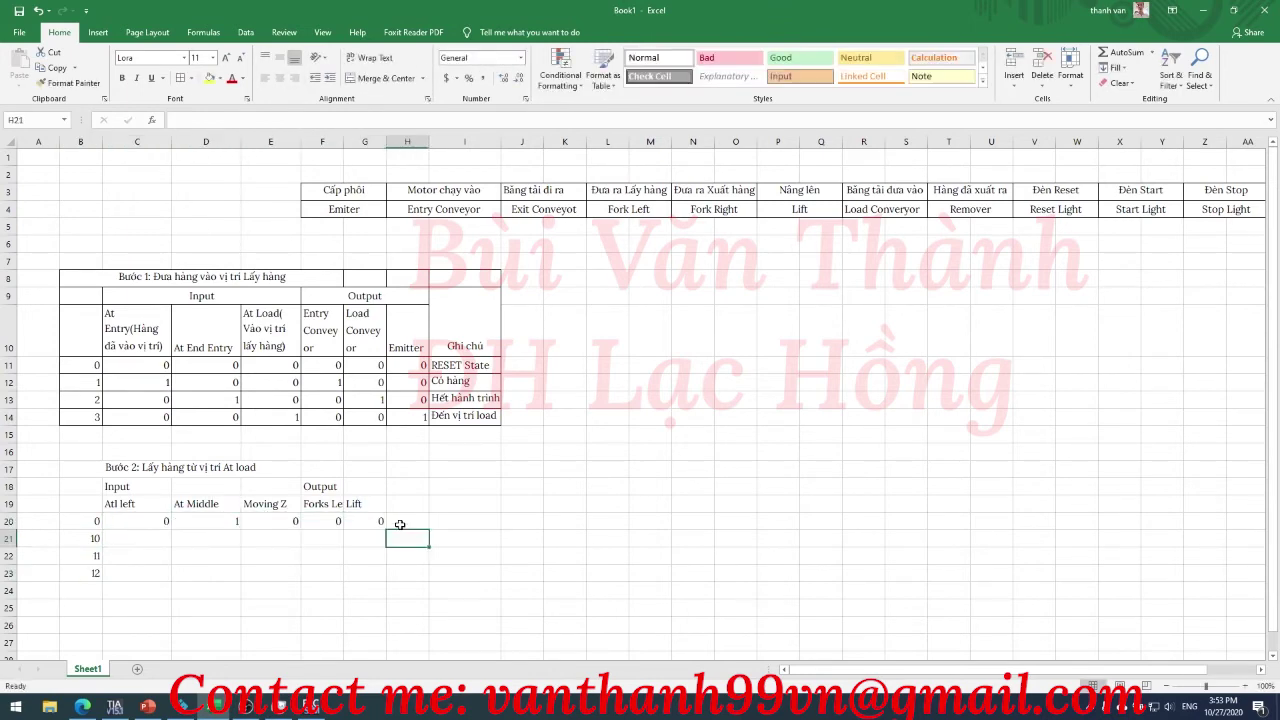
- Correct the input label in C19 to "At left"
left_click(157, 538)
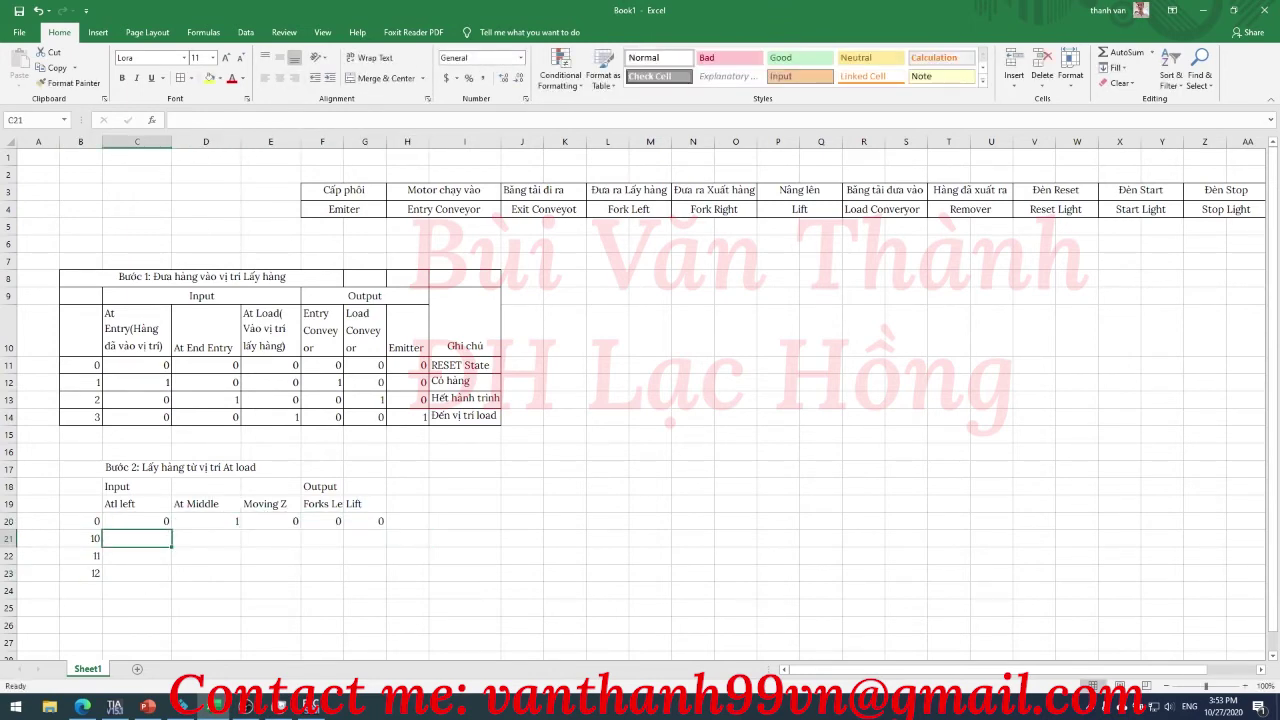
double_click(120, 504)
key("BackSpace")
left_click(140, 540)
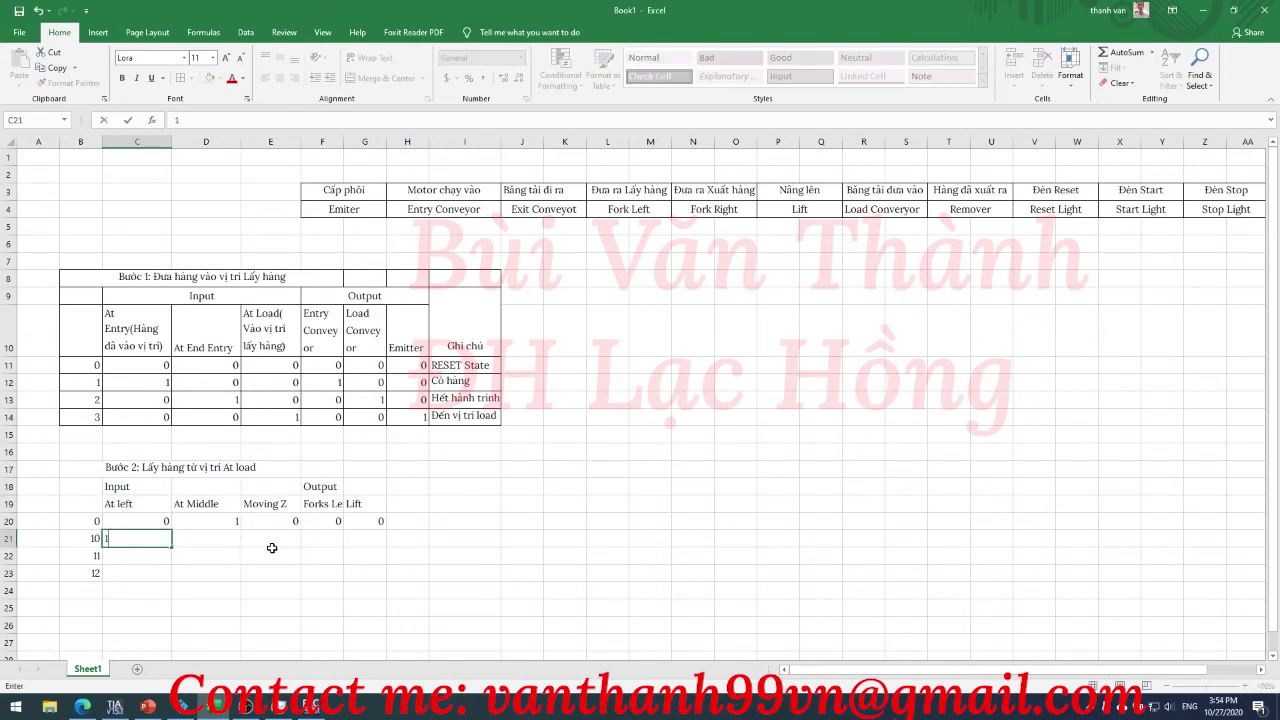
- Insert a new column C, label it "At load" in C19, and enter 0 below it for state 0
left_click(137, 142)
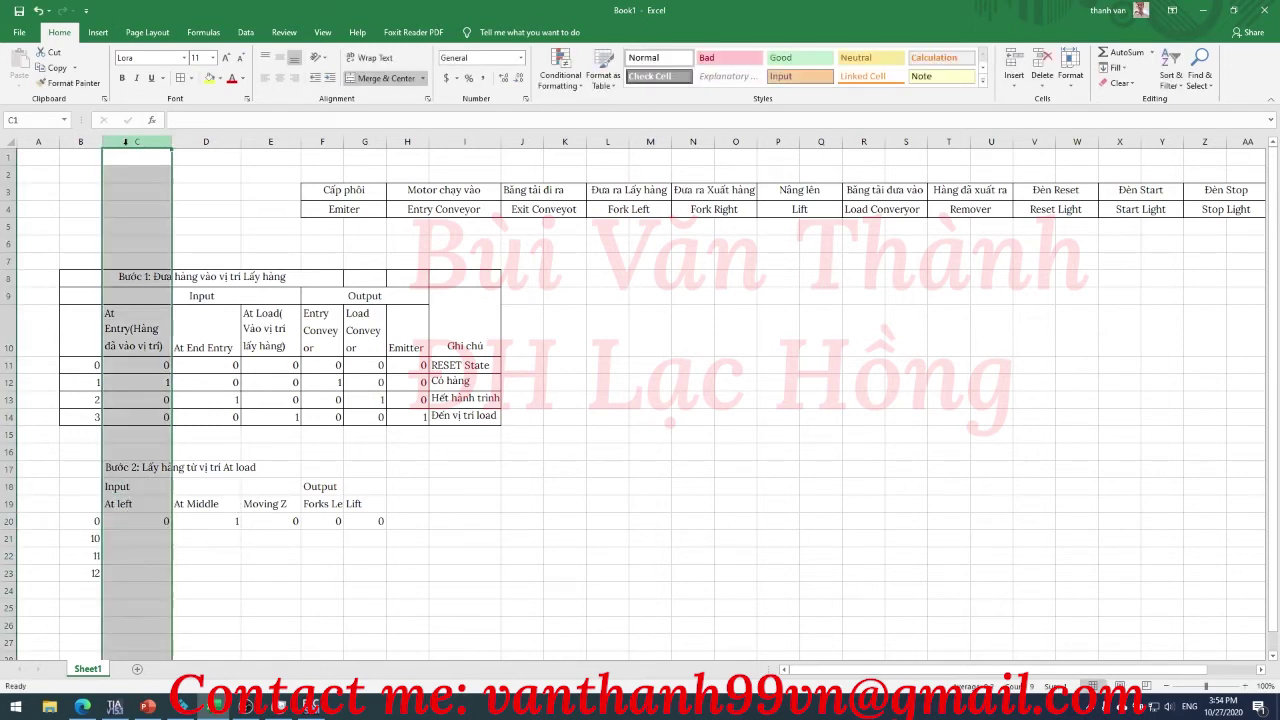
left_click(1014, 60)
left_click(138, 505)
left_click(181, 706)
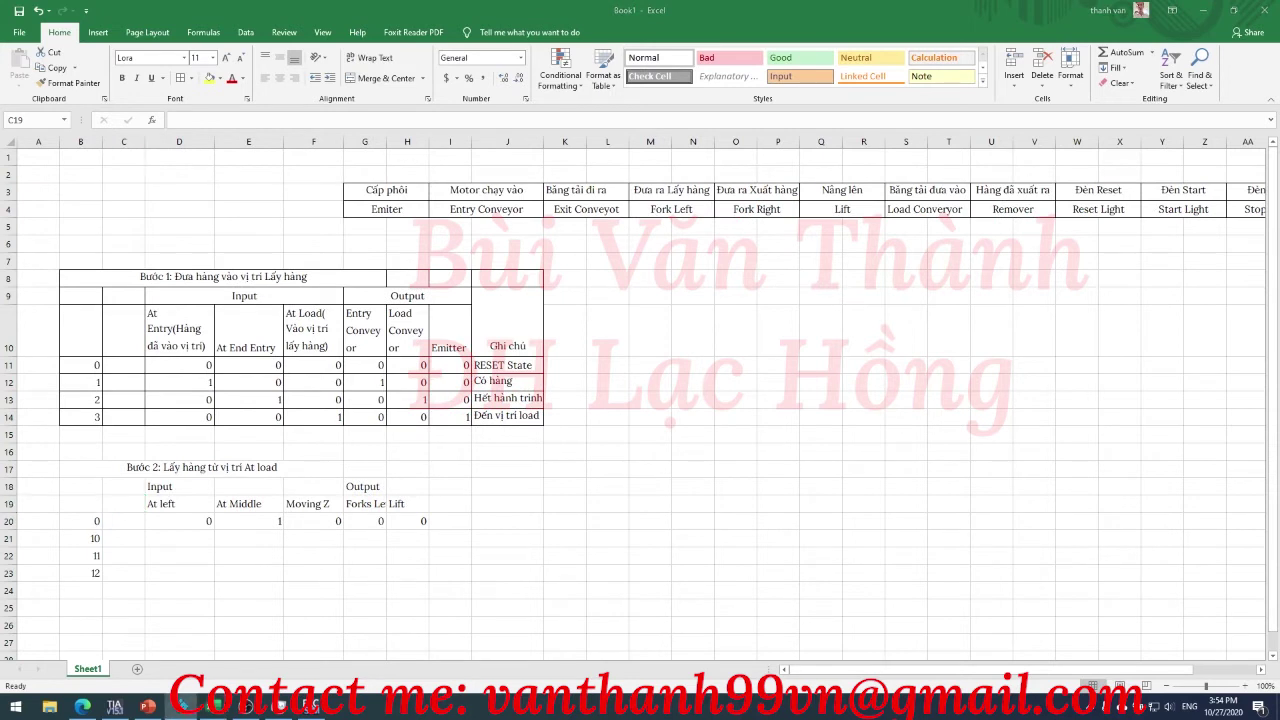
left_click(124, 504)
type("At load")
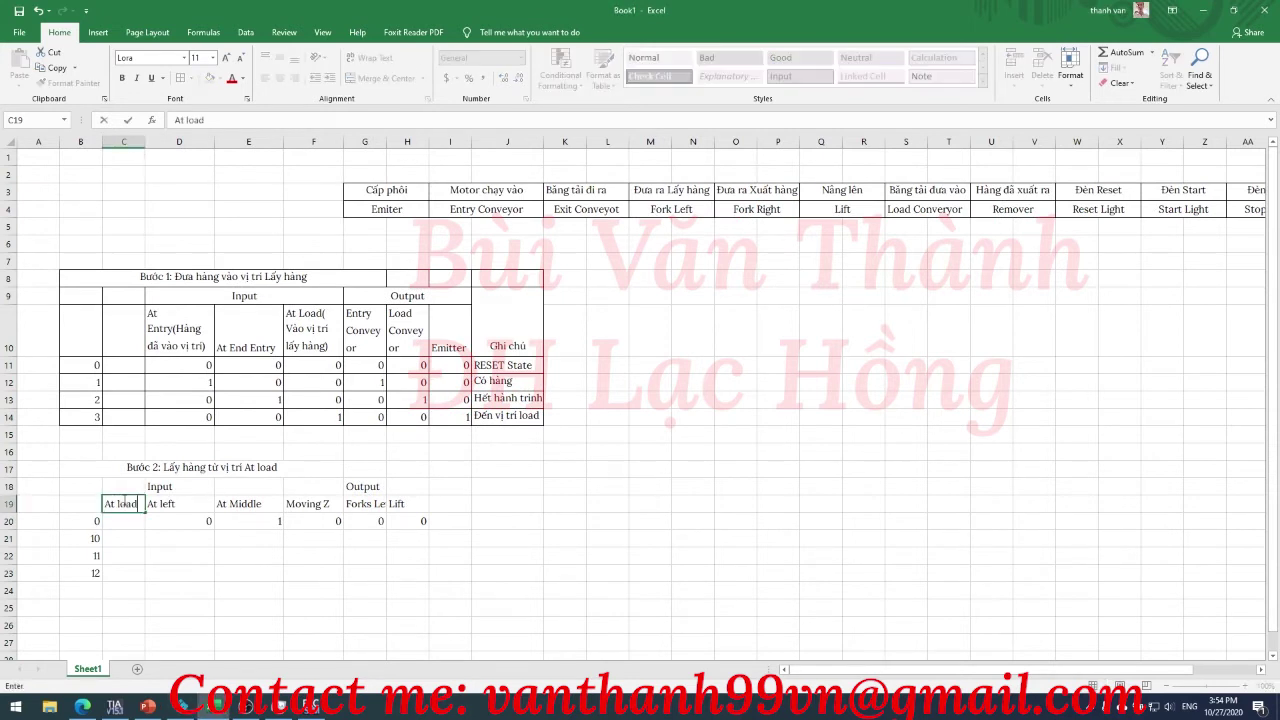
left_click(124, 524)
type("0")
left_click(318, 526)
left_click(406, 524)
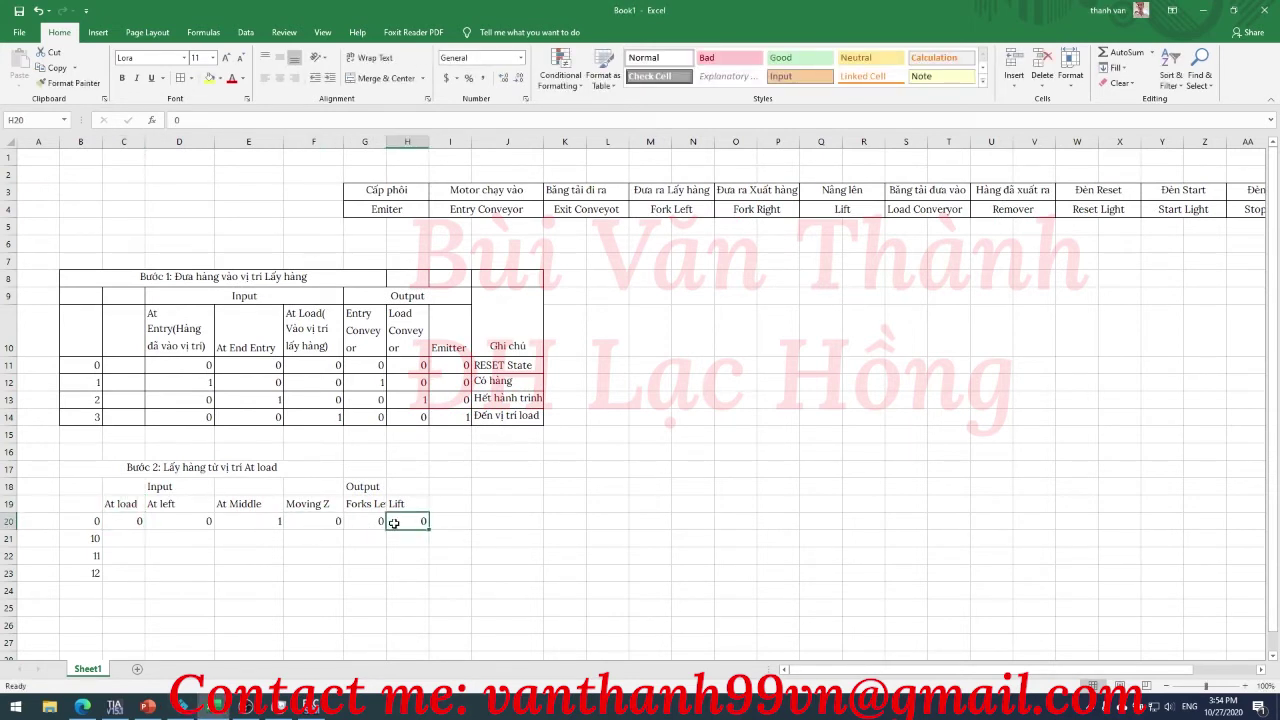
left_click(370, 525)
- Merge and center the "Input" heading across C18:F18 and the "Output" heading across G18:H18
left_click_drag(132, 488, 408, 487)
left_click(383, 78)
left_click(385, 78)
- Fill the state 10 row with At load 1, At left 0, At Middle 1, Moving Z 0, Forks Left 1 and Lift 0
left_click(124, 555)
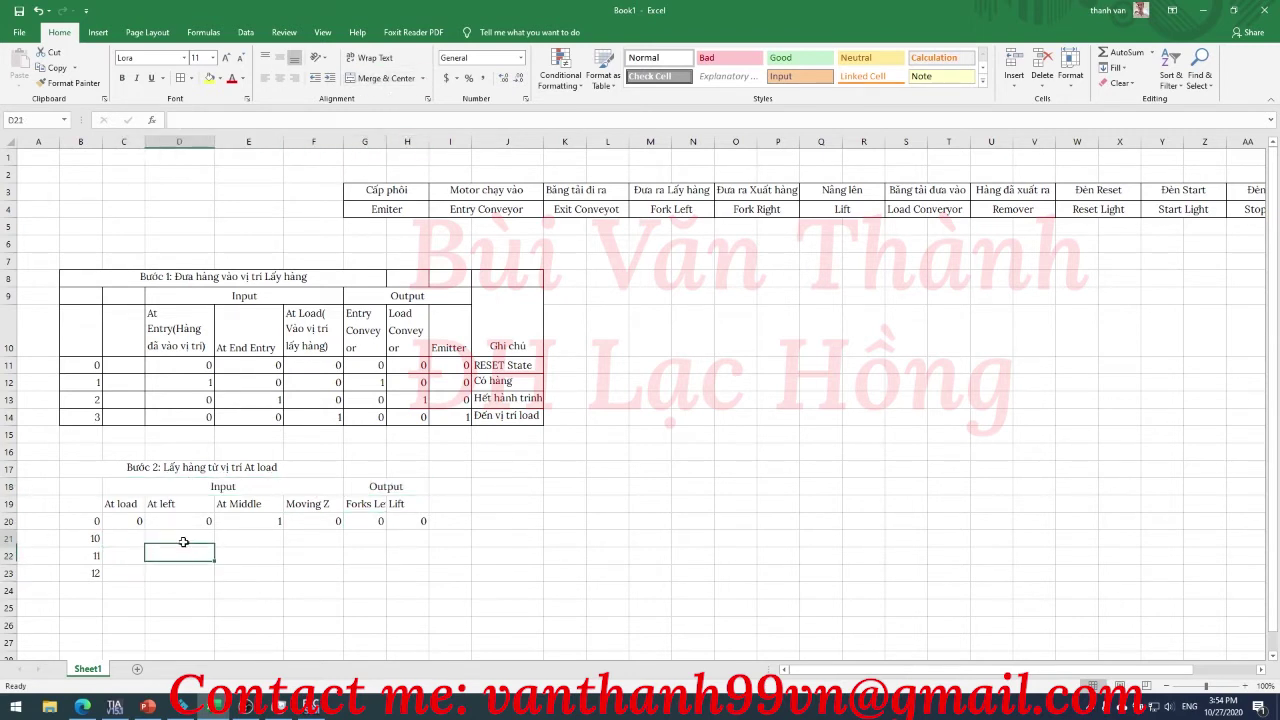
type("1")
key("Tab")
type("0")
key("Tab")
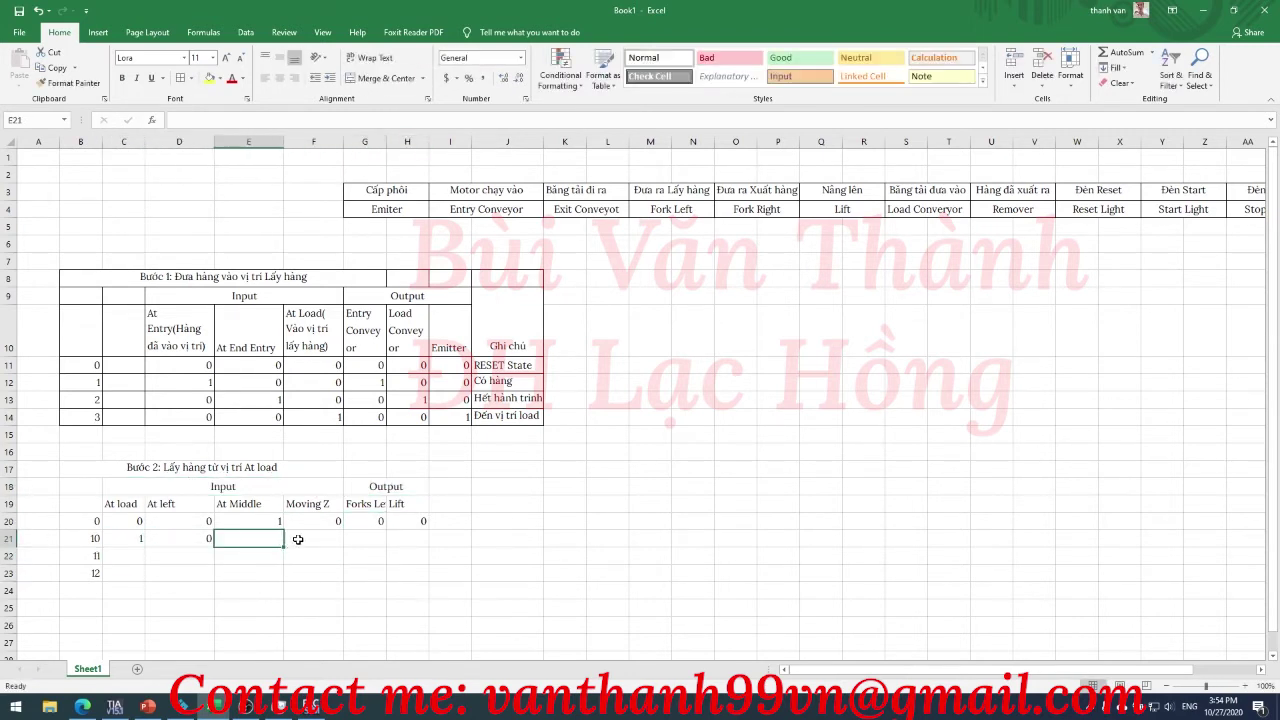
type("0")
type("1")
key("Tab")
type("0")
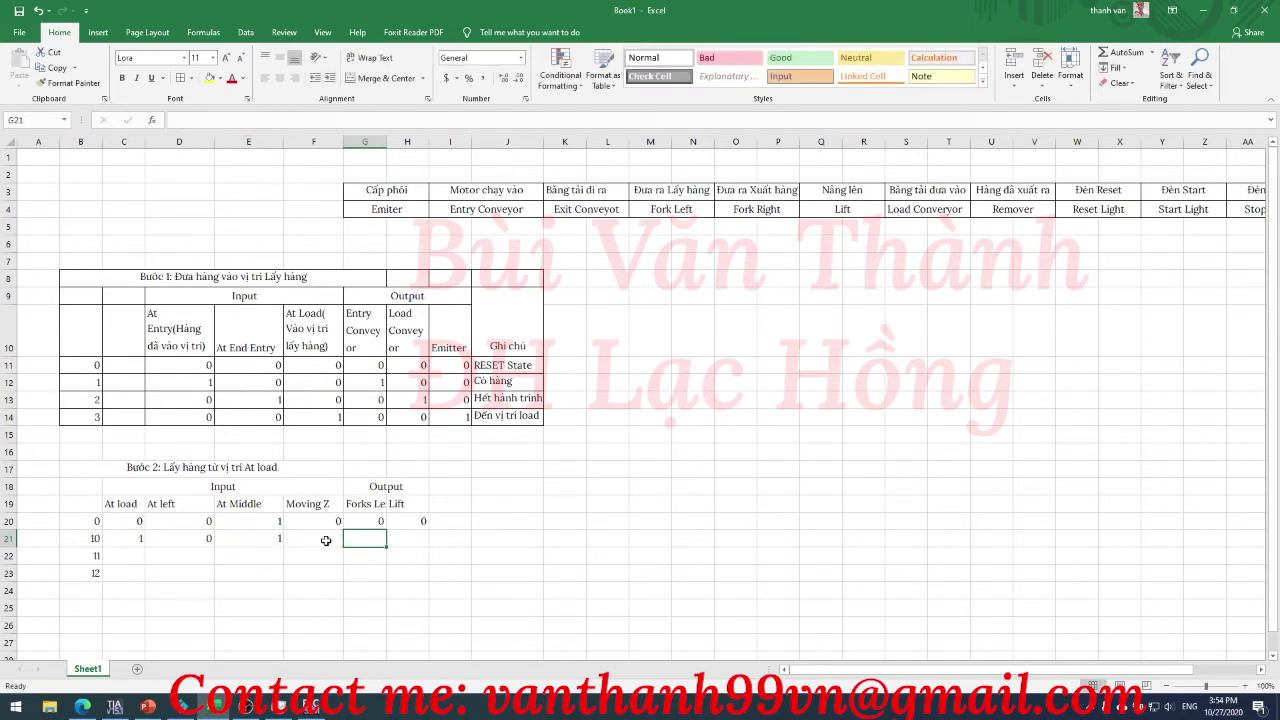
key("Tab")
type("0")
key("Tab")
type("1")
key("Tab")
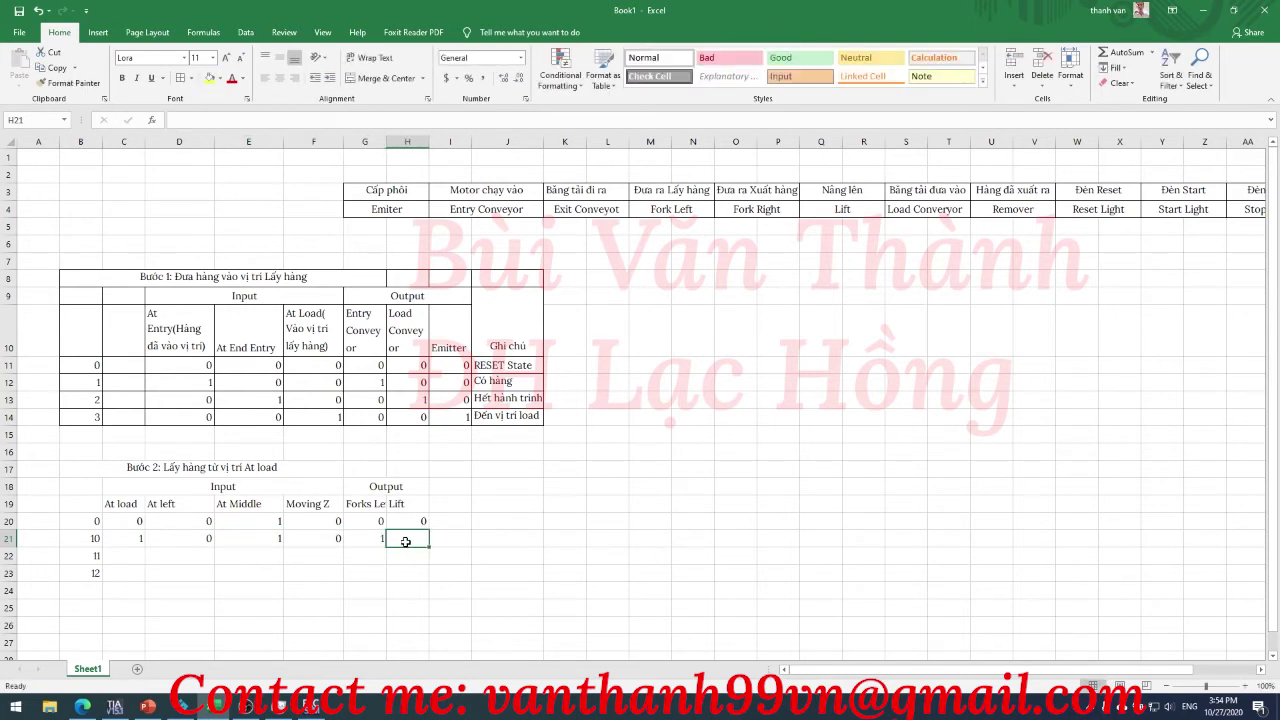
type("0")
key("Return")
- Fill the state 11 row with At load 1, At left 1, At Middle 0, Moving Z 0, Forks Left 1 and Lift 1
type("1")
key("Tab")
type("1")
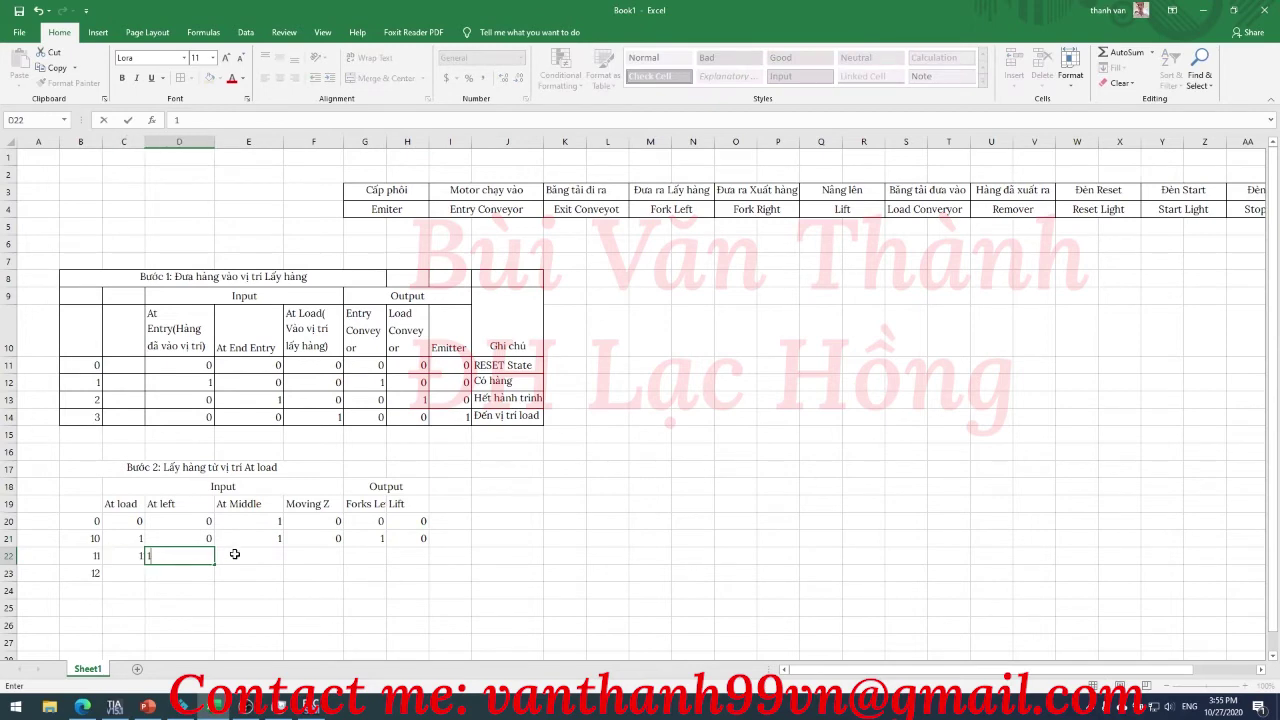
key("Tab")
type("0")
key("Tab")
type("0")
key("Tab")
type("1")
key("Tab")
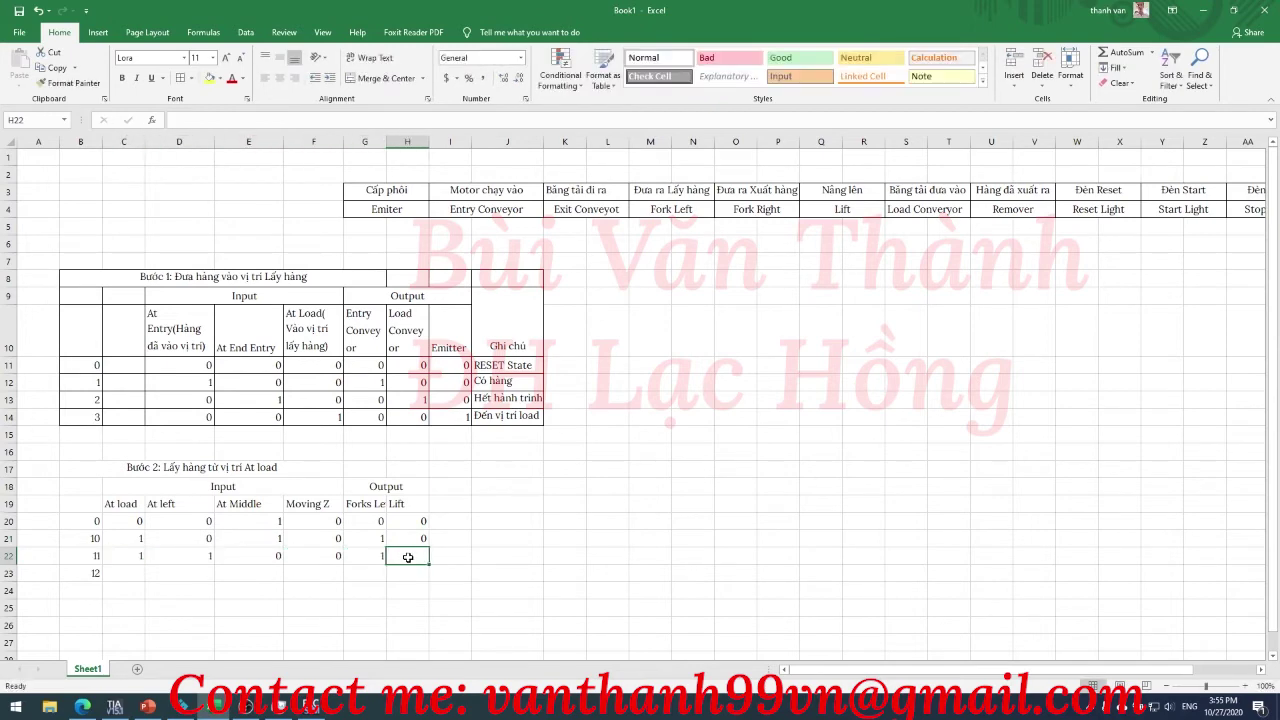
double_click(408, 558)
- Fill the state 12 row with At load 0, At left 1, At Middle 0, Moving Z 0, Forks Left 0 and Lift 1
left_click(140, 572)
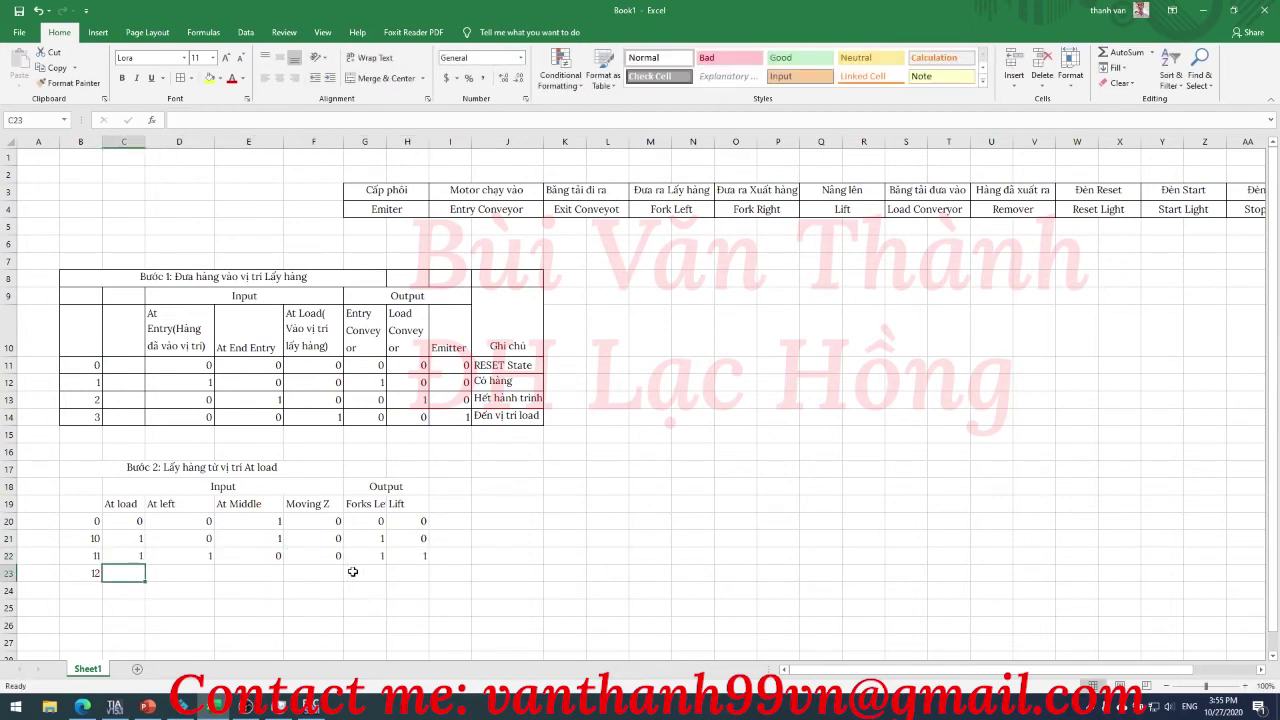
type("0")
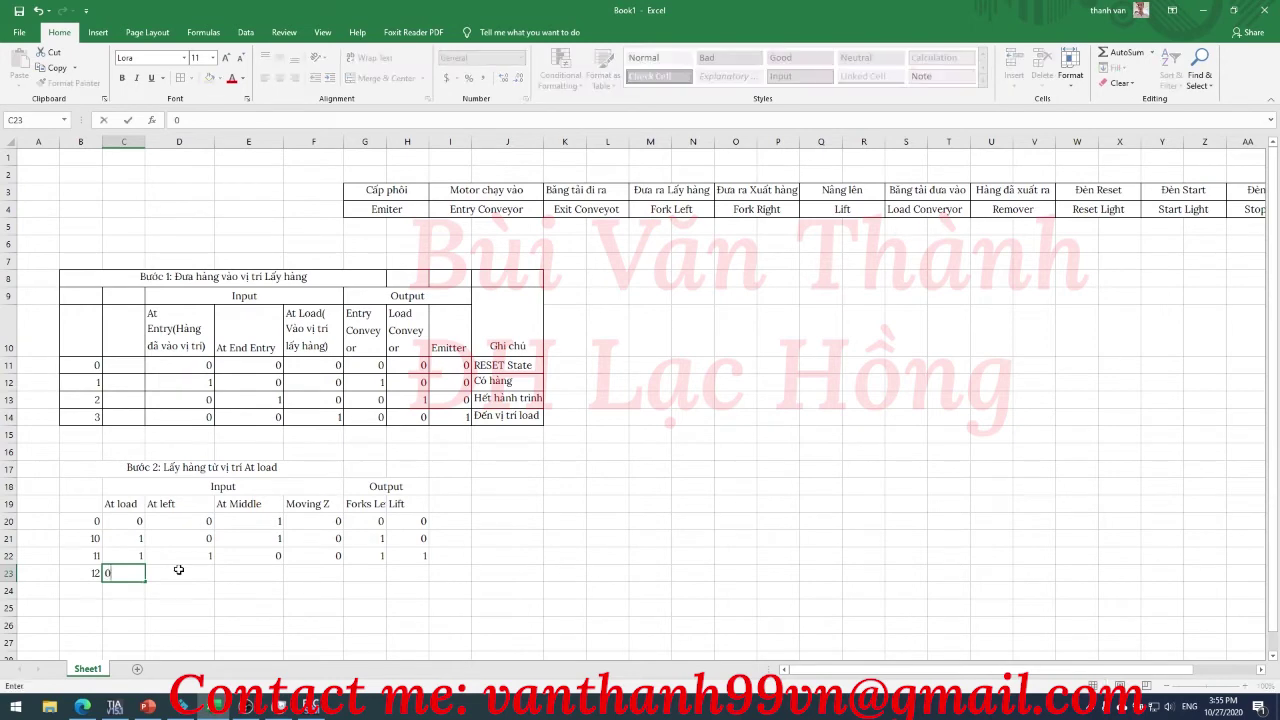
key("Tab")
type("1")
key("Tab")
type("0")
key("Tab")
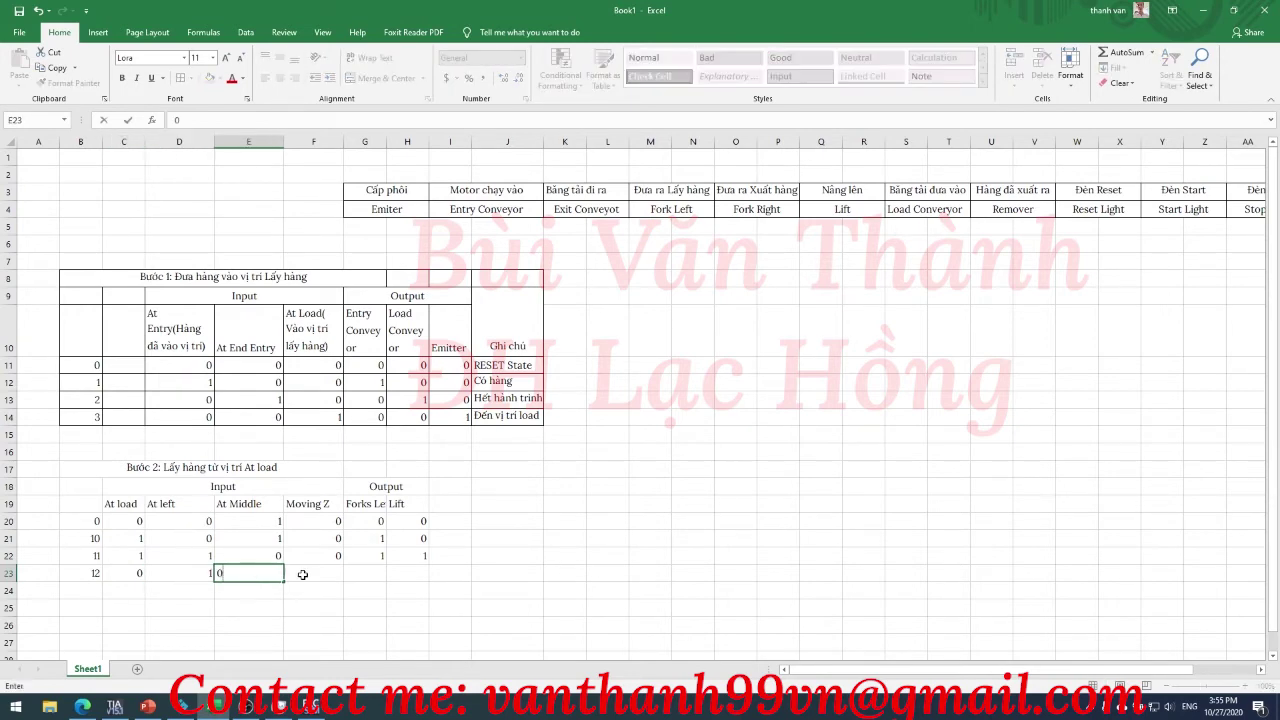
type("1")
key("Tab")
key("shift+Tab")
type("0")
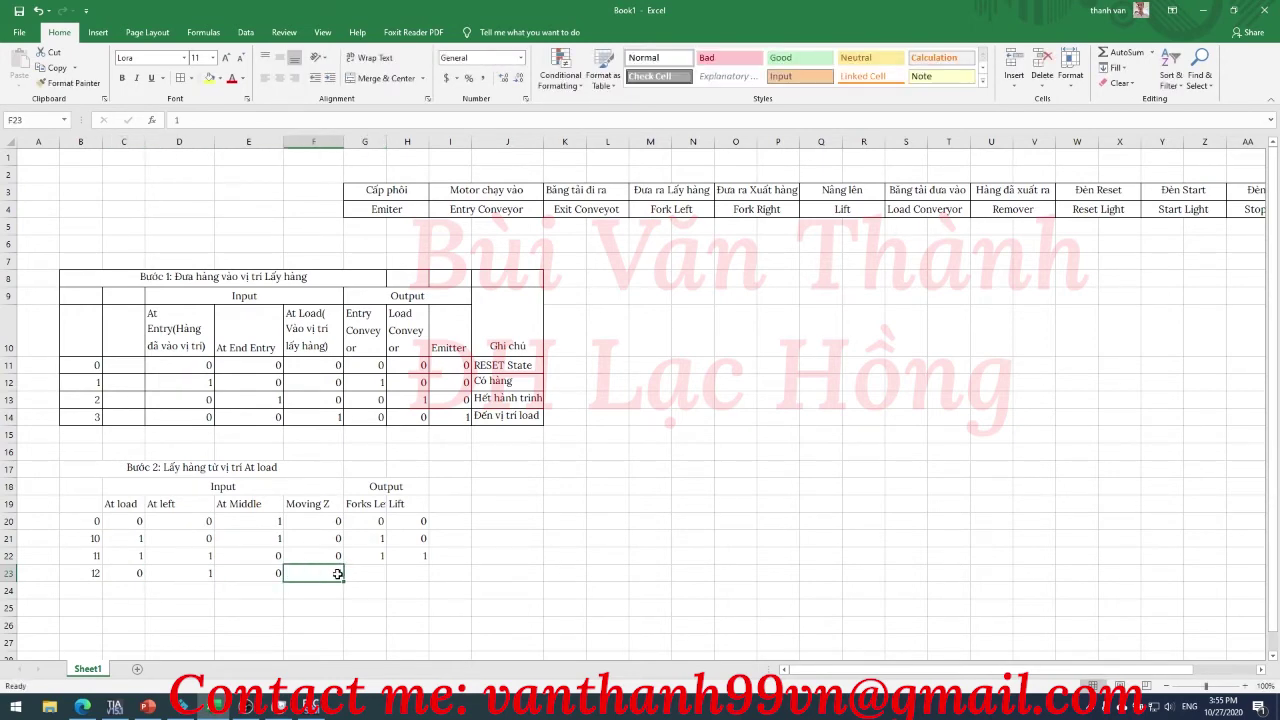
key("Tab")
type("0")
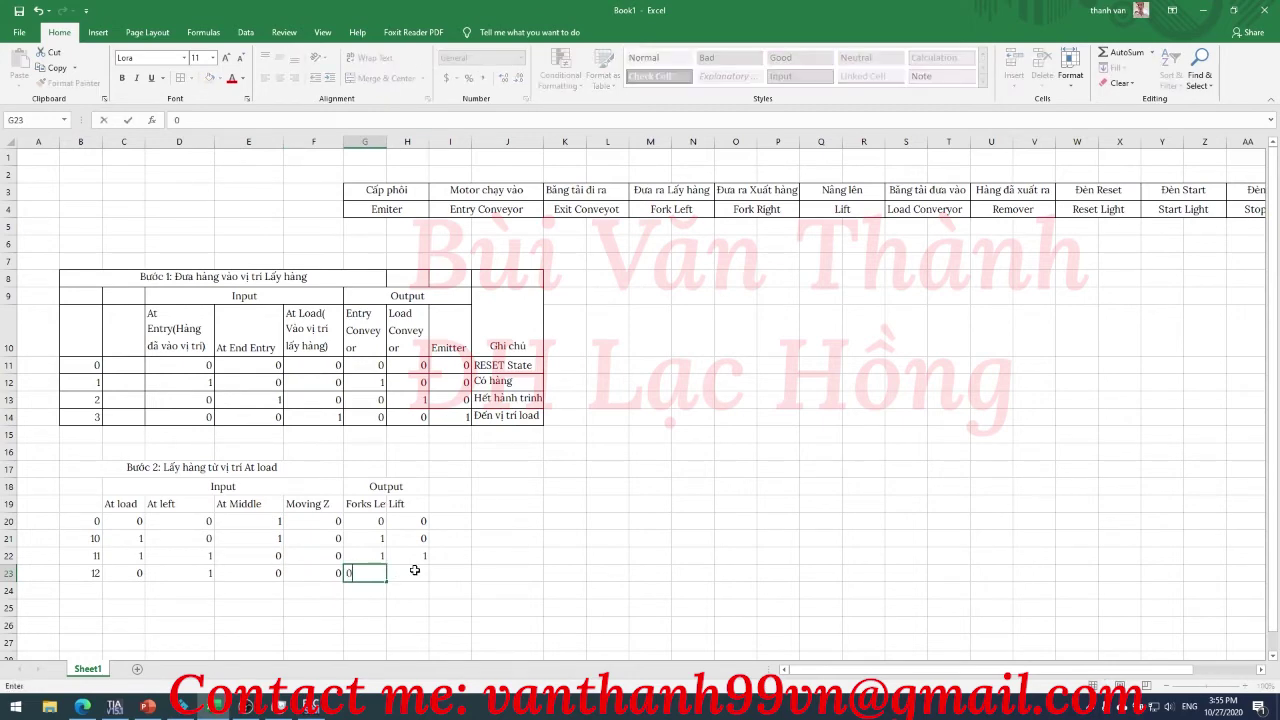
key("Tab")
type("1")
key("Return")
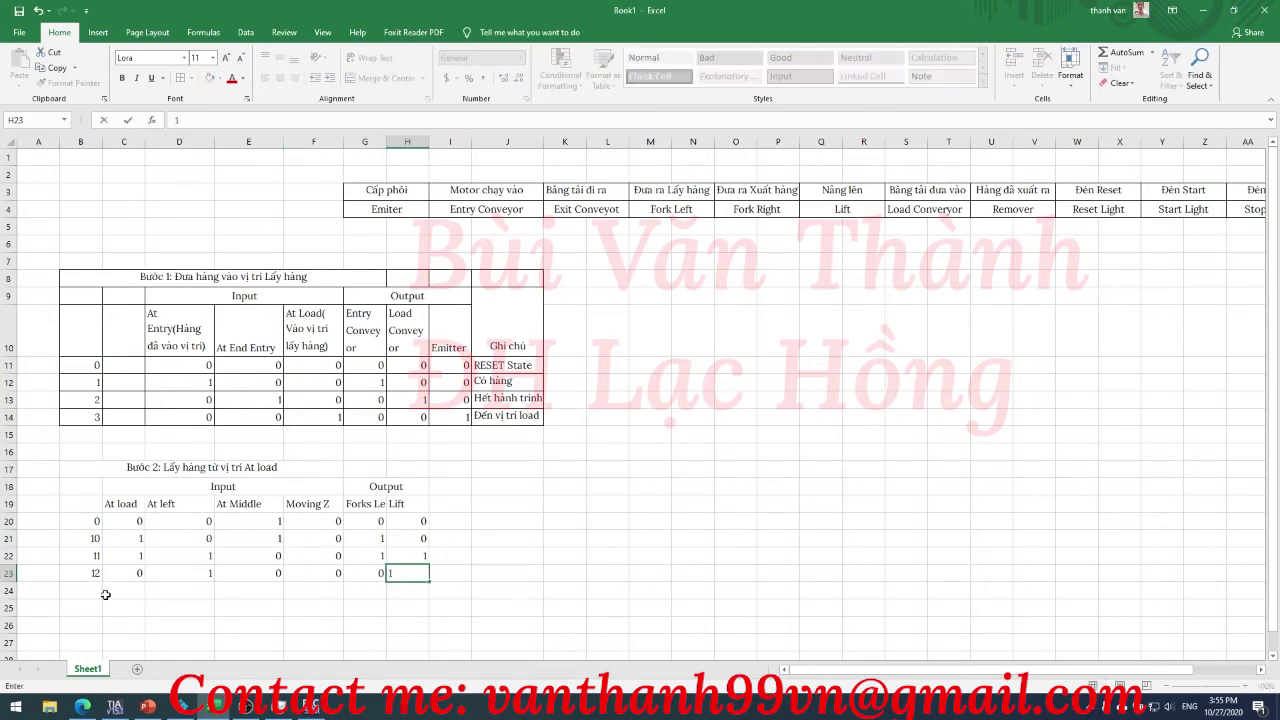
- Add a state 13 row with At load 0, At left 0, At Middle 1, Moving Z 0, Forks Left 0 and Lift 0
type("13")
key("Tab")
type("0")
key("Tab")
type("0")
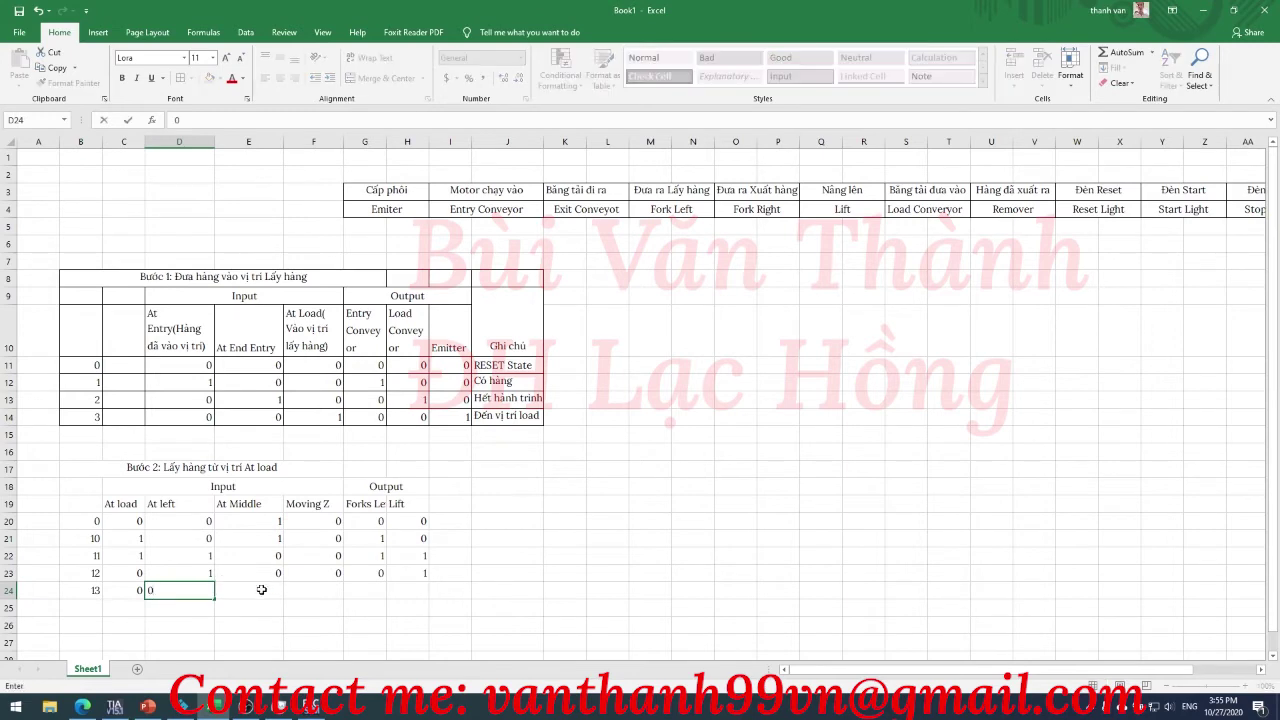
key("Tab")
type("1")
key("Tab")
type("0")
key("Tab")
type("0")
key("Tab")
type("0")
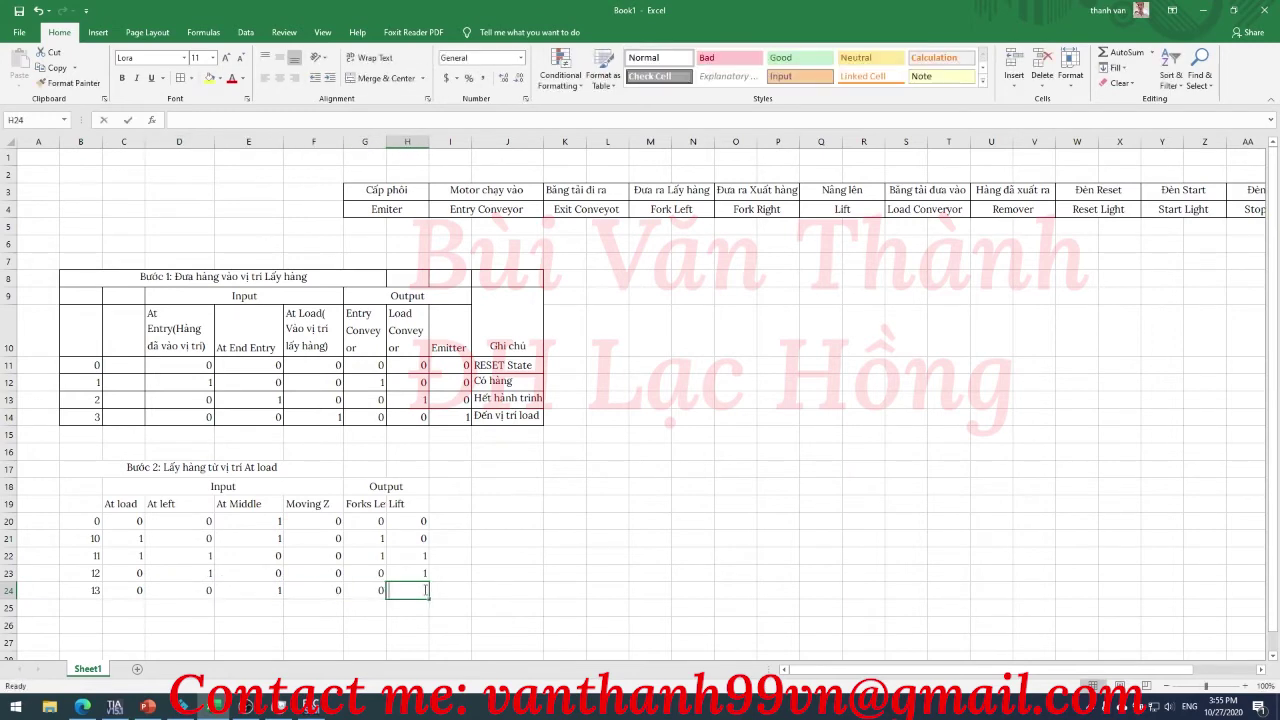
key("Tab")
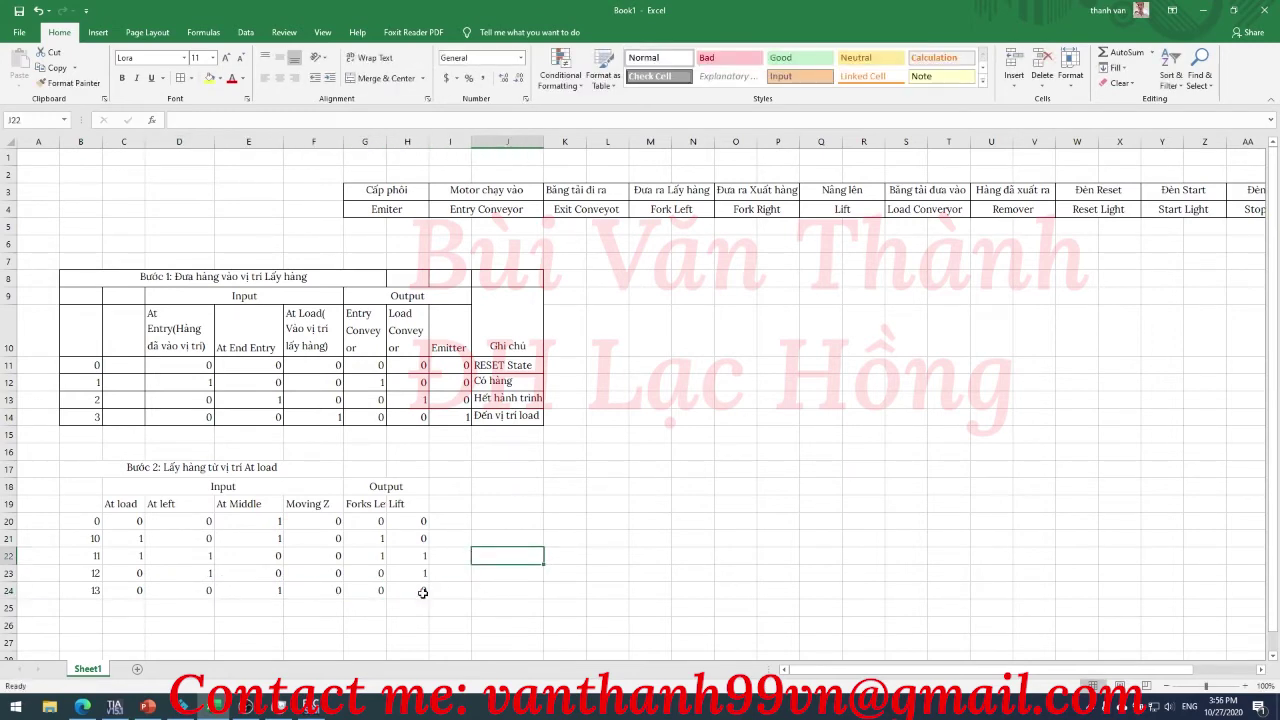
- Switch to the PowerPoint state diagram and paste three copies of the TT10 ellipse in a column below the original
left_click(82, 591)
left_click(148, 707)
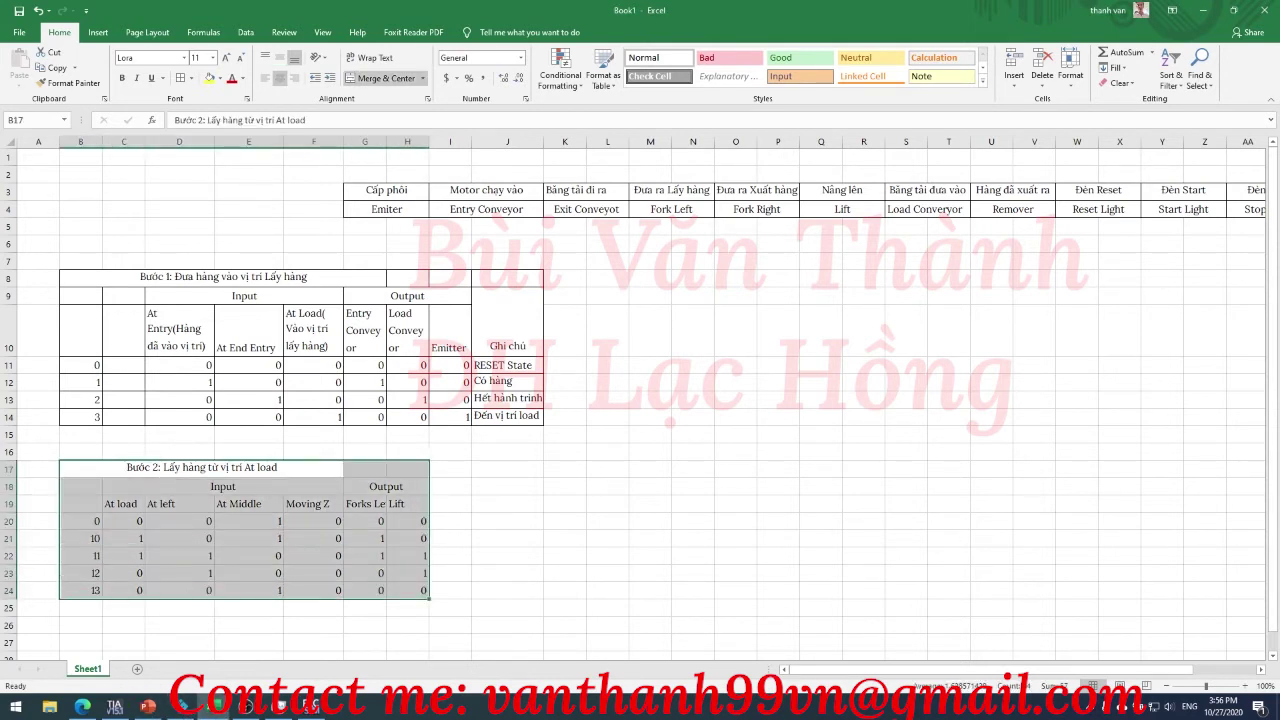
left_click(148, 707)
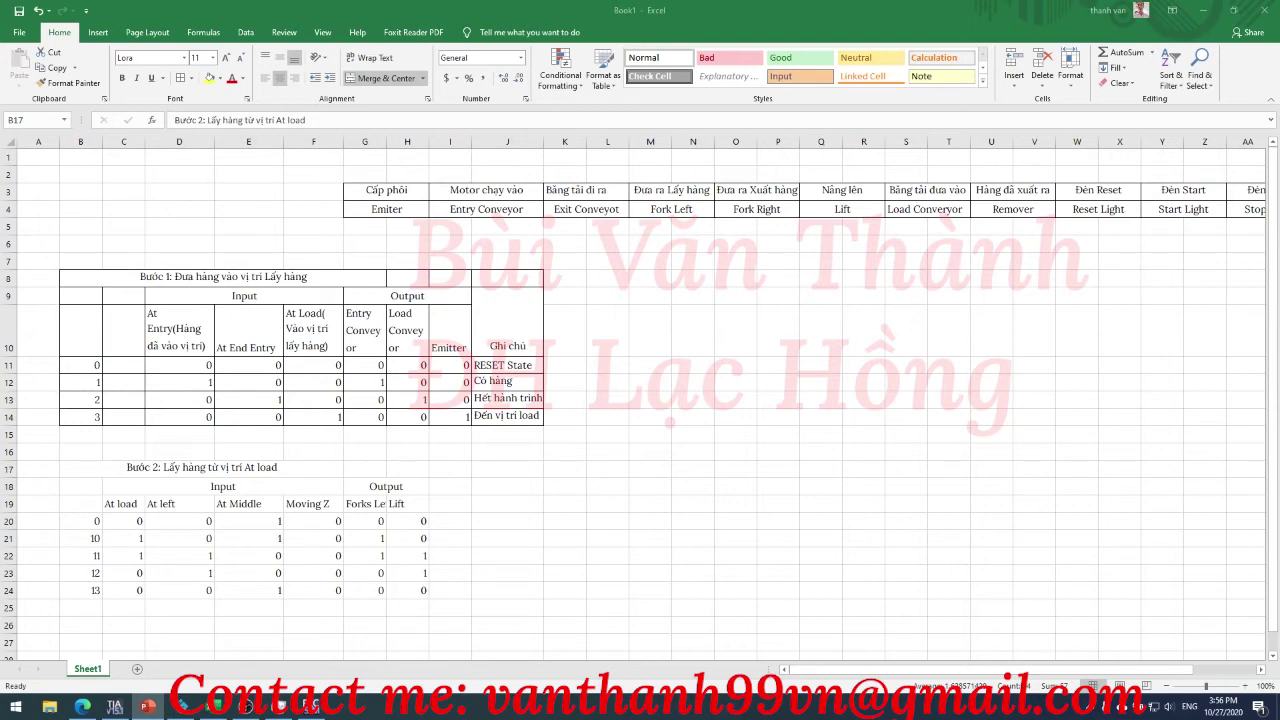
left_click_drag(754, 137, 750, 2)
left_click(452, 222)
left_click(477, 194)
left_click(474, 234)
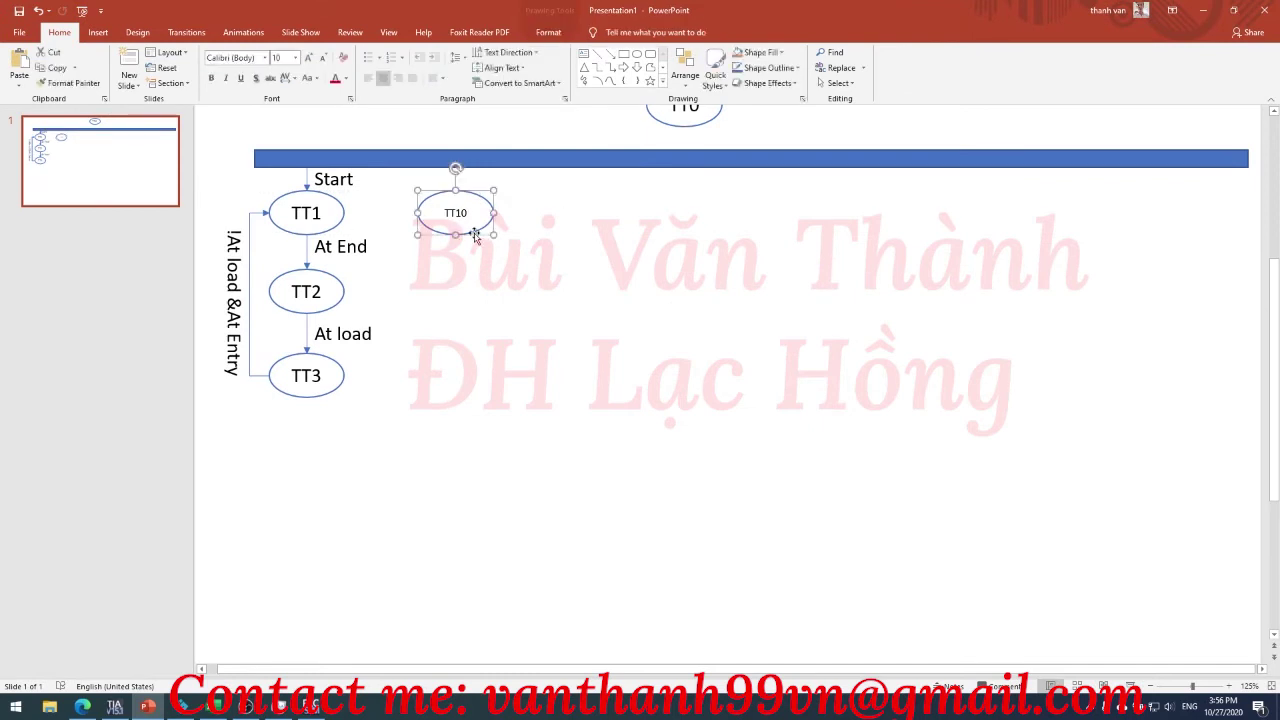
key("ctrl+c")
key("ctrl+v")
left_click_drag(486, 249, 480, 471)
key("ctrl+v")
key("ctrl+v")
left_click(574, 374)
left_click(477, 290)
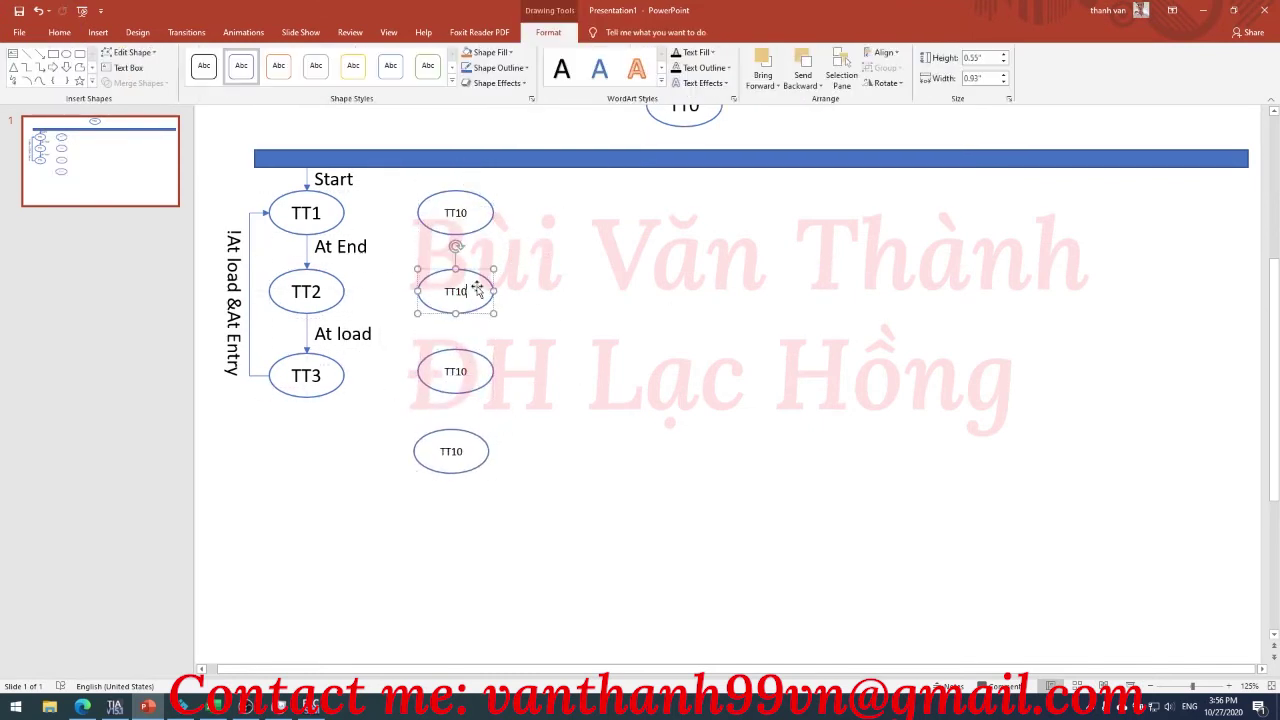
left_click(468, 371)
- Switch back to the Excel workbook and clear the state 13 row of the step 2 table
key("alt+Tab")
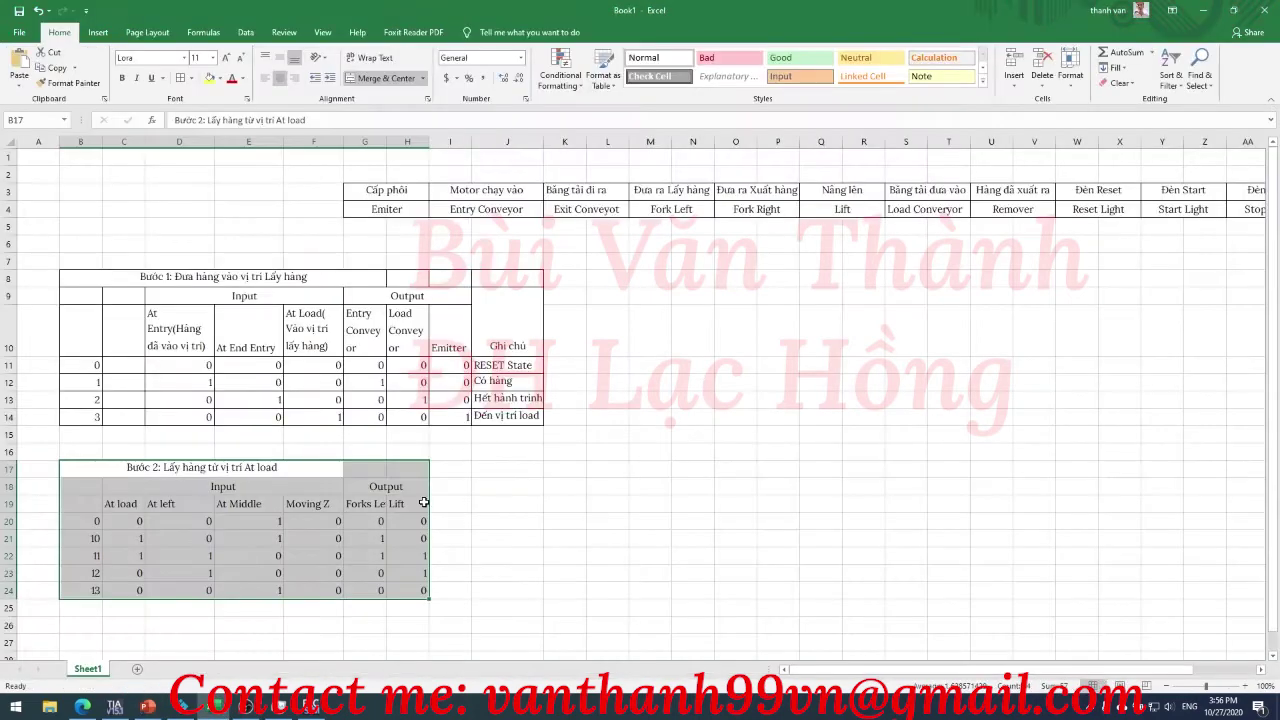
left_click(241, 570)
left_click(313, 522)
left_click(365, 590)
left_click(231, 593)
left_click_drag(38, 591, 410, 592)
key("Delete")
left_click(560, 544)
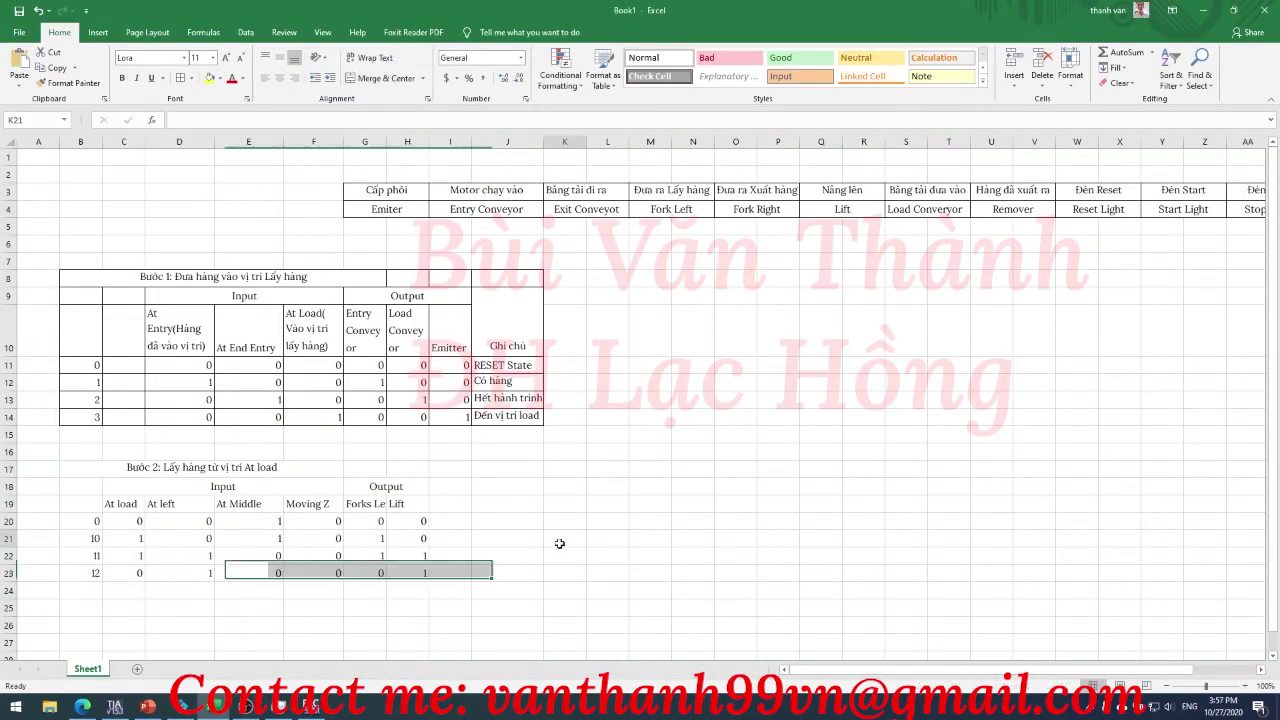
left_click(560, 543)
- Review the input and output values of states 0, 10, 11 and 12 in the step 2 table
left_click(424, 525)
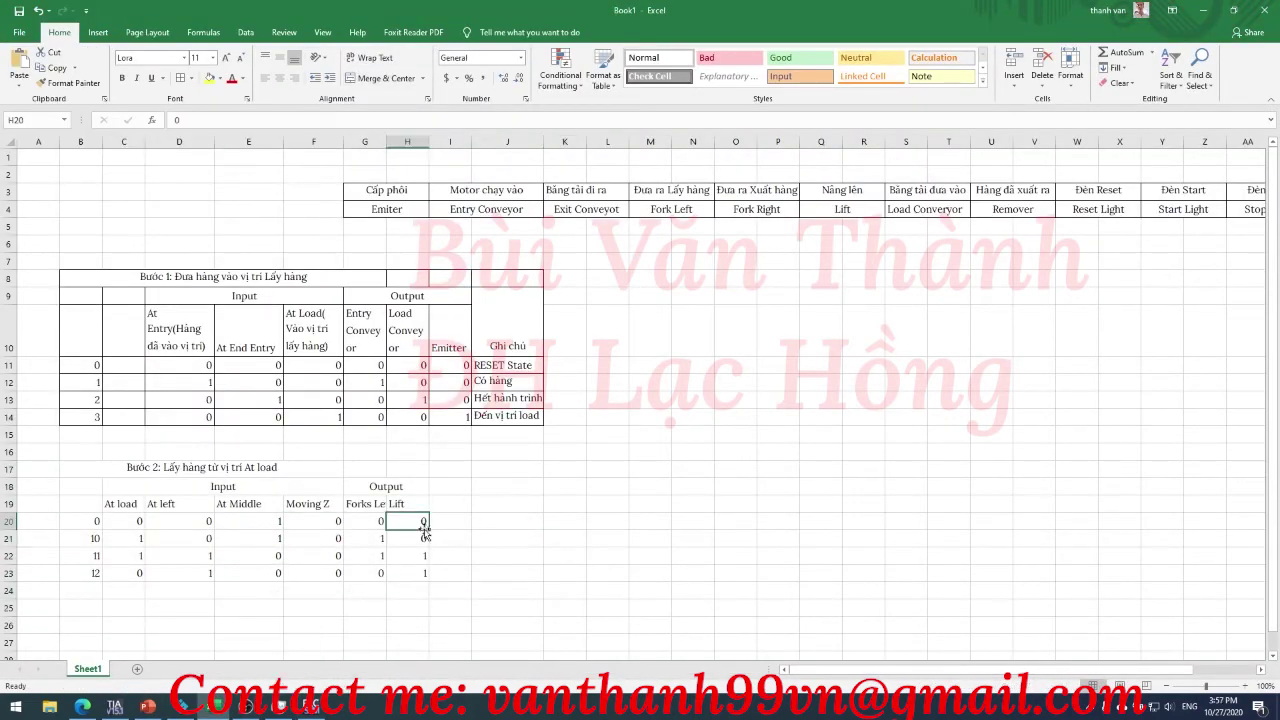
left_click(420, 555)
left_click(316, 524)
left_click(267, 525)
left_click(196, 523)
left_click(260, 523)
left_click(298, 522)
left_click(366, 522)
left_click(408, 524)
left_click(409, 552)
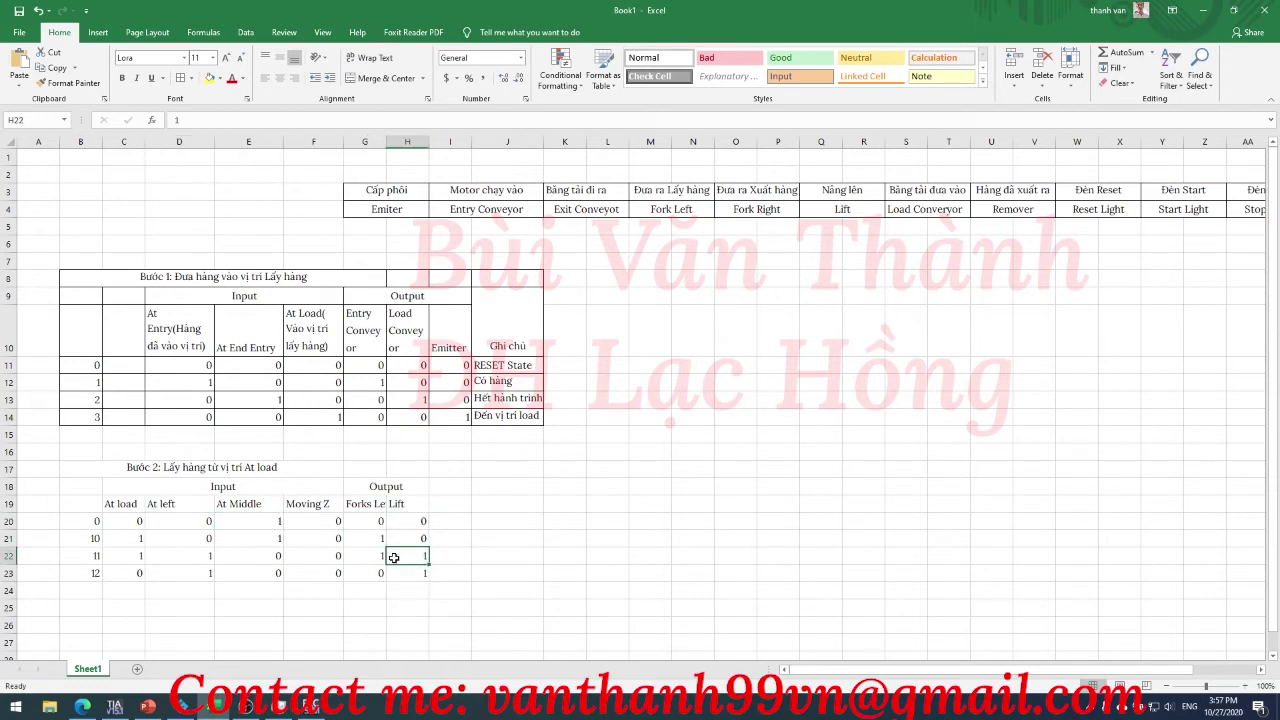
left_click(376, 556)
left_click(416, 577)
left_click(374, 574)
left_click(410, 557)
left_click(409, 534)
left_click(370, 525)
left_click(328, 524)
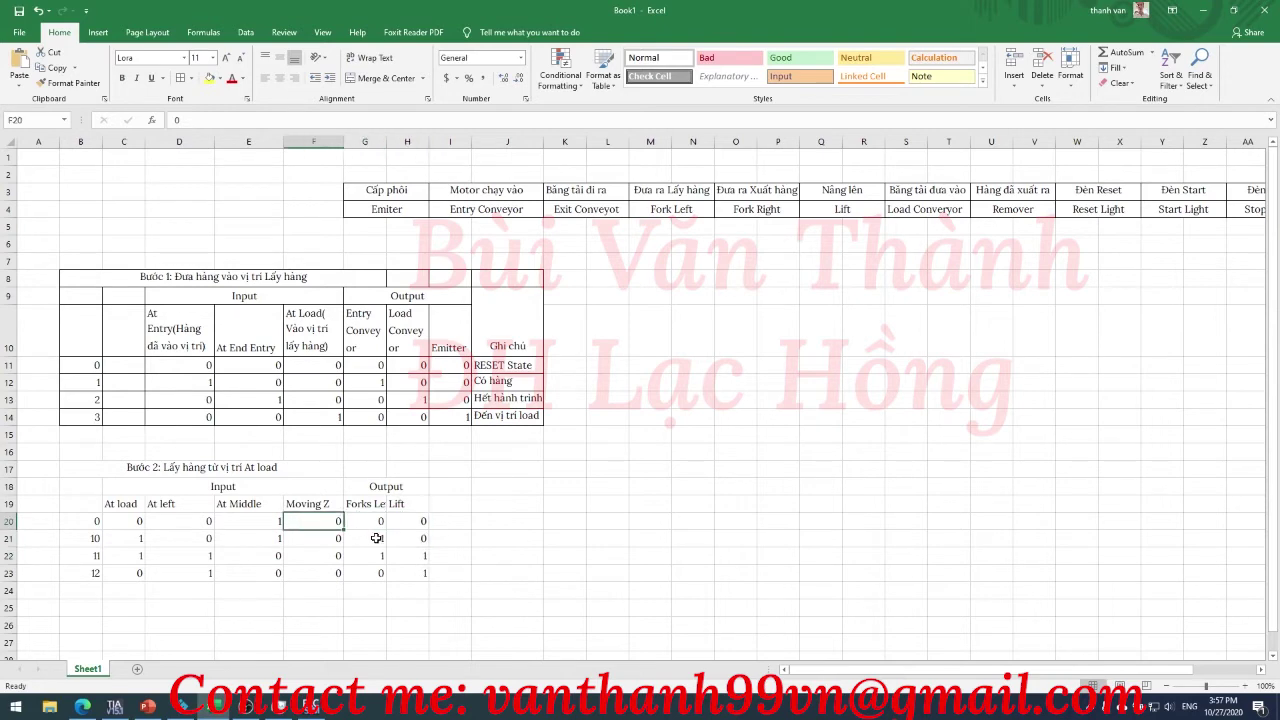
left_click(445, 556)
left_click(360, 574)
left_click(326, 570)
left_click(333, 536)
left_click(337, 525)
left_click(330, 572)
left_click(369, 555)
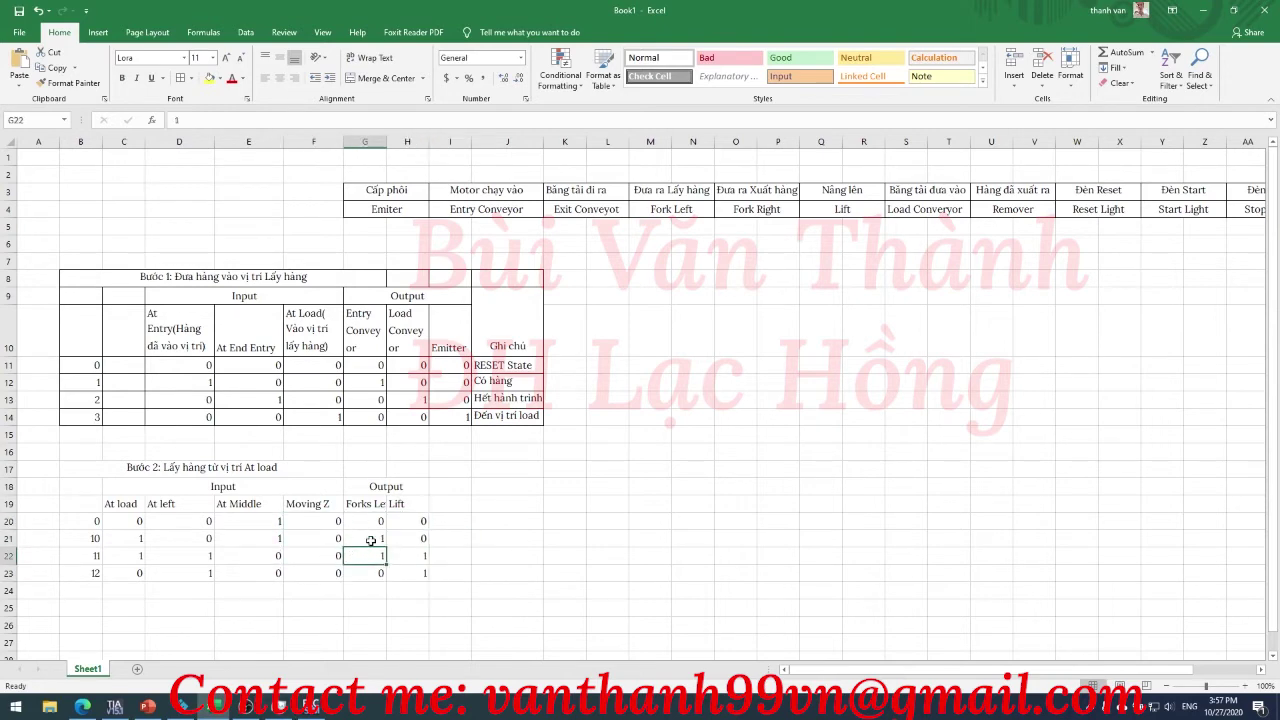
left_click(398, 522)
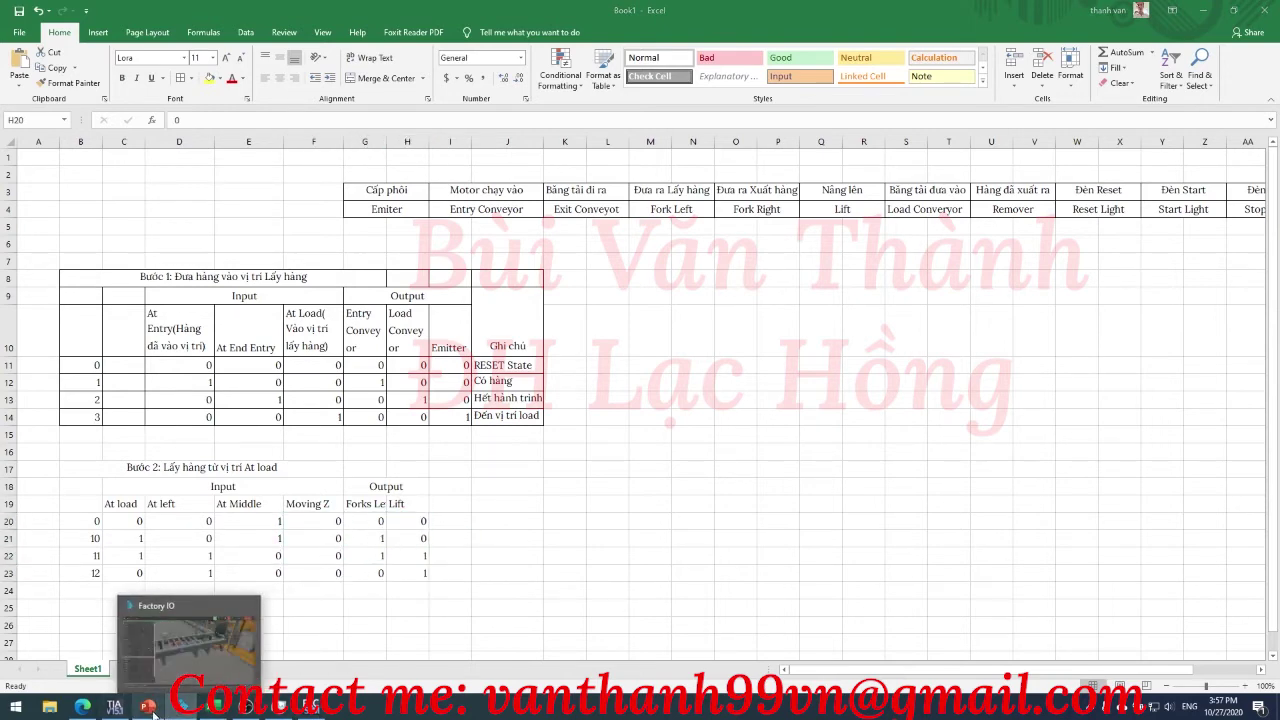
- Switch to the PowerPoint state diagram, delete the ellipse below TT12, and draw an arrow from the horizontal bar to TT10
left_click(147, 707)
left_click(457, 432)
key("Delete")
left_click(611, 55)
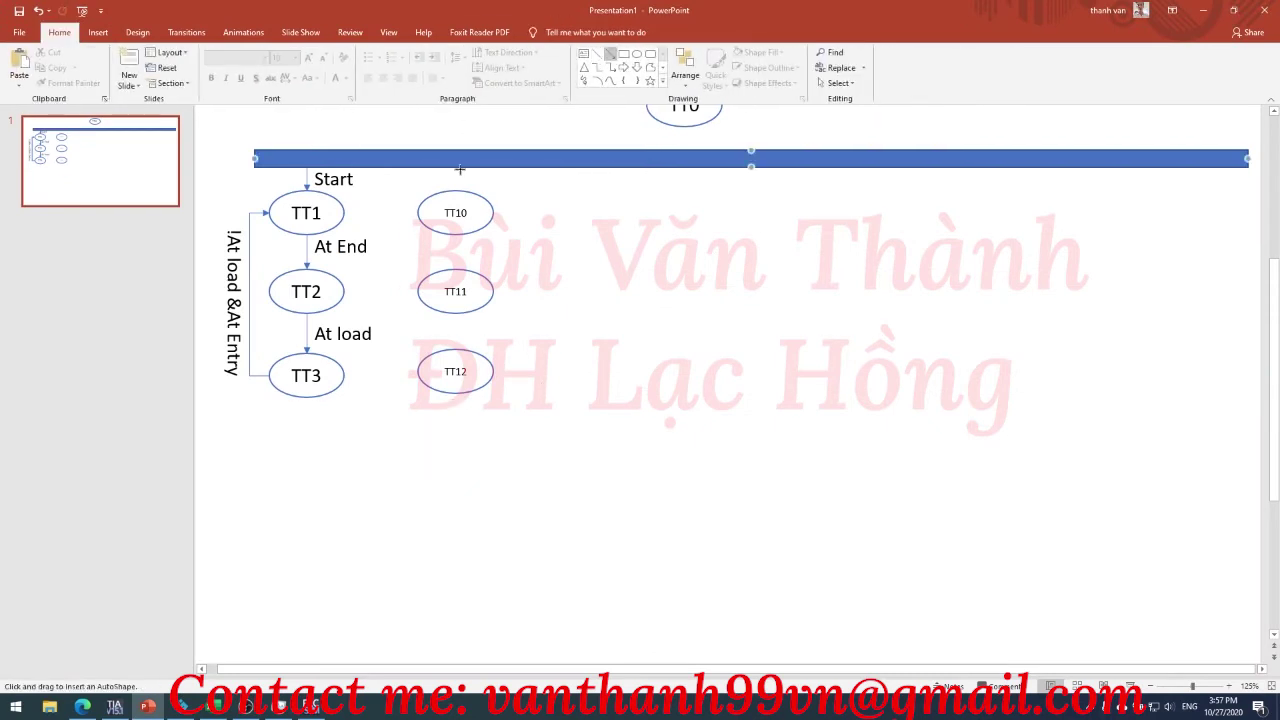
left_click_drag(457, 167, 456, 190)
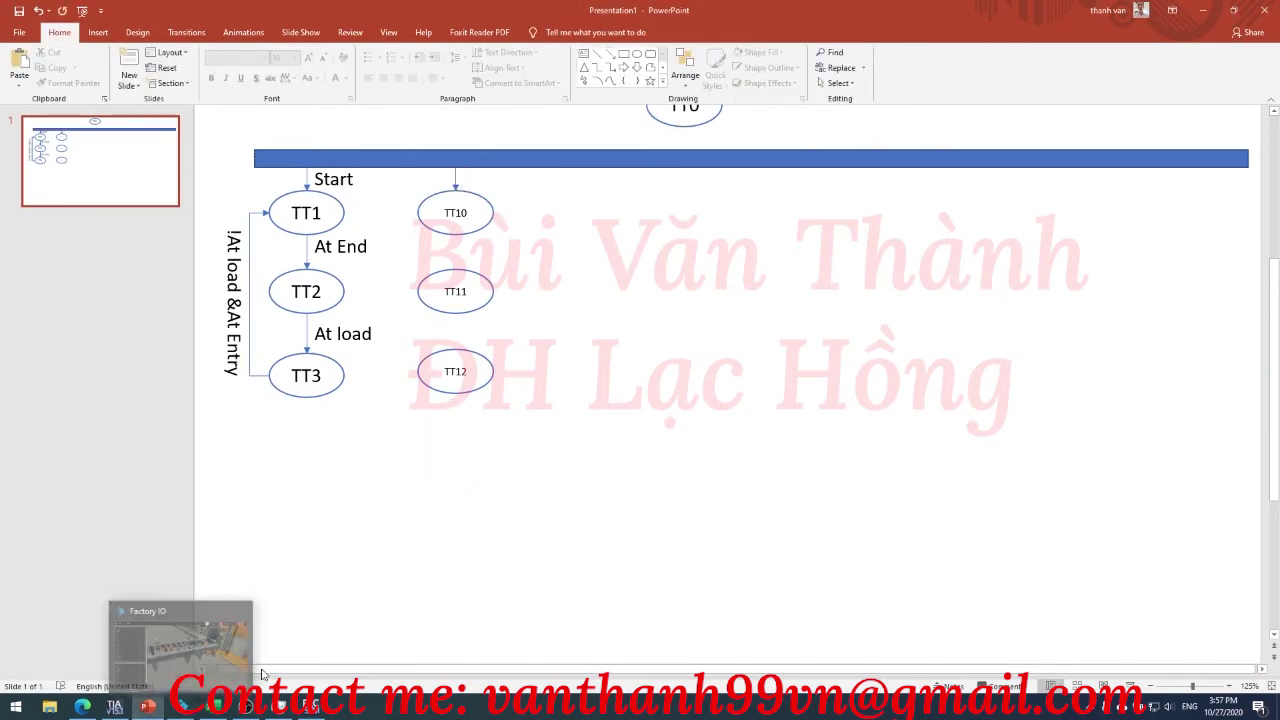
- Switch to the Excel workbook, check the first states of the step 2 table, and insert a duplicate of the state 0 row
left_click(115, 707)
left_click(214, 707)
left_click(314, 521)
left_click(182, 523)
left_click(184, 541)
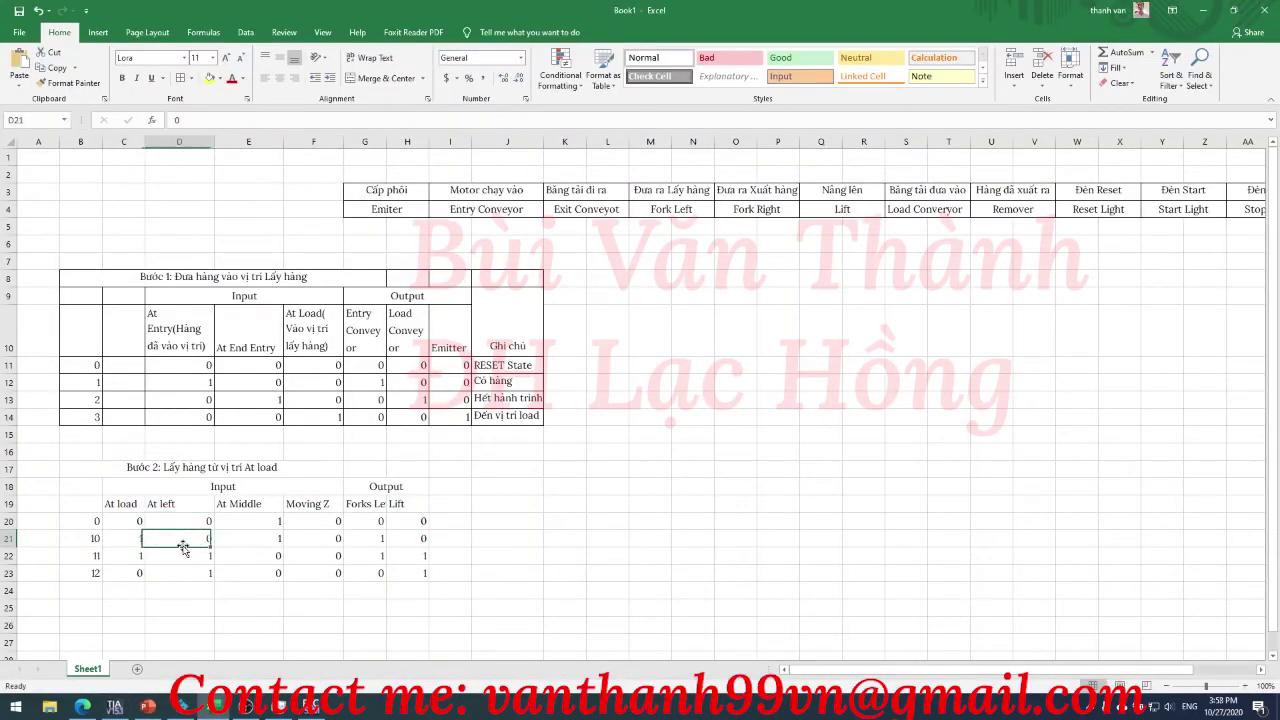
left_click(246, 541)
left_click(137, 538)
left_click(84, 524)
left_click(7, 521)
key("ctrl+c")
key("ctrl+shift+plus")
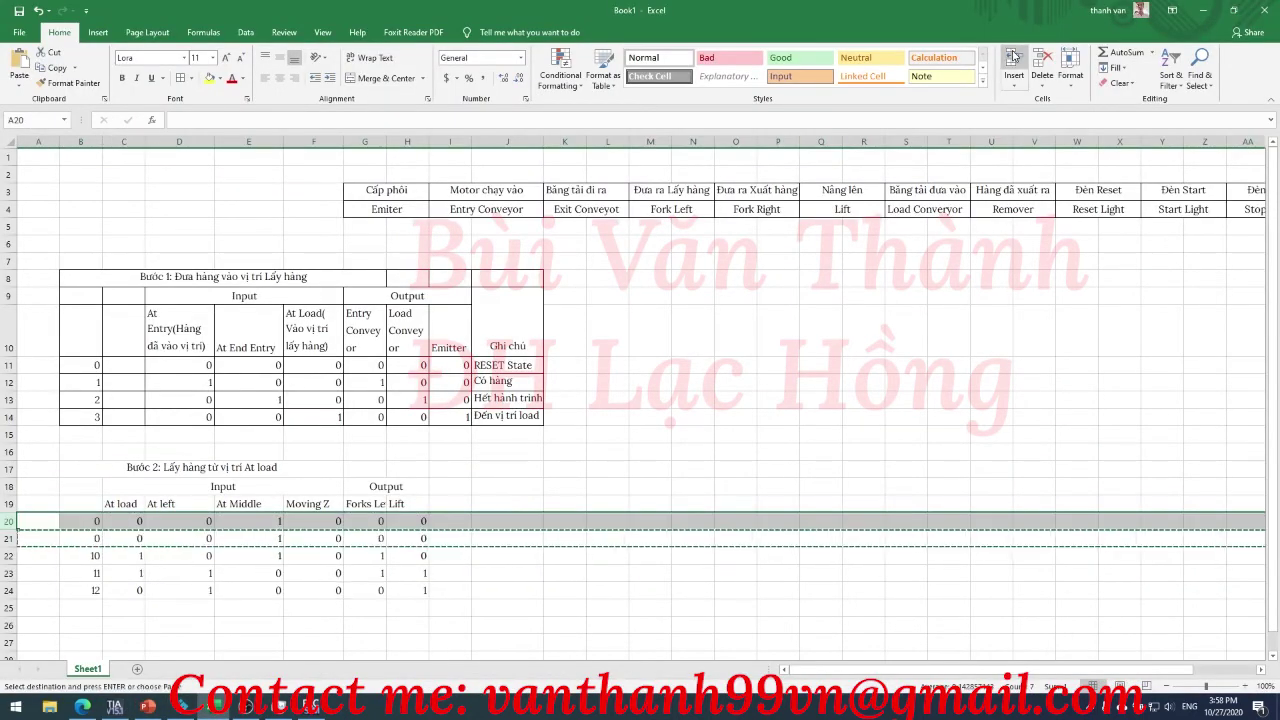
left_click(492, 482)
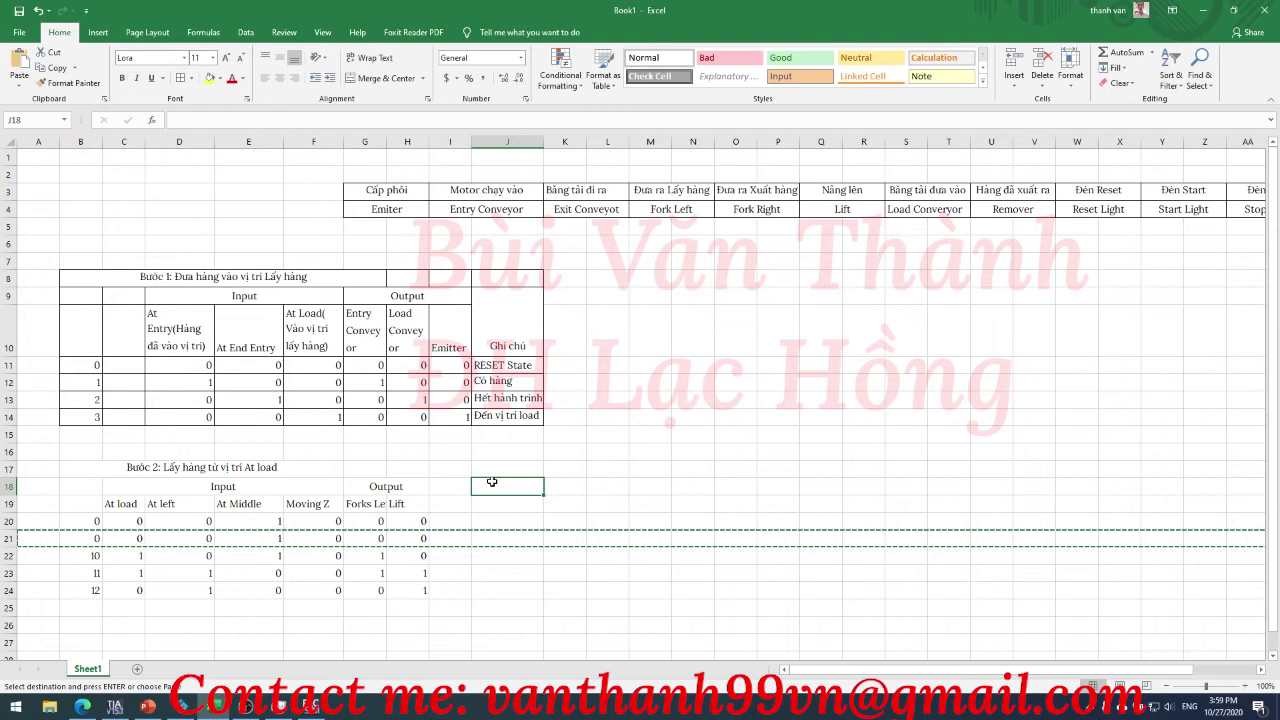
- Renumber the four states below state 0 in the step 2 table as 10, 11, 12 and 13
double_click(110, 538)
type("10")
key("Return")
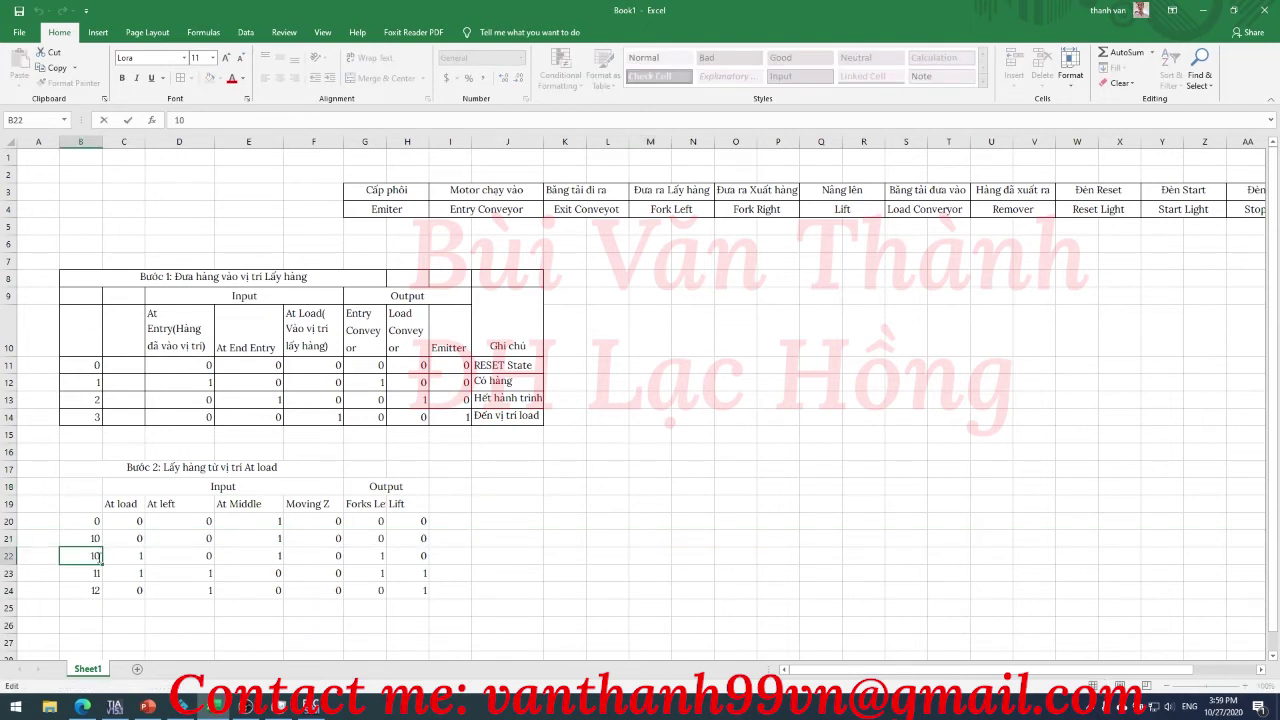
key("BackSpace")
key("Return")
double_click(101, 570)
key("BackSpace")
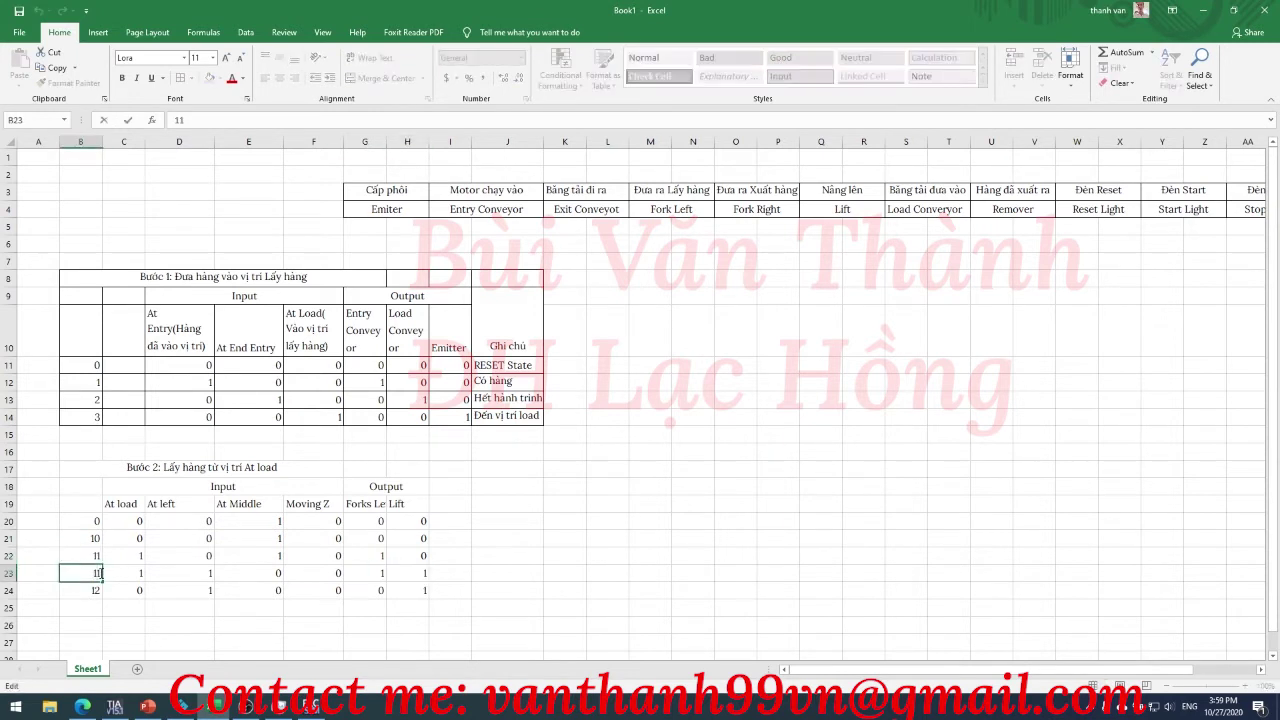
type("2")
key("Return")
double_click(97, 590)
key("BackSpace")
type("3")
left_click(249, 607)
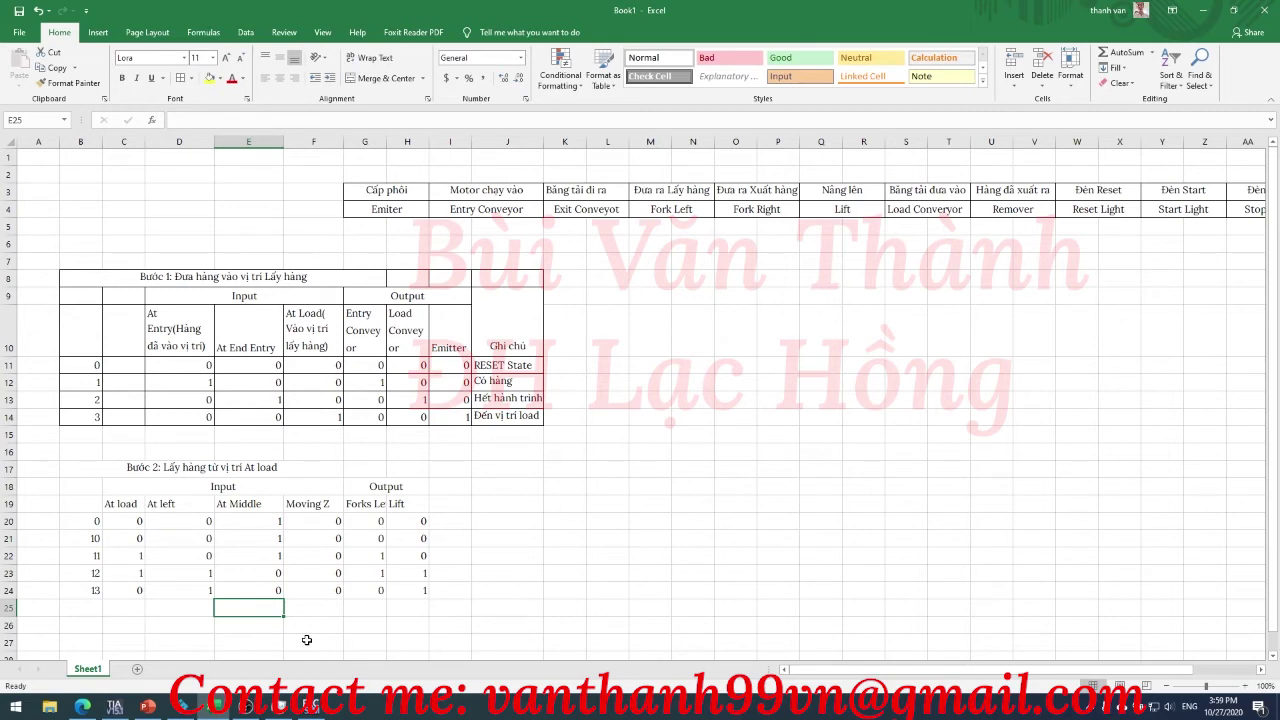
- Switch to the PowerPoint state diagram and draw an arrow from TT10 to TT11
left_click(148, 707)
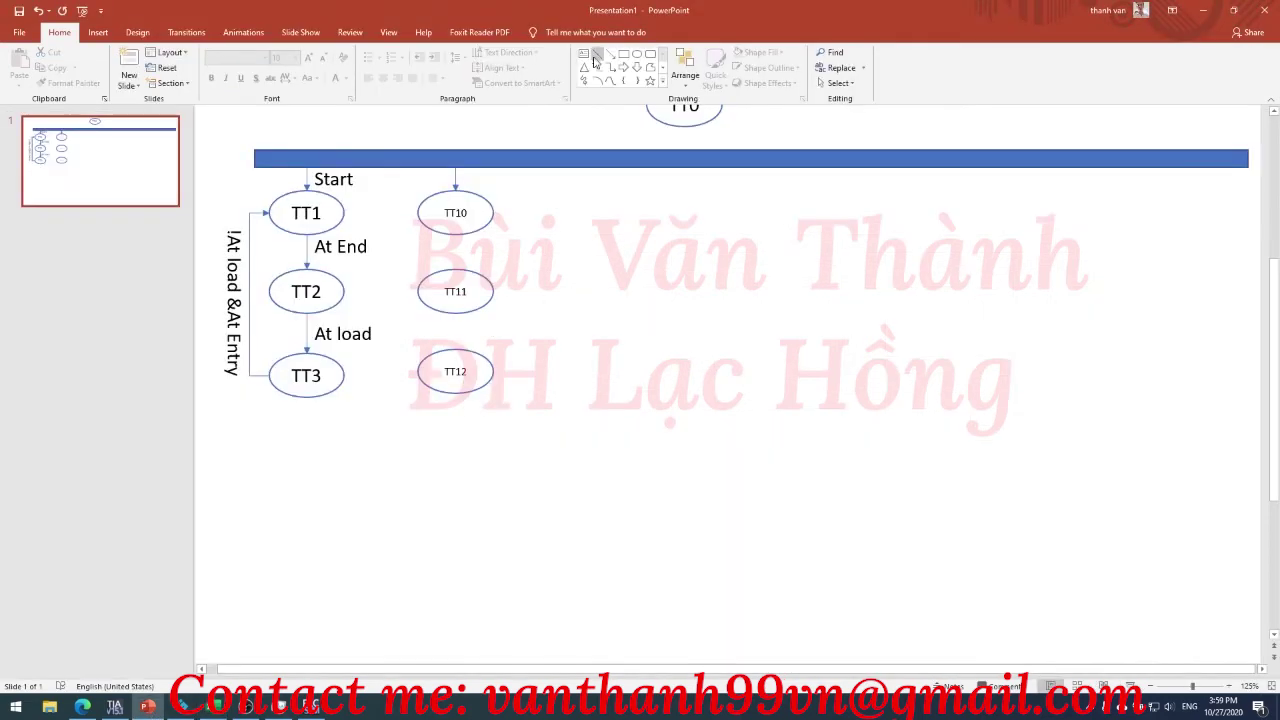
left_click(611, 55)
left_click_drag(457, 235, 456, 269)
left_click(523, 257)
- Copy the Start label and place the copy beside the arrow entering TT10
left_click(363, 178)
left_click(517, 191)
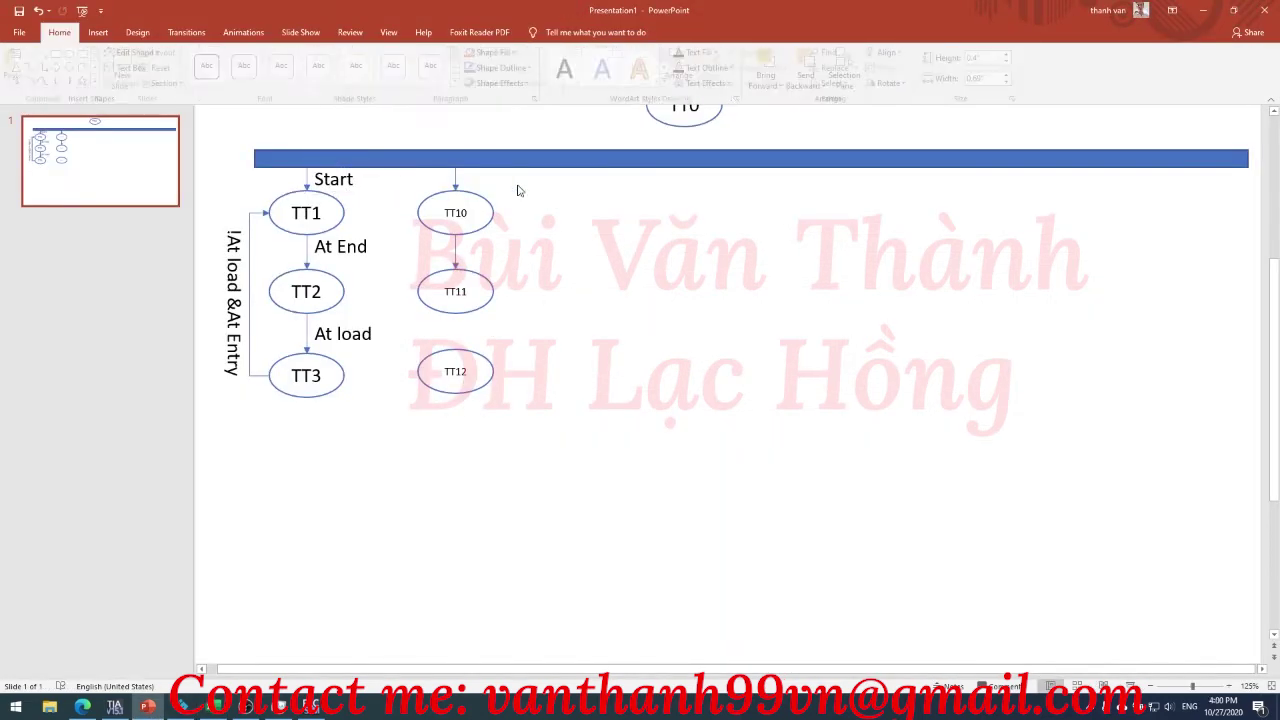
left_click(371, 178)
key("ctrl+c")
key("ctrl+v")
left_click_drag(370, 178, 503, 163)
key("Escape")
- Place a copy of the At load label beside the TT10 to TT11 arrow and make it read "At load & TT13"
left_click(217, 707)
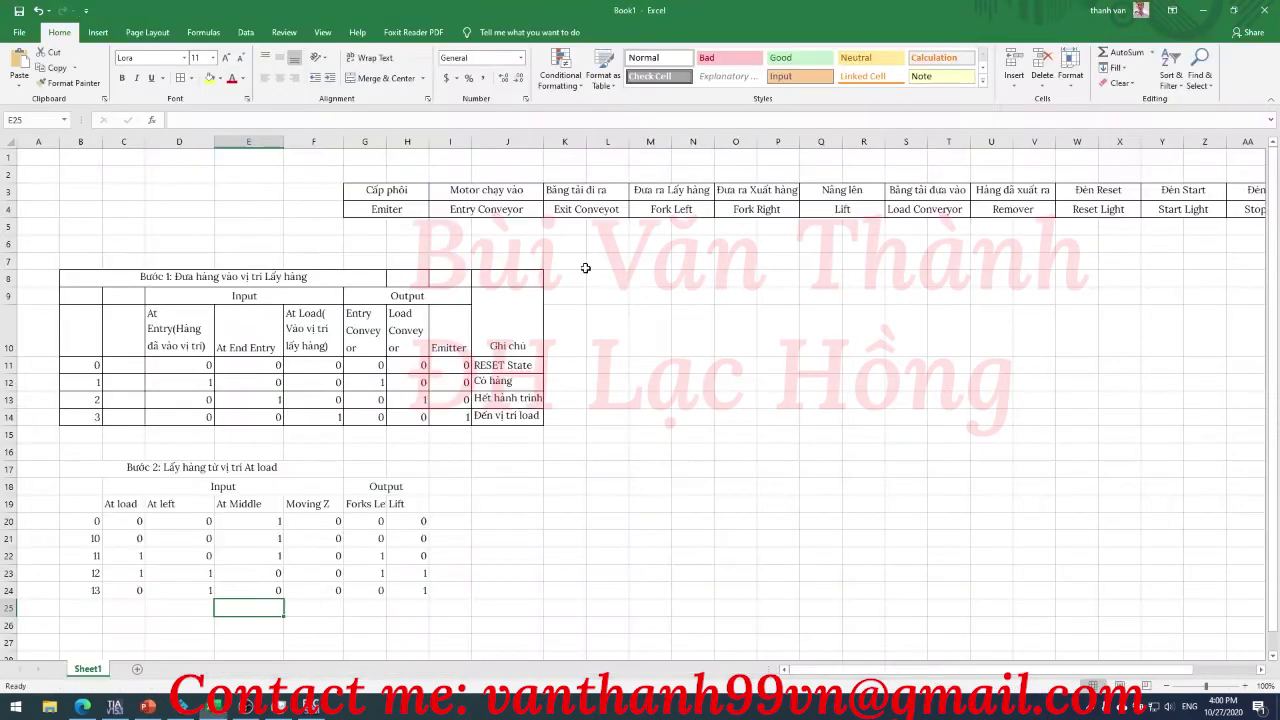
key("alt+Tab")
left_click(379, 336)
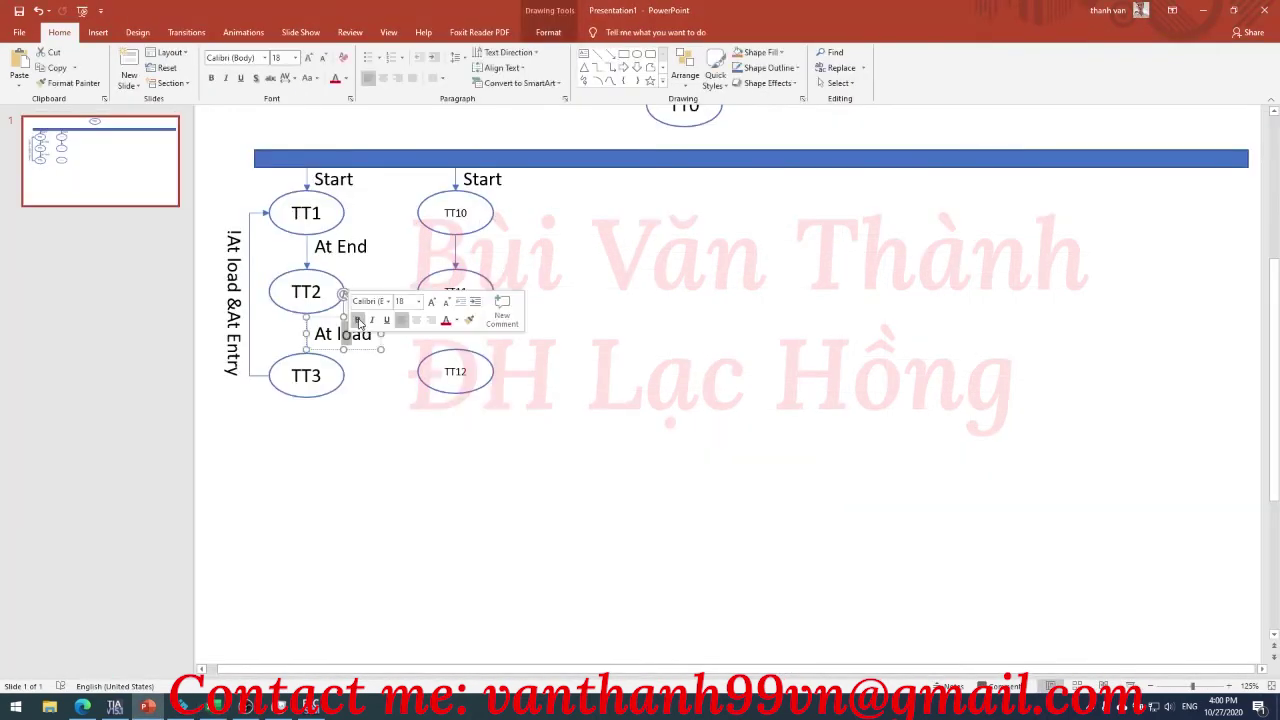
key("ctrl+c")
left_click(589, 297)
key("ctrl+v")
left_click_drag(380, 335, 513, 236)
left_click(522, 252)
left_click(525, 253)
type("& tt13")
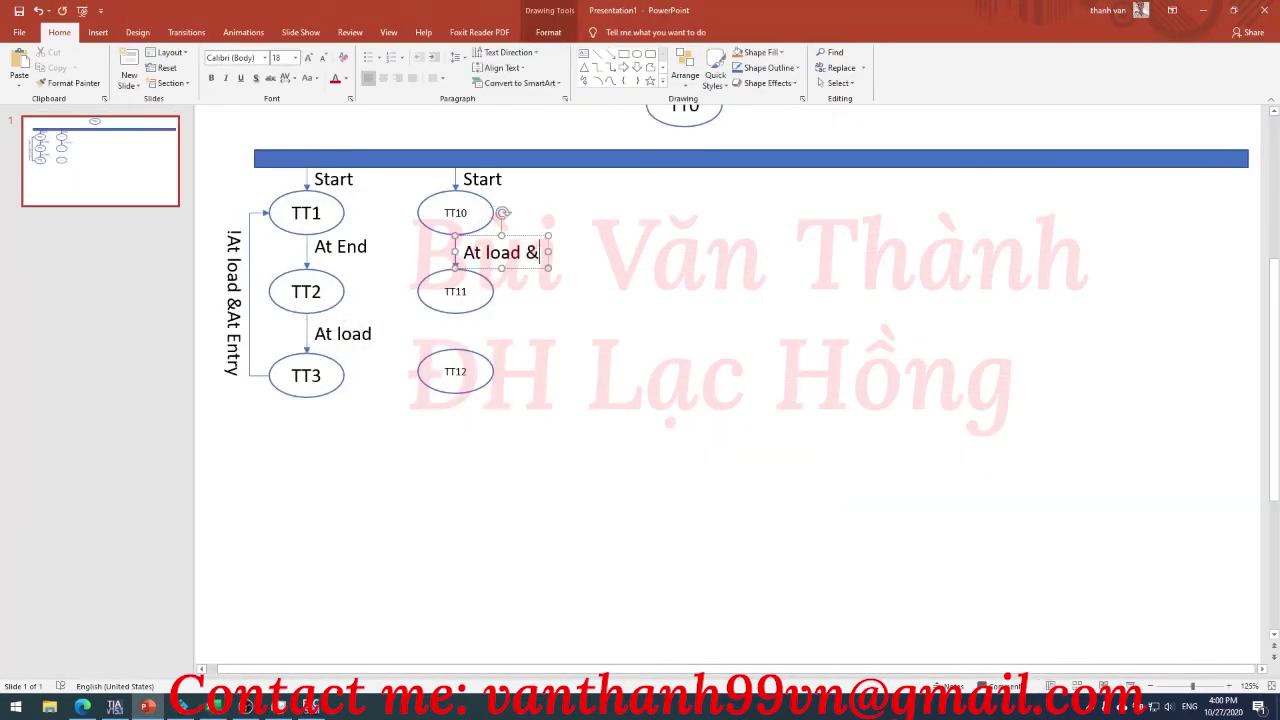
key("BackSpace")
key("BackSpace")
type("TT13")
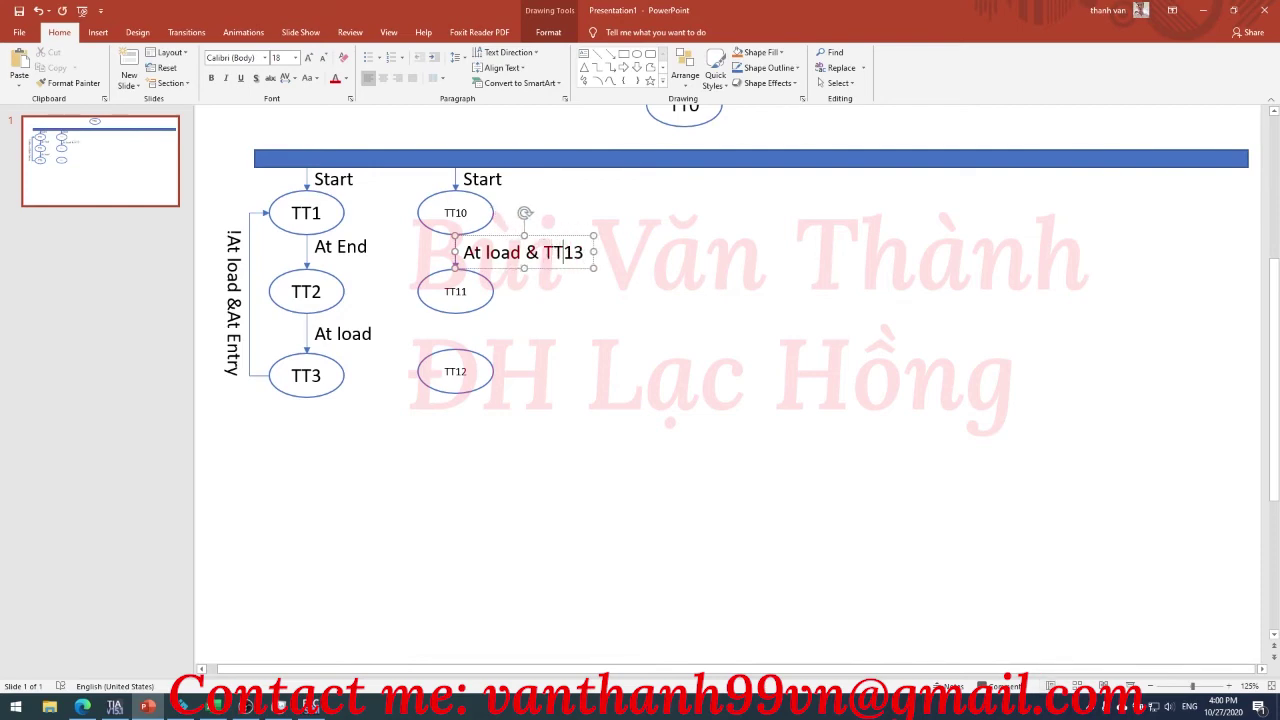
- Draw an arrow from TT11 to TT12 and check the state 12 inputs in the Excel step 2 table
left_click(503, 284)
left_click(610, 55)
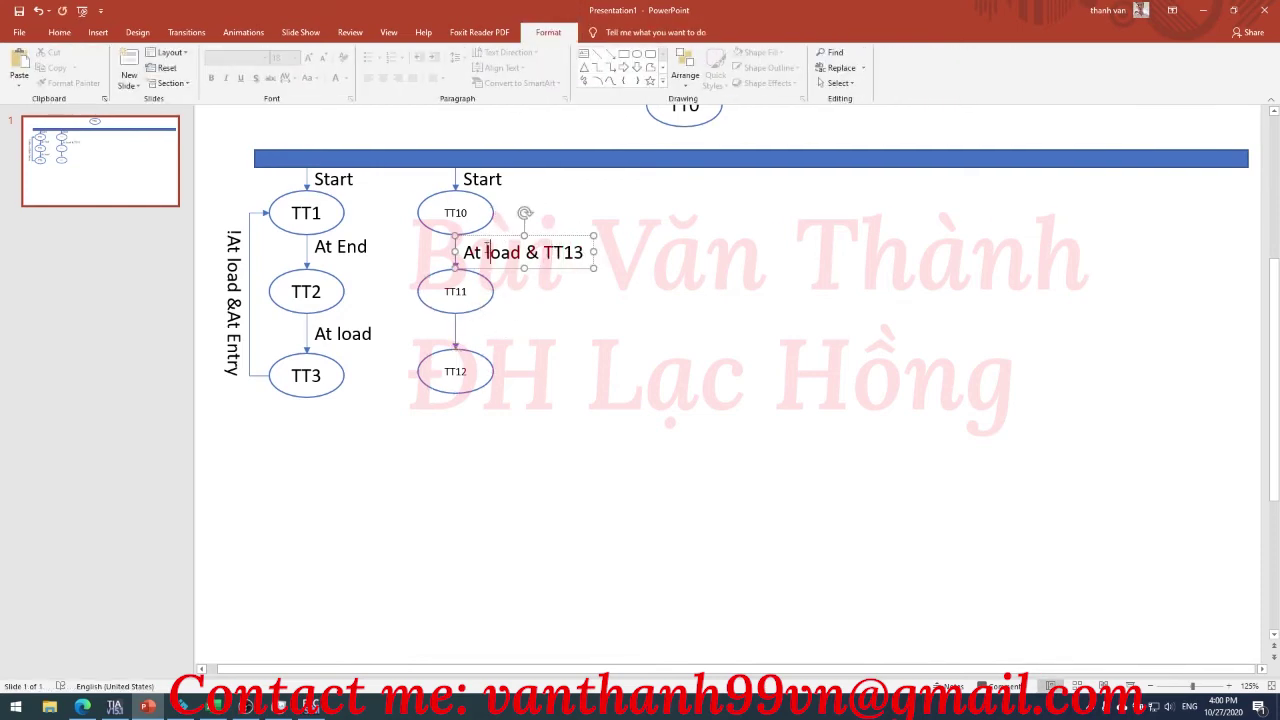
key("alt+Tab")
left_click(241, 592)
left_click(128, 573)
left_click(190, 573)
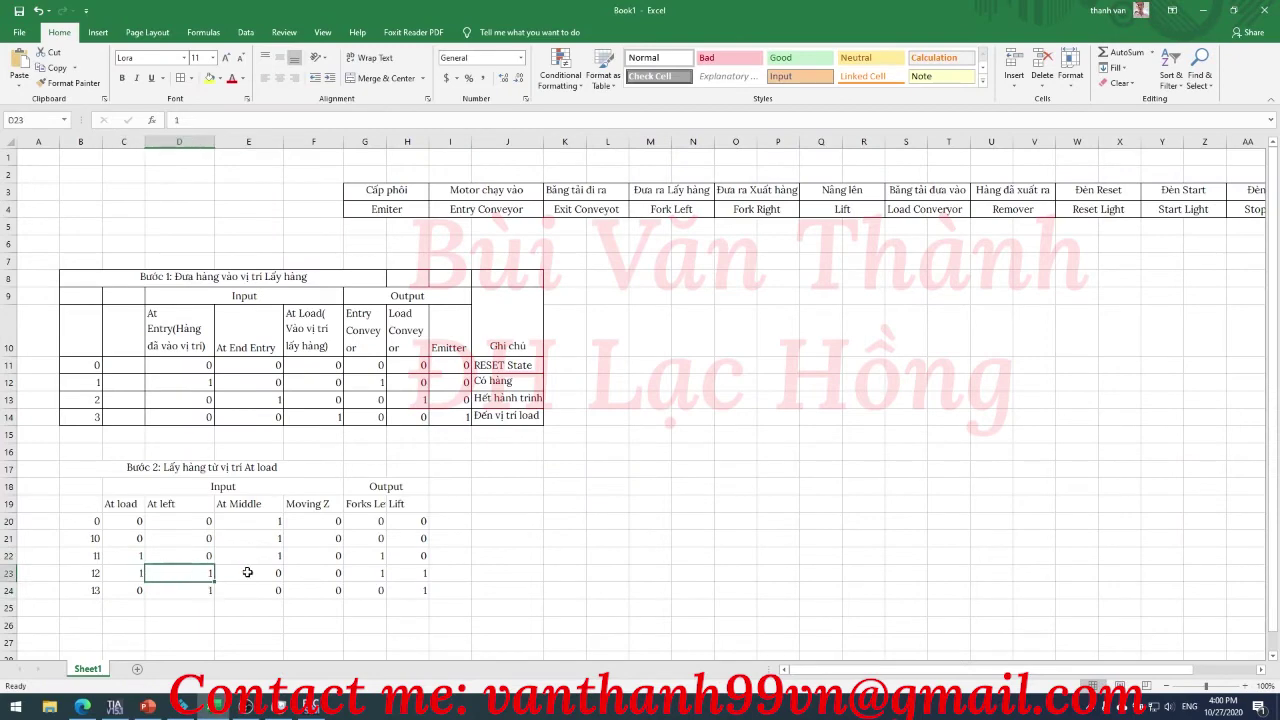
- Return to the PowerPoint diagram, place a copy of the At load label beside the TT11 to TT12 arrow, and edit its wording
key("alt+Tab")
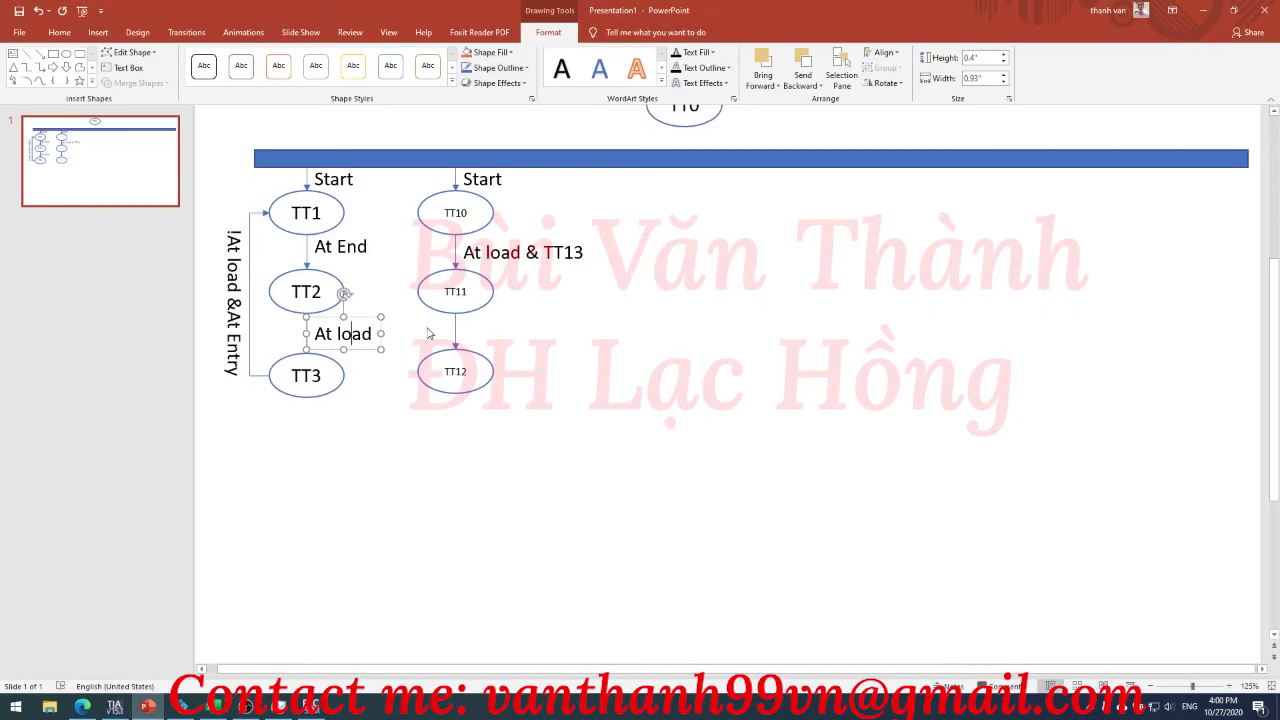
key("ctrl+d")
left_click_drag(391, 331, 528, 330)
double_click(517, 329)
key("BackSpace")
key("BackSpace")
type("l")
- Switch to Excel and examine the At Middle and At left values of states 10 to 13
key("alt+Tab")
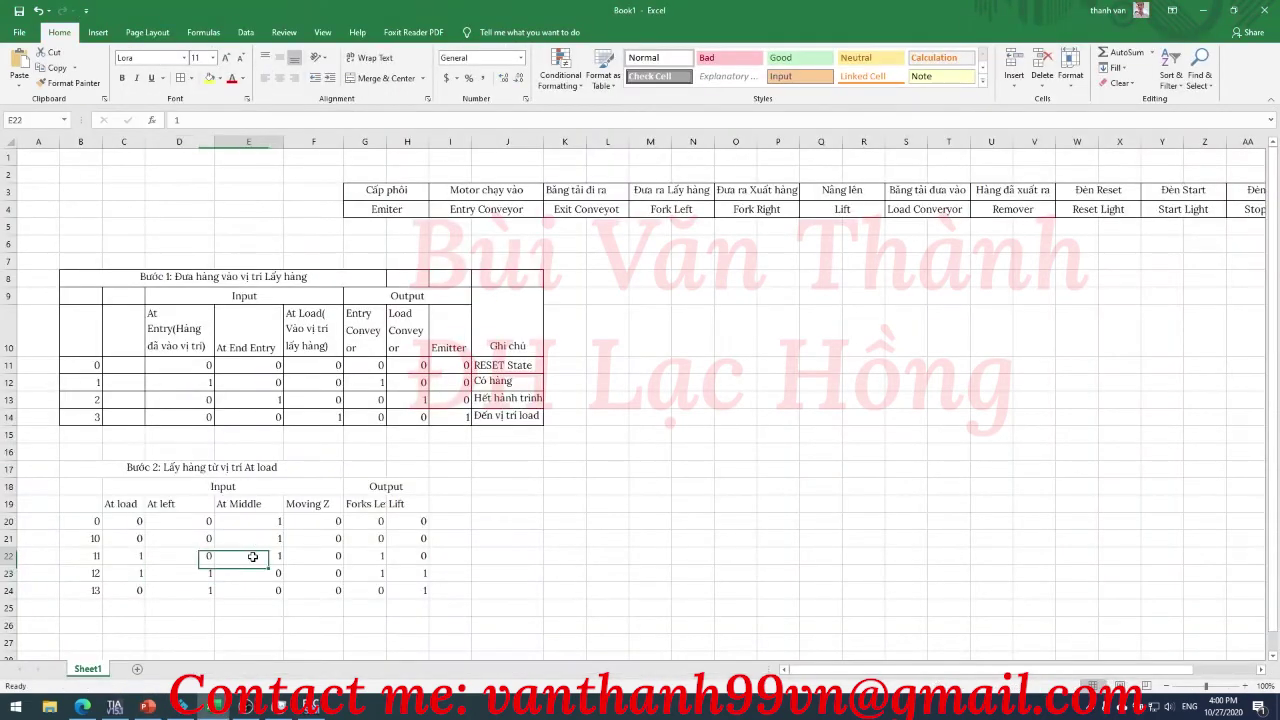
left_click(258, 538)
key("Down")
key("Down")
key("Down")
key("Up")
key("Up")
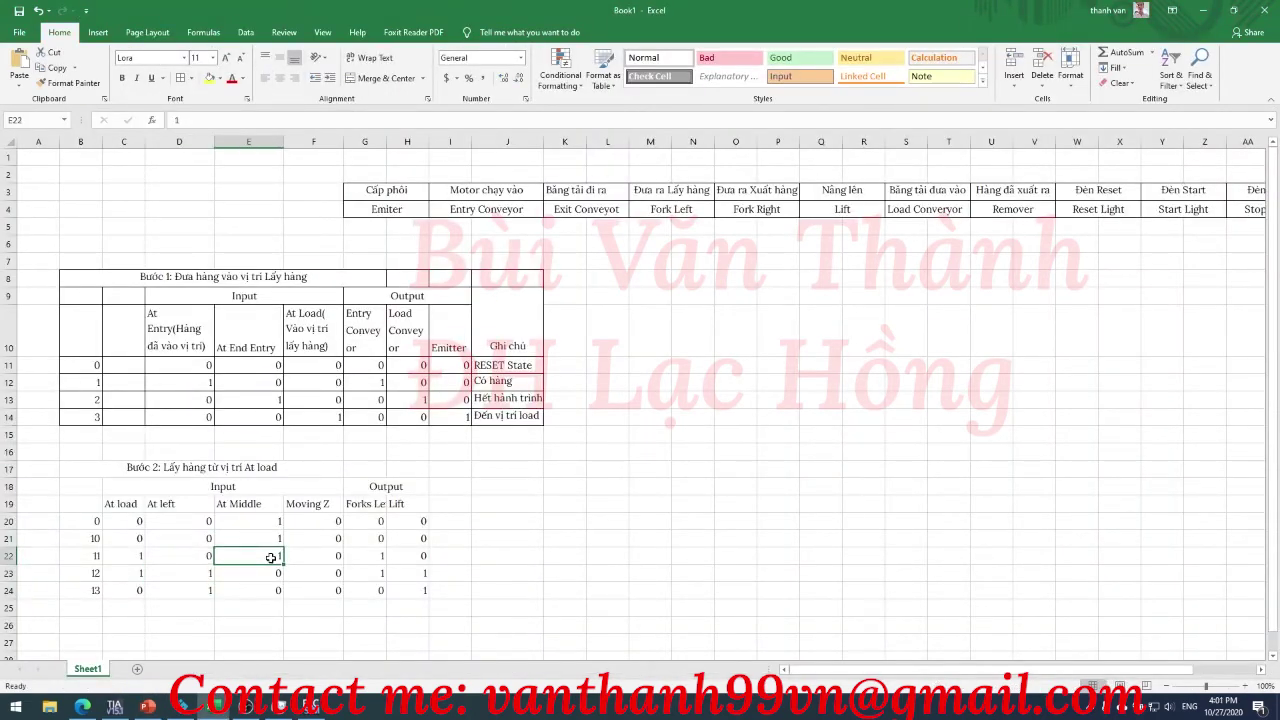
key("Down")
key("Down")
key("Left")
key("Up")
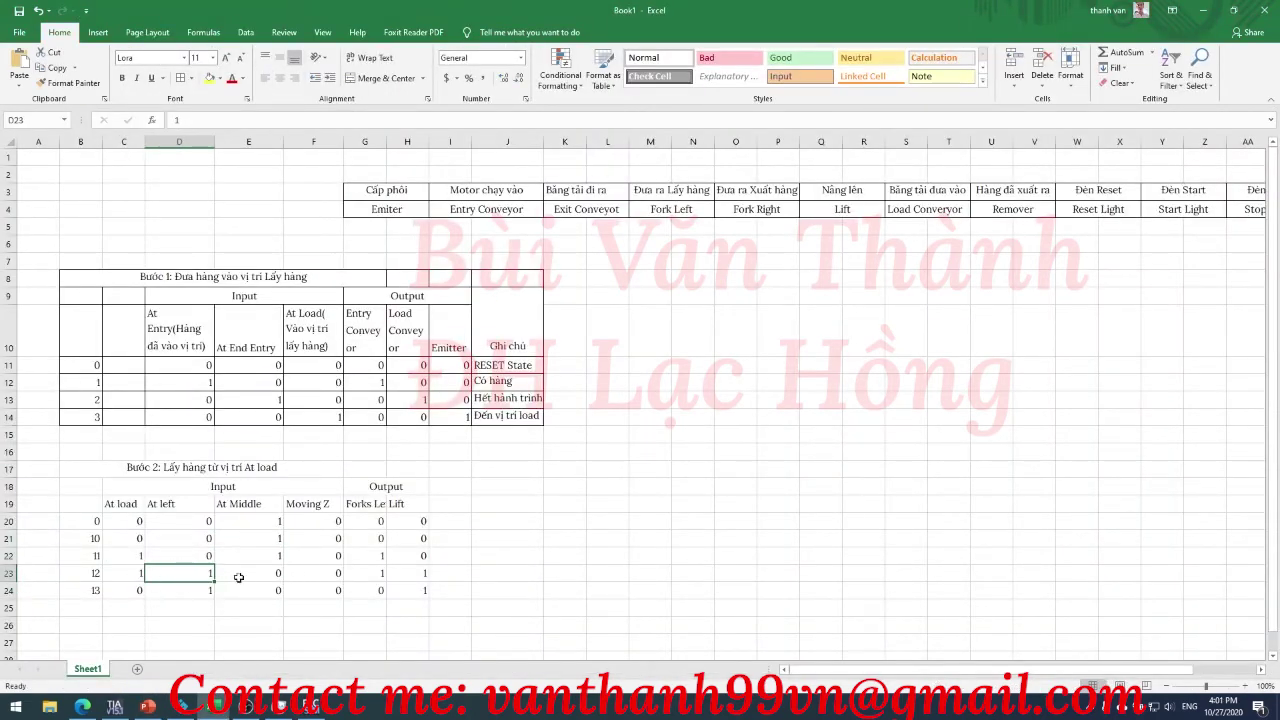
- Set the Moving Z value of state 12 in the step 2 table to "500 ms & 0"
left_click(317, 578)
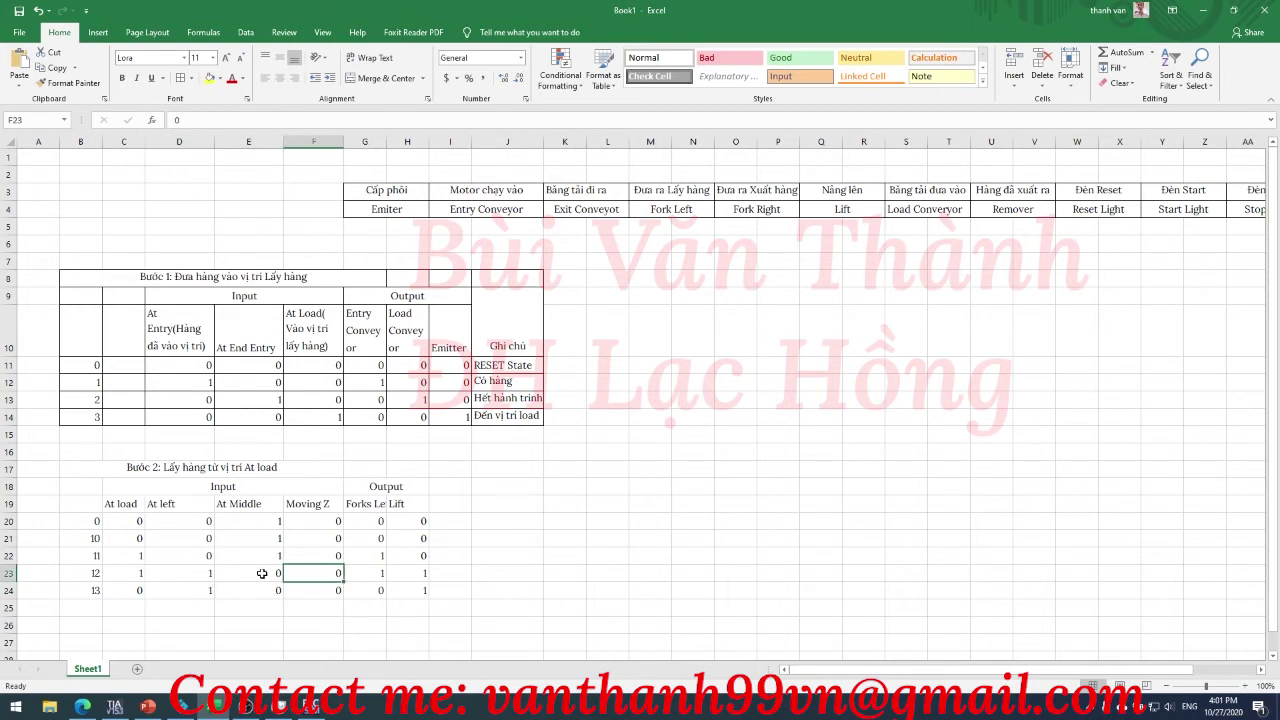
key("F2")
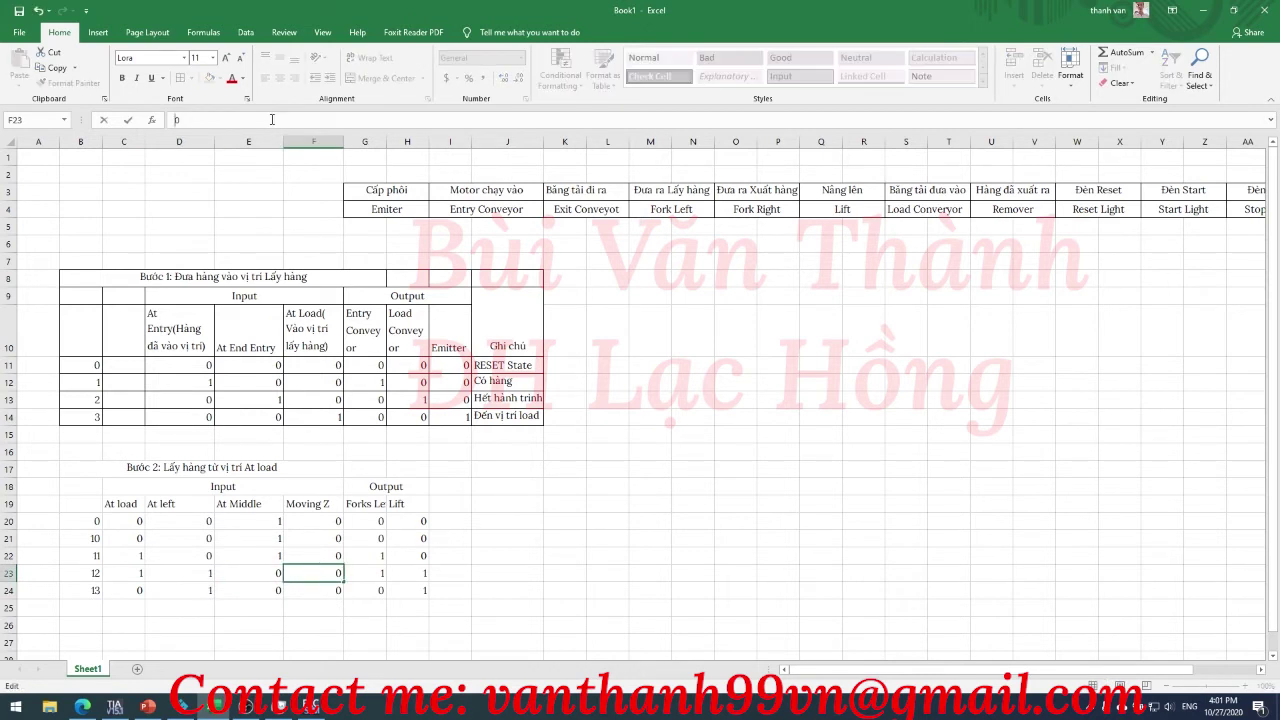
type("500 ms +")
left_click(507, 530)
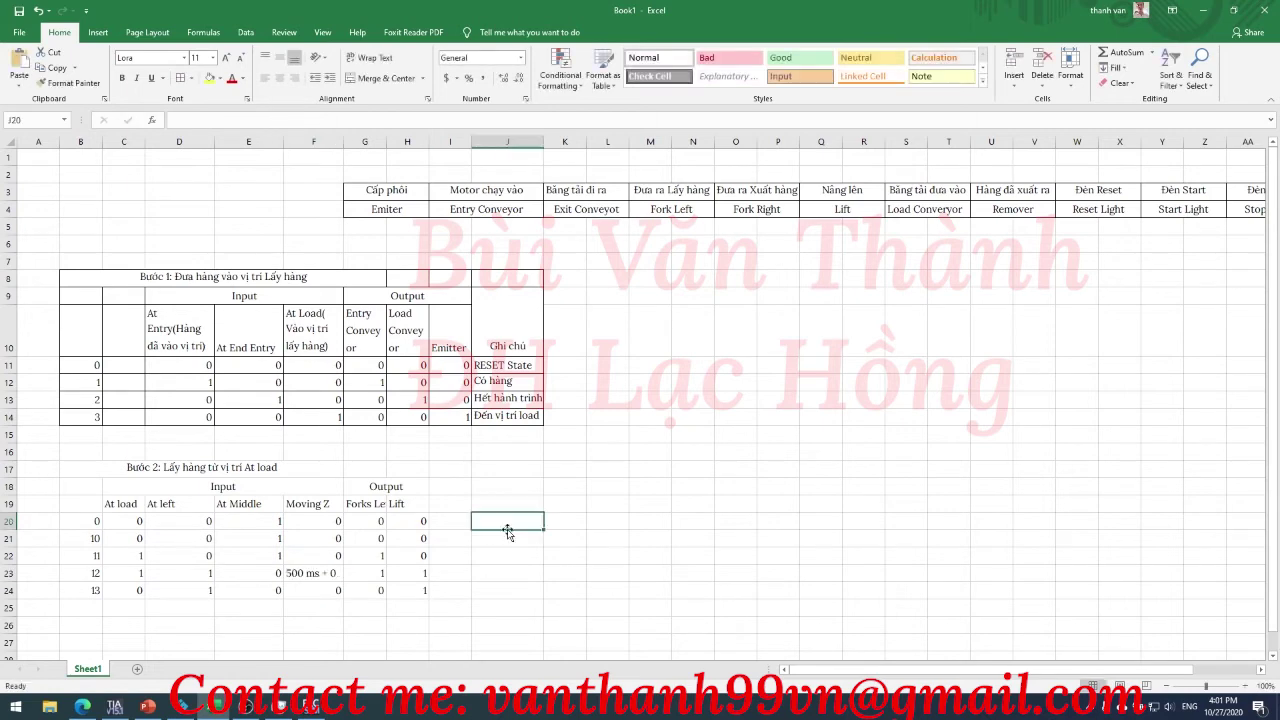
left_click(327, 577)
left_click(236, 123)
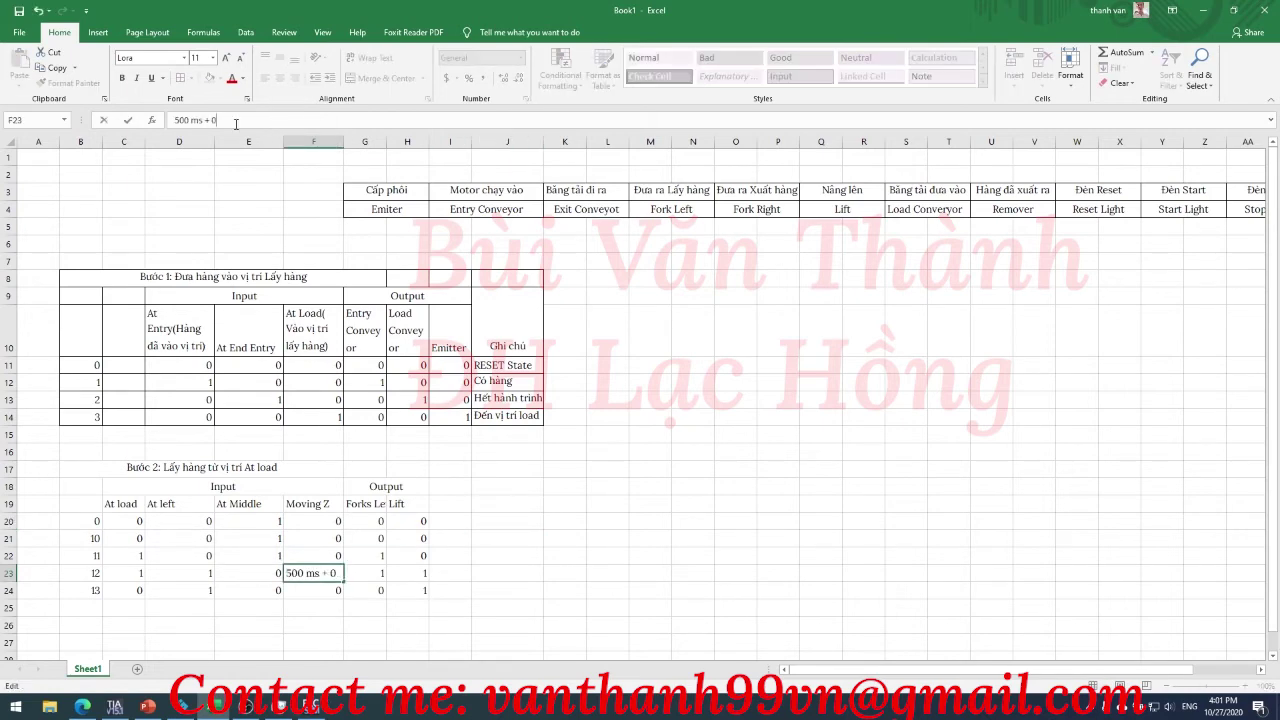
key("Return")
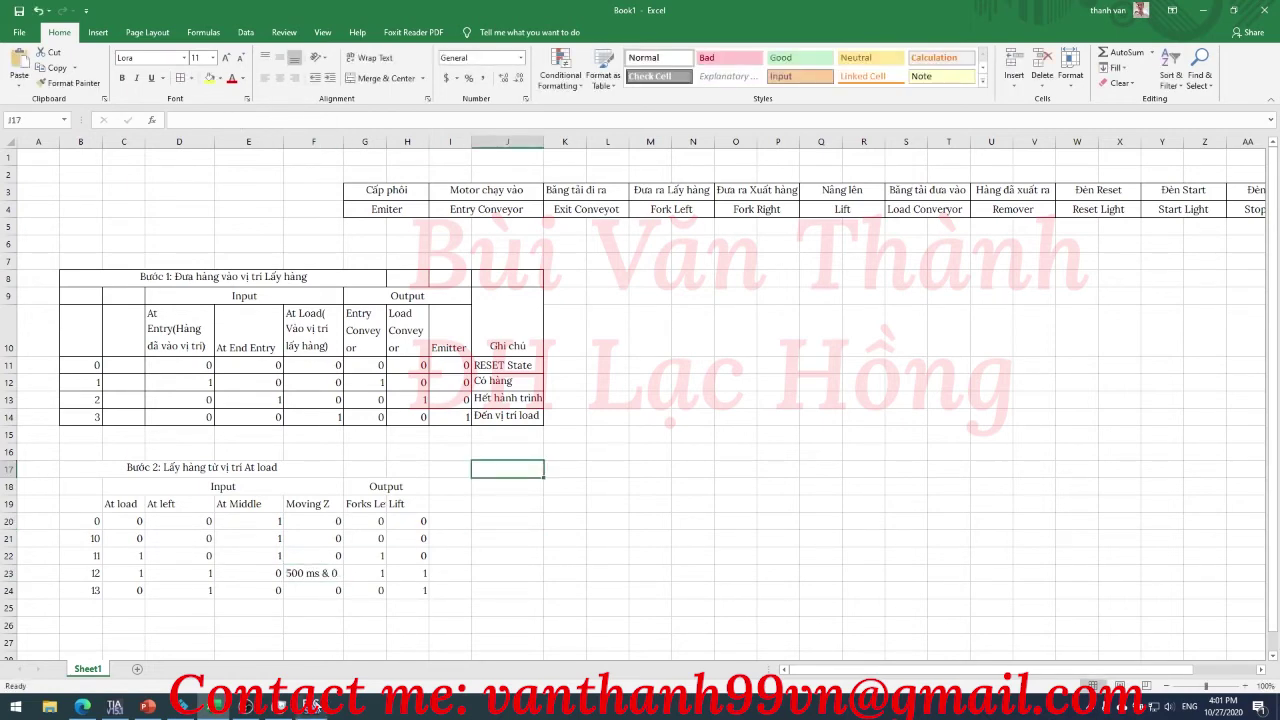
- Switch to TIA Portal, take the PLC program offline, and collapse Networks 2, 3 and 4 in Main [OB1]
left_click(115, 706)
left_click(407, 41)
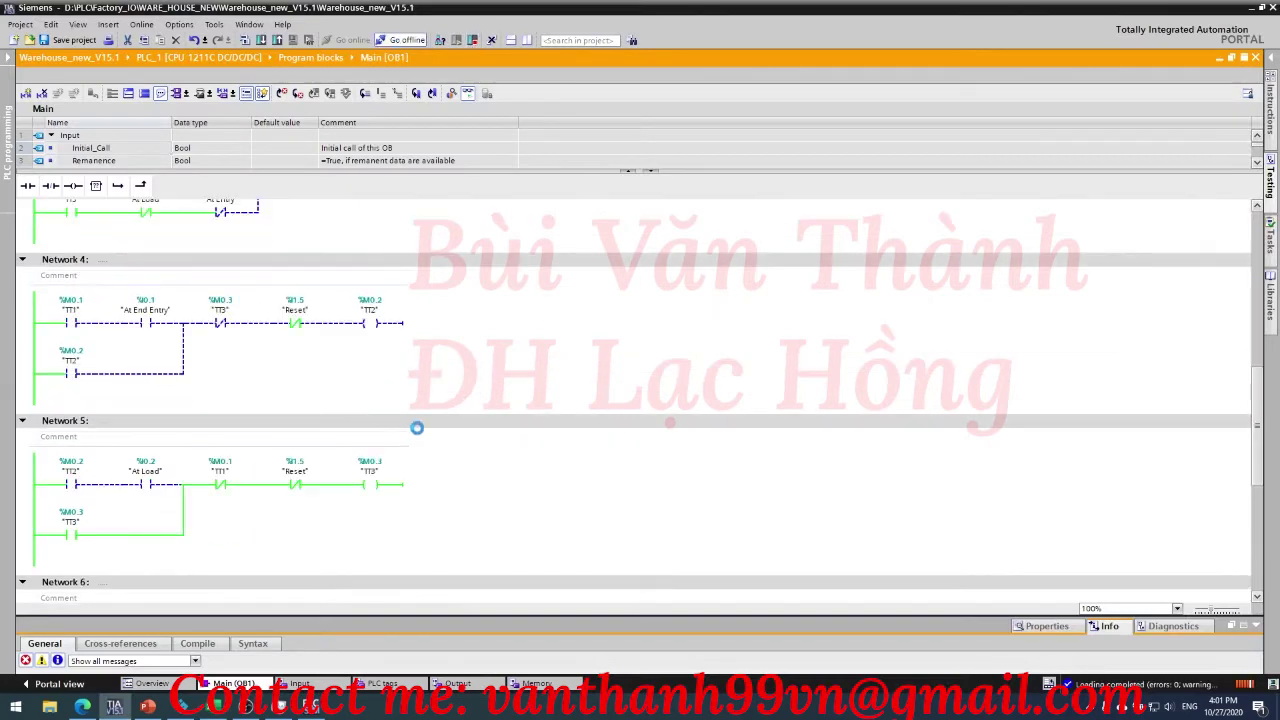
left_click(22, 204)
left_click(22, 221)
left_click(22, 238)
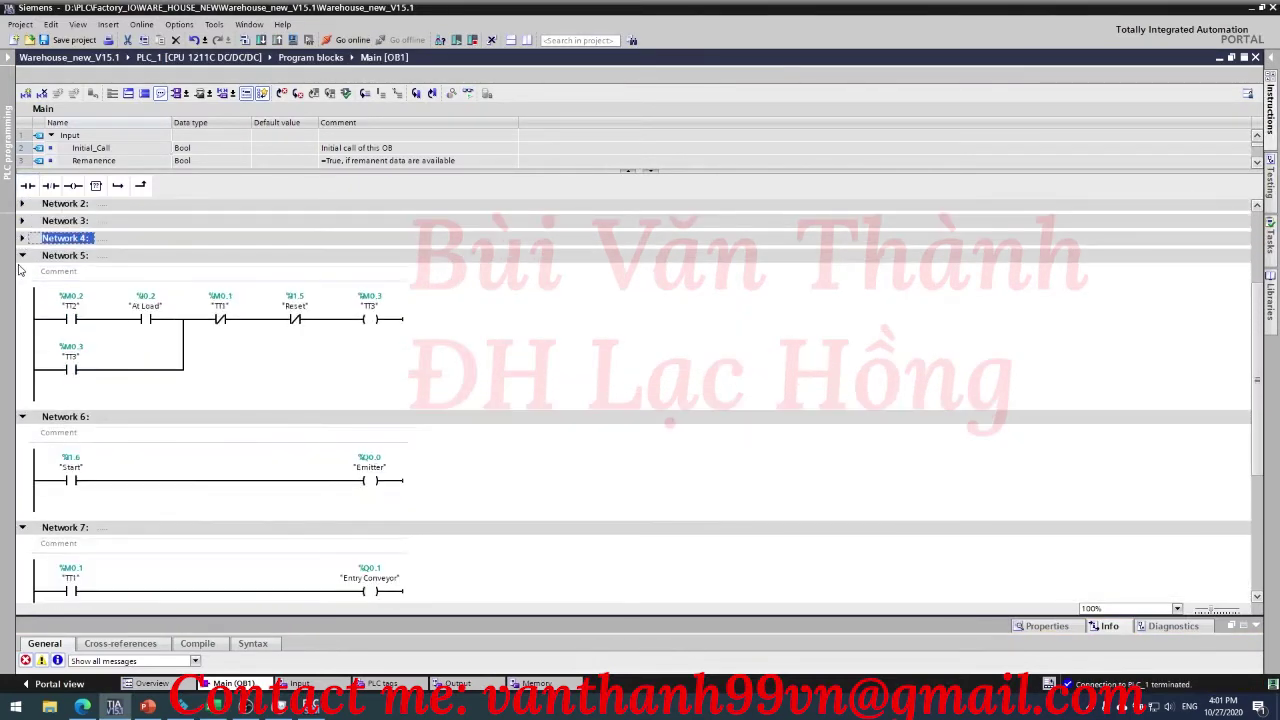
left_click(22, 256)
left_click(22, 256)
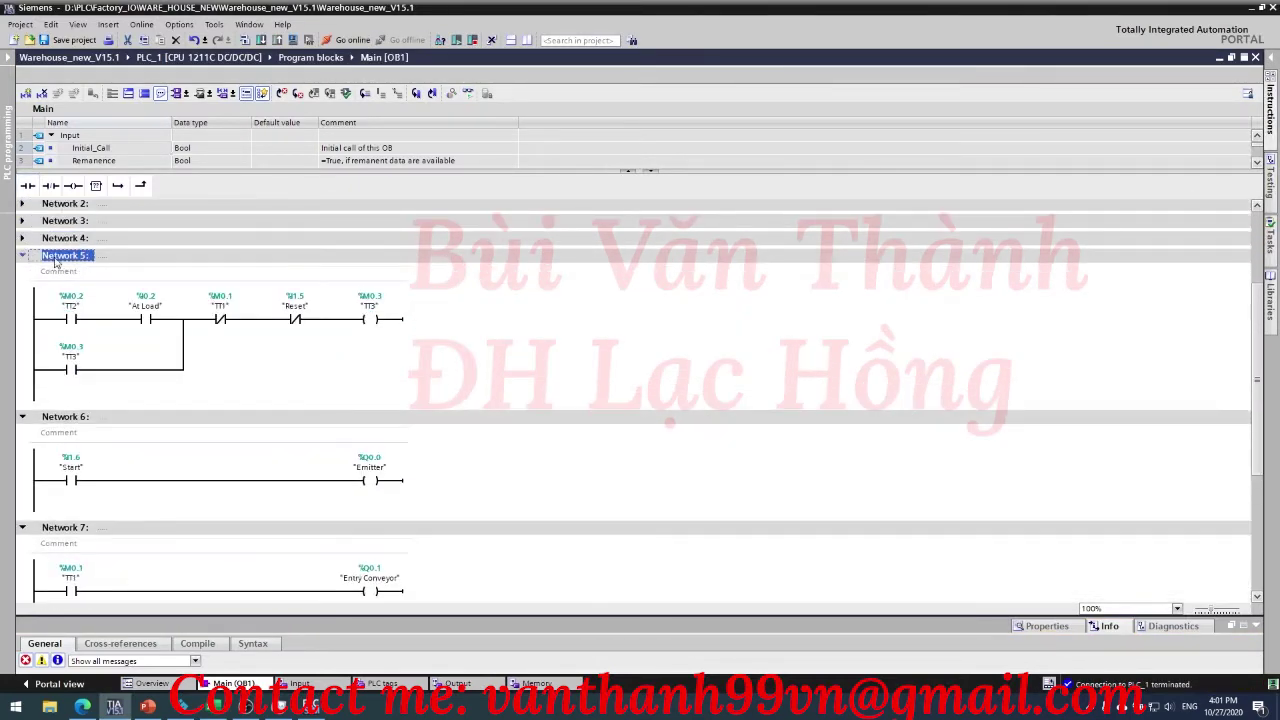
- Insert a new network after Network 5 with normally open contacts TT0 and Start in series
key("ctrl+r")
key("shift+F2")
type("tt0")
key("Return")
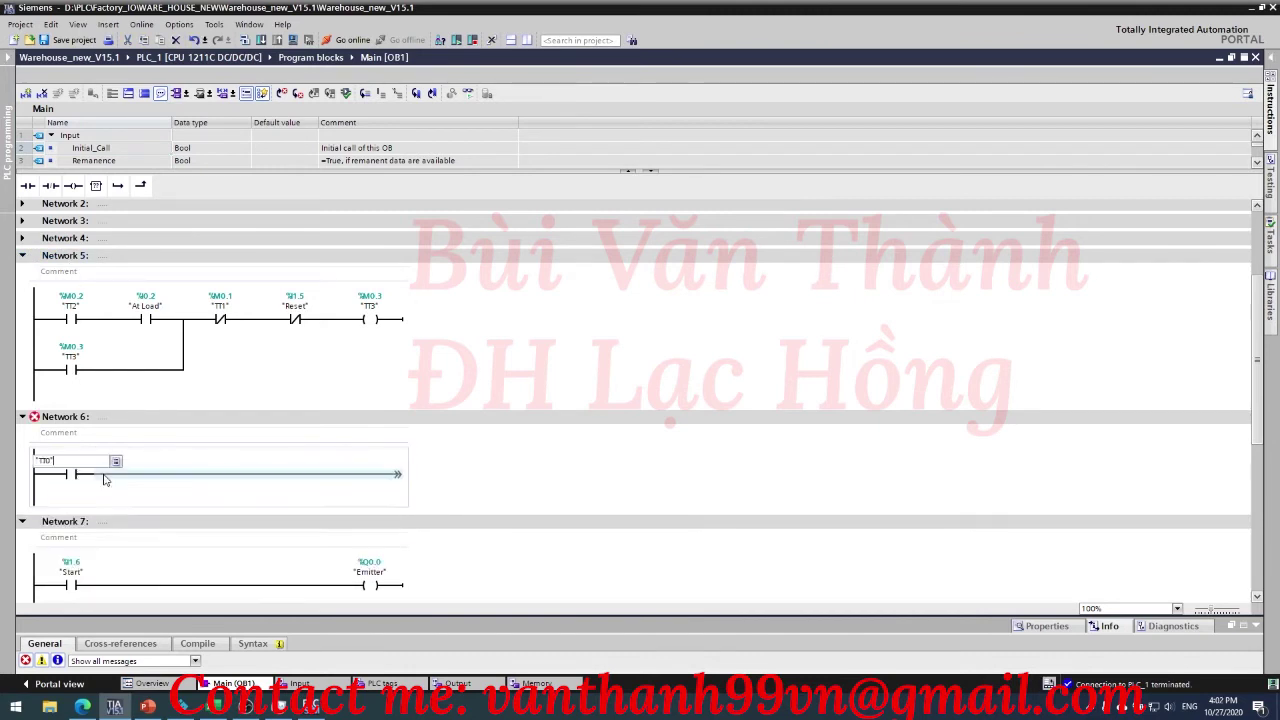
key("Return")
key("shift+F2")
type("Start")
key("Return")
key("Return")
- Add two unassigned normally closed contacts and an output coil named tt10 to the Network 6 rung
key("shift+F3")
key("shift+F3")
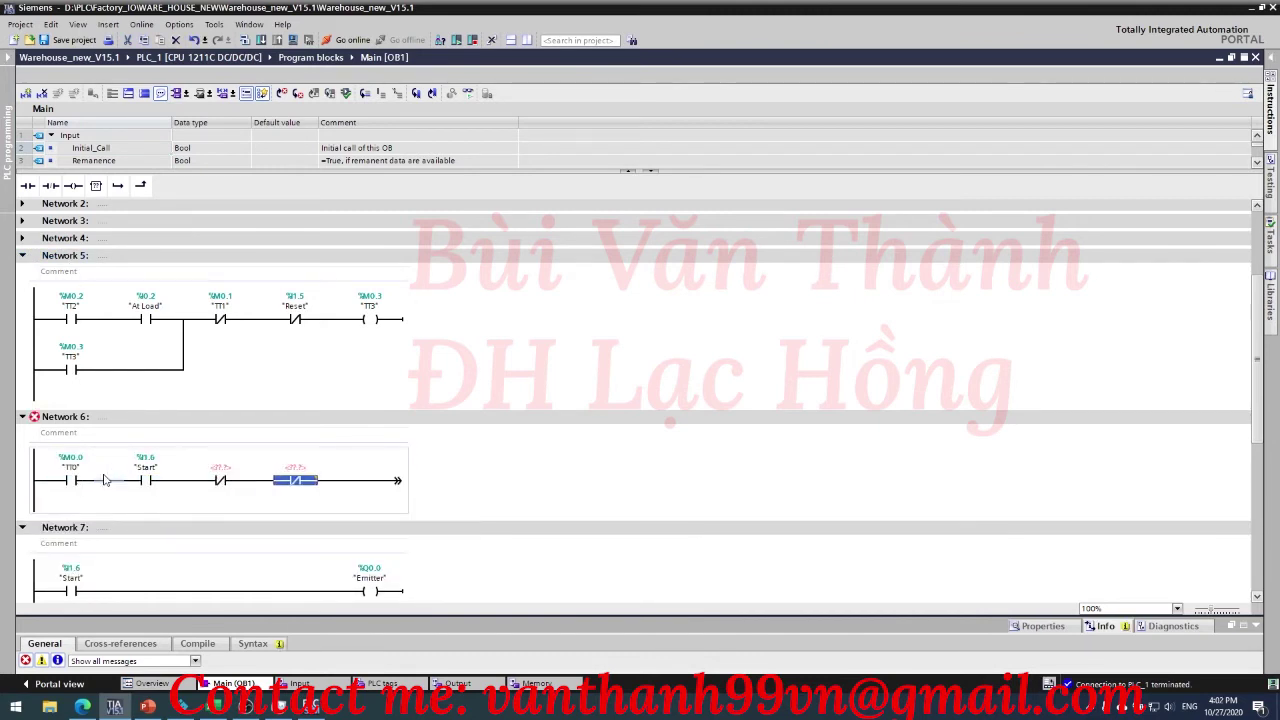
key("shift+F7")
type("tt10")
key("Return")
- Open a parallel branch at the start of the Network 6 rung with a normally open tt10 contact
left_click(42, 480)
key("shift+F8")
key("shift+F2")
type("tt10")
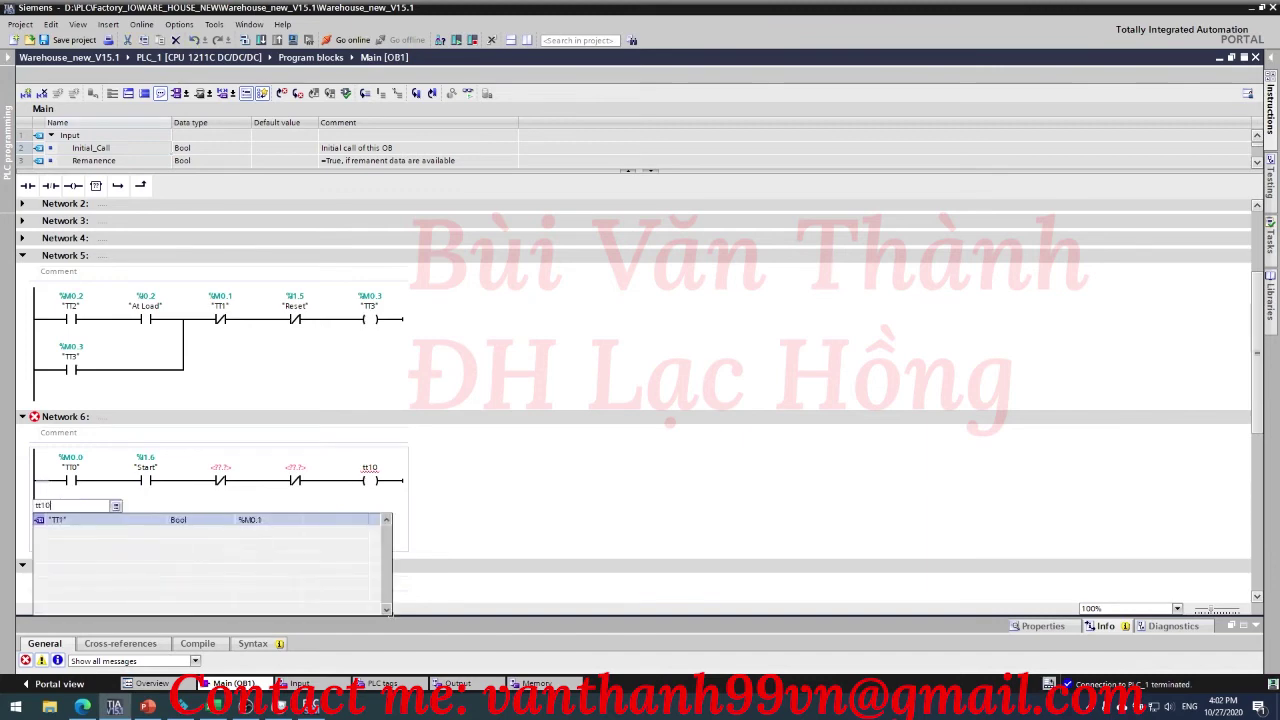
key("Return")
- Open the Memory tag table and extend the Bool tags from TT3 through TT31 at %M3.7
left_click(8, 58)
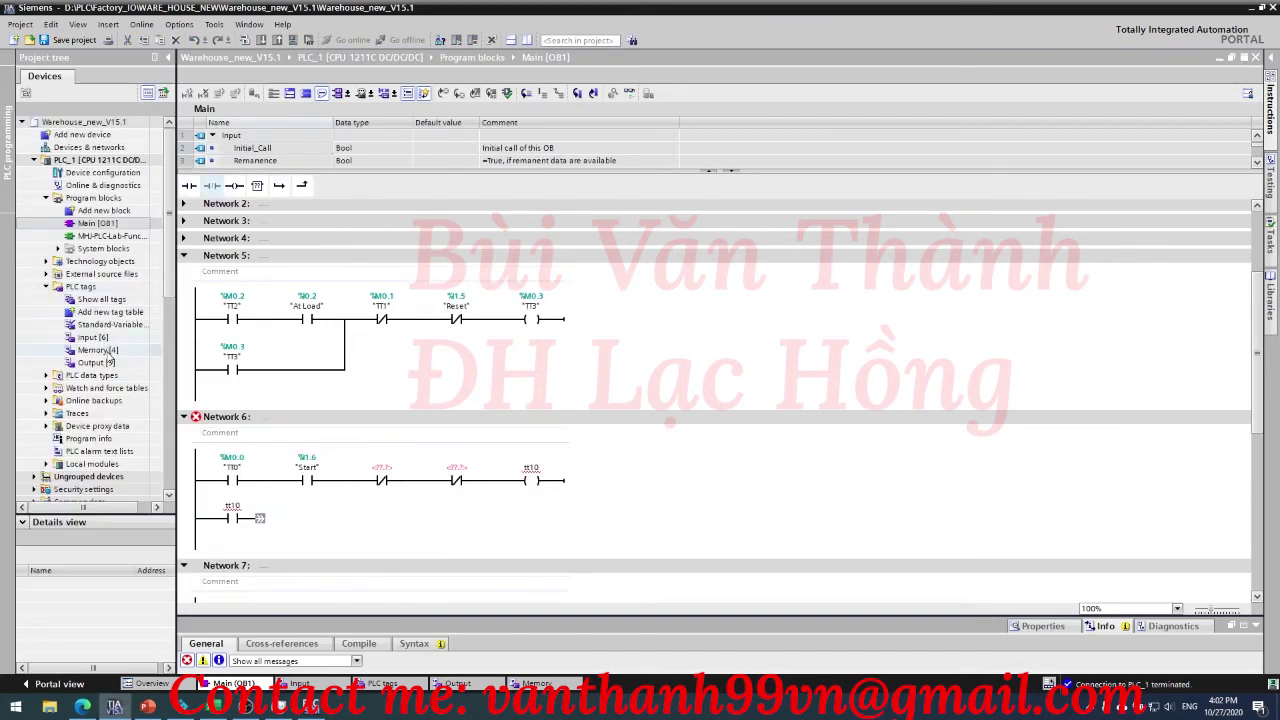
double_click(98, 350)
left_click_drag(347, 178, 334, 527)
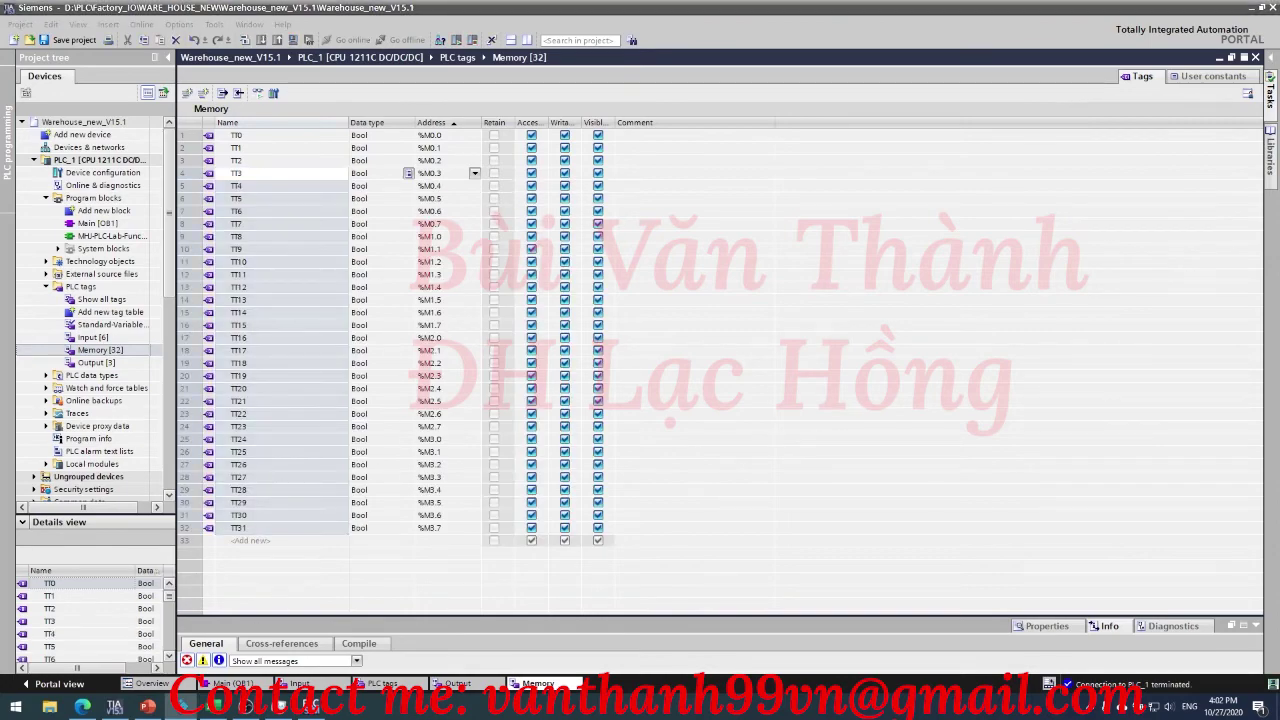
key("alt+Tab")
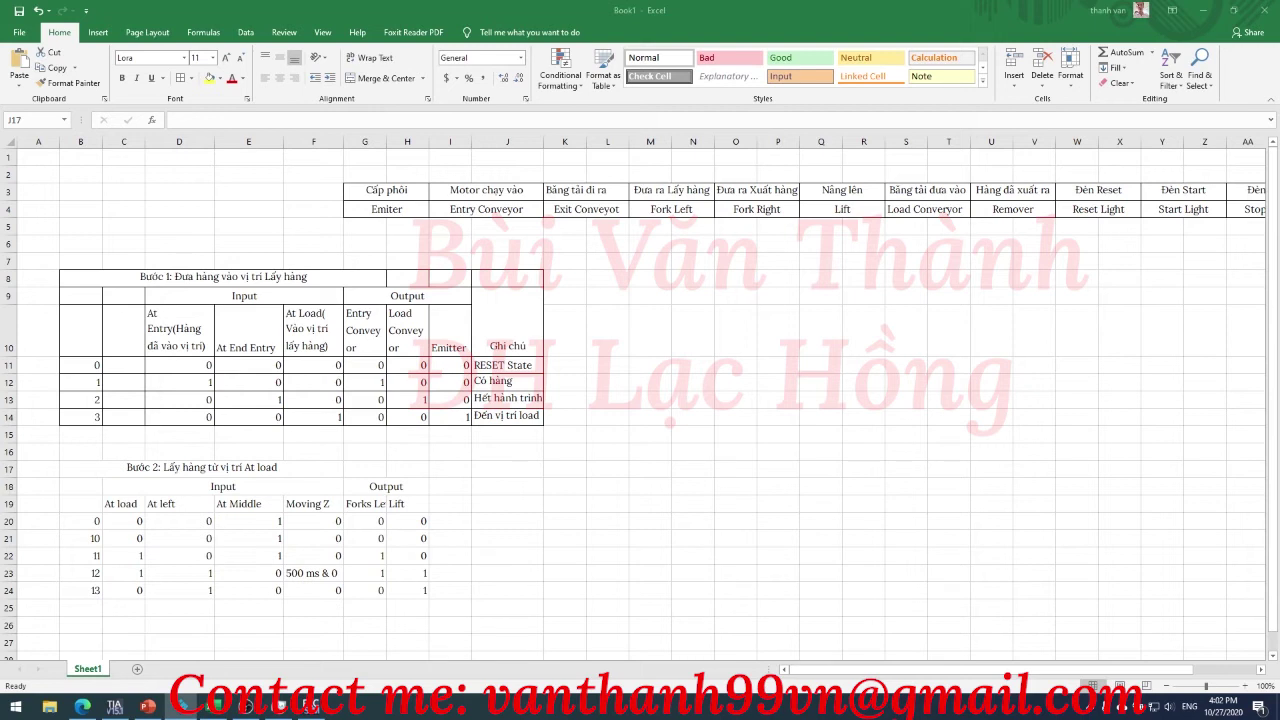
key("alt+Tab")
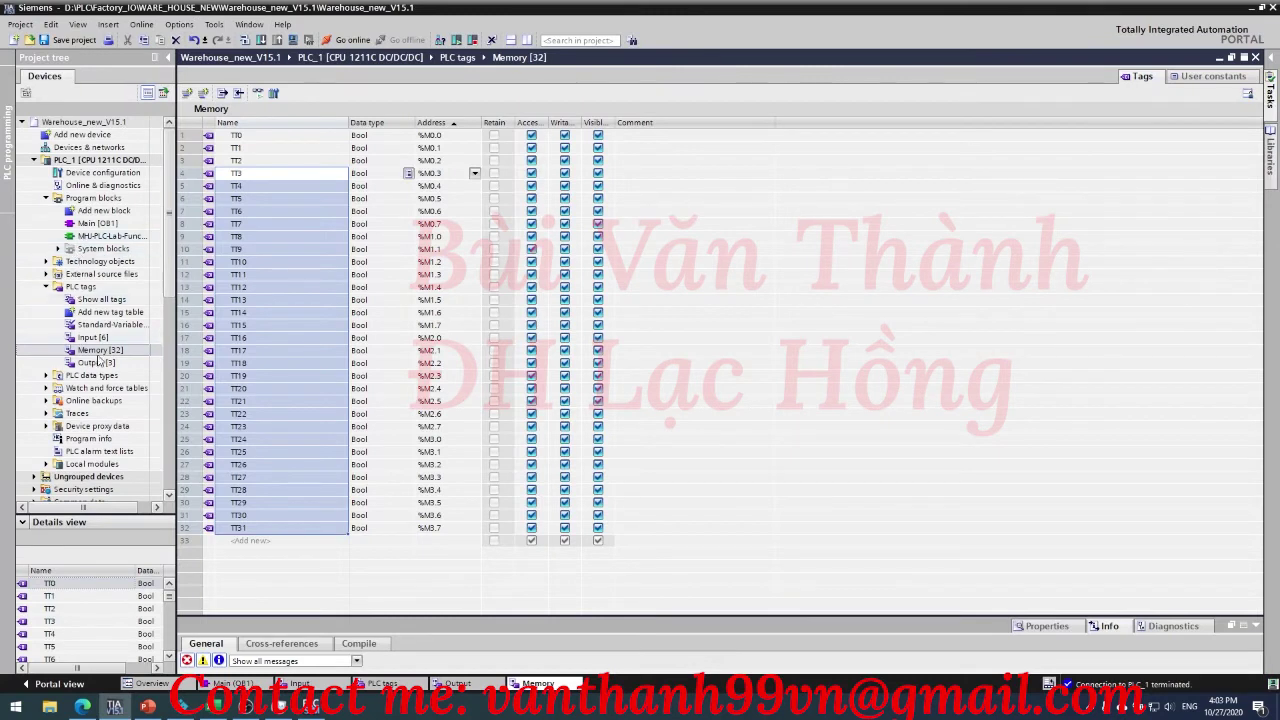
- Open the Input tag table and add a Bool tag named At Left with address %I0.3
left_click(92, 337)
left_click(274, 211)
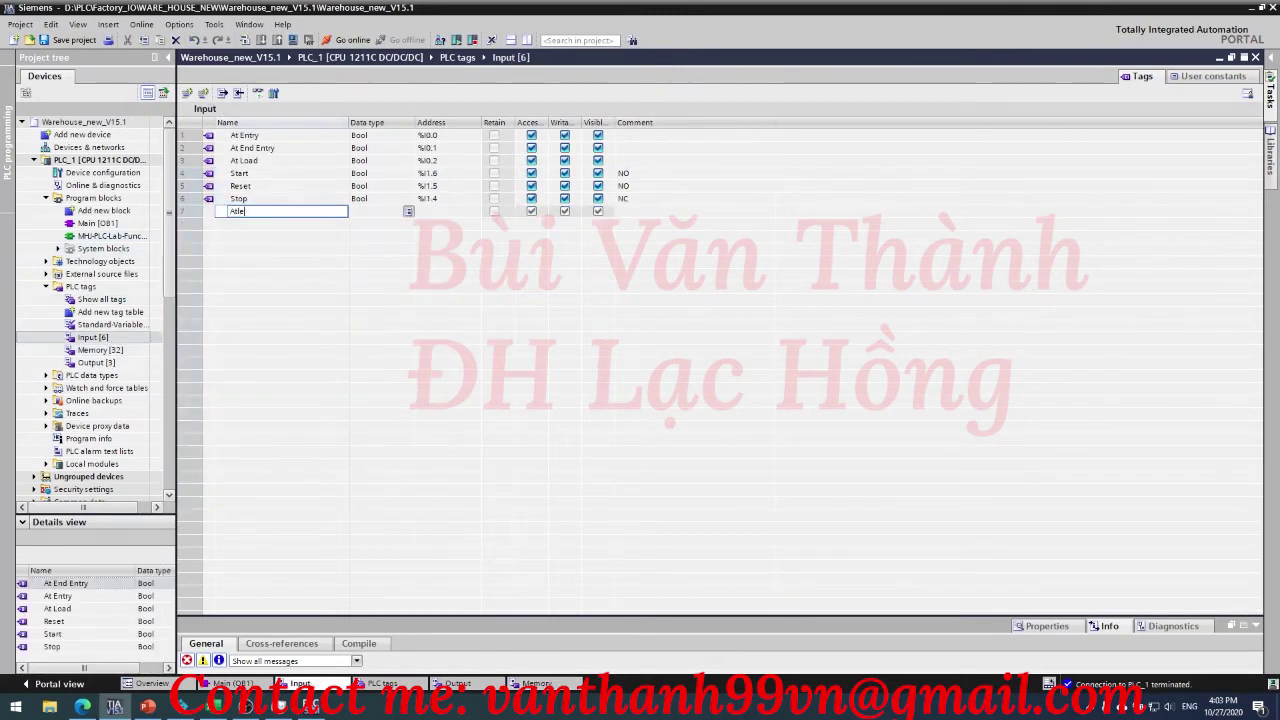
key("Return")
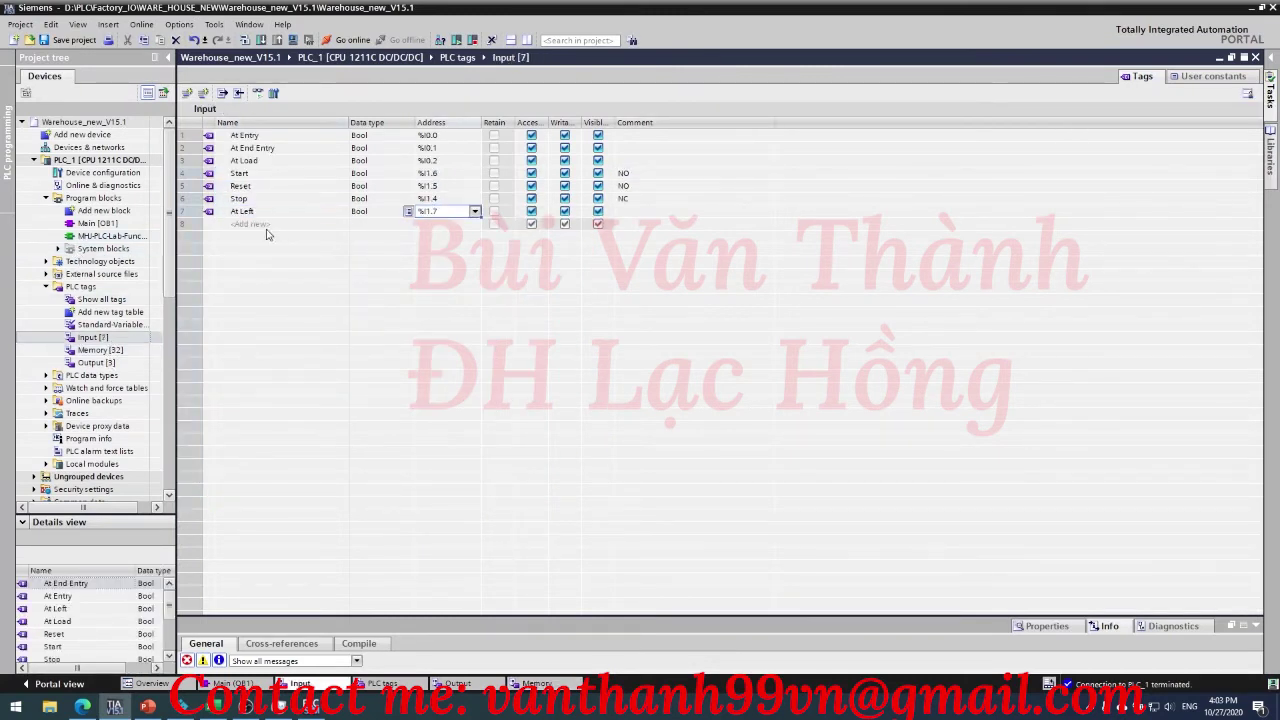
type("%I0.3")
key("Return")
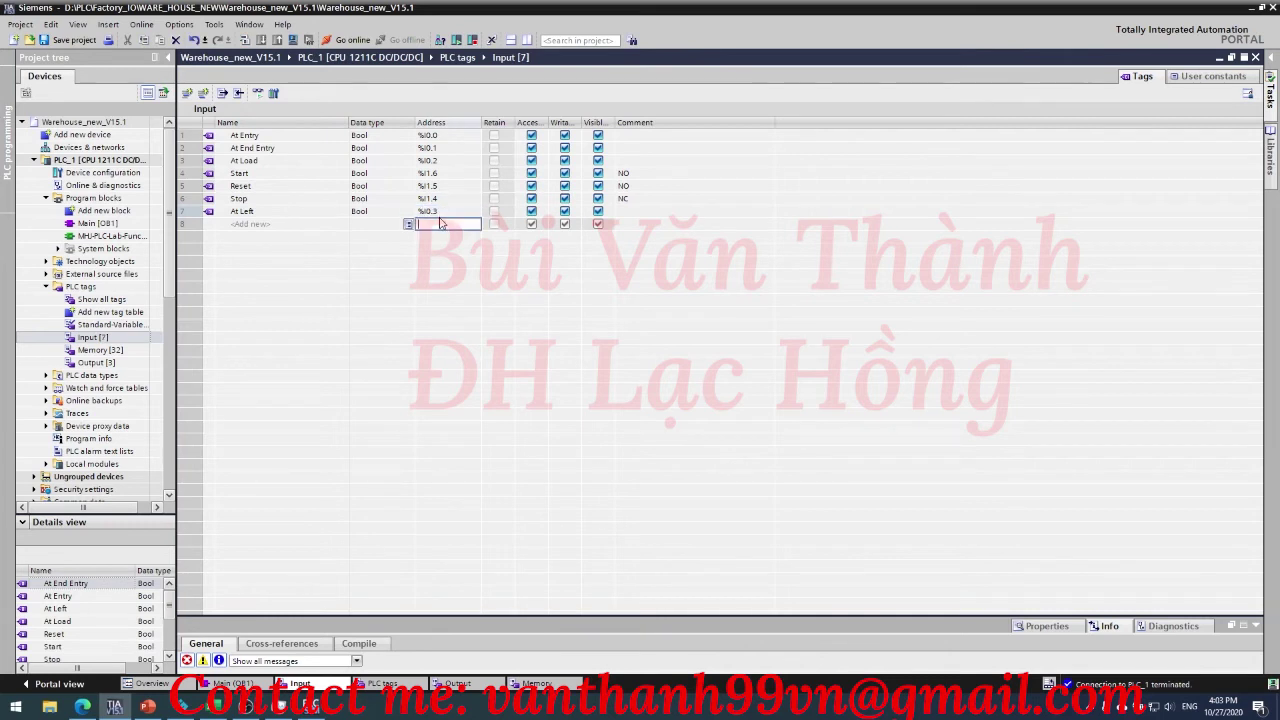
- Add Bool input tags At Middle at %I0.4 and Moving Z at %I0.5
left_click(268, 226)
type("Atm")
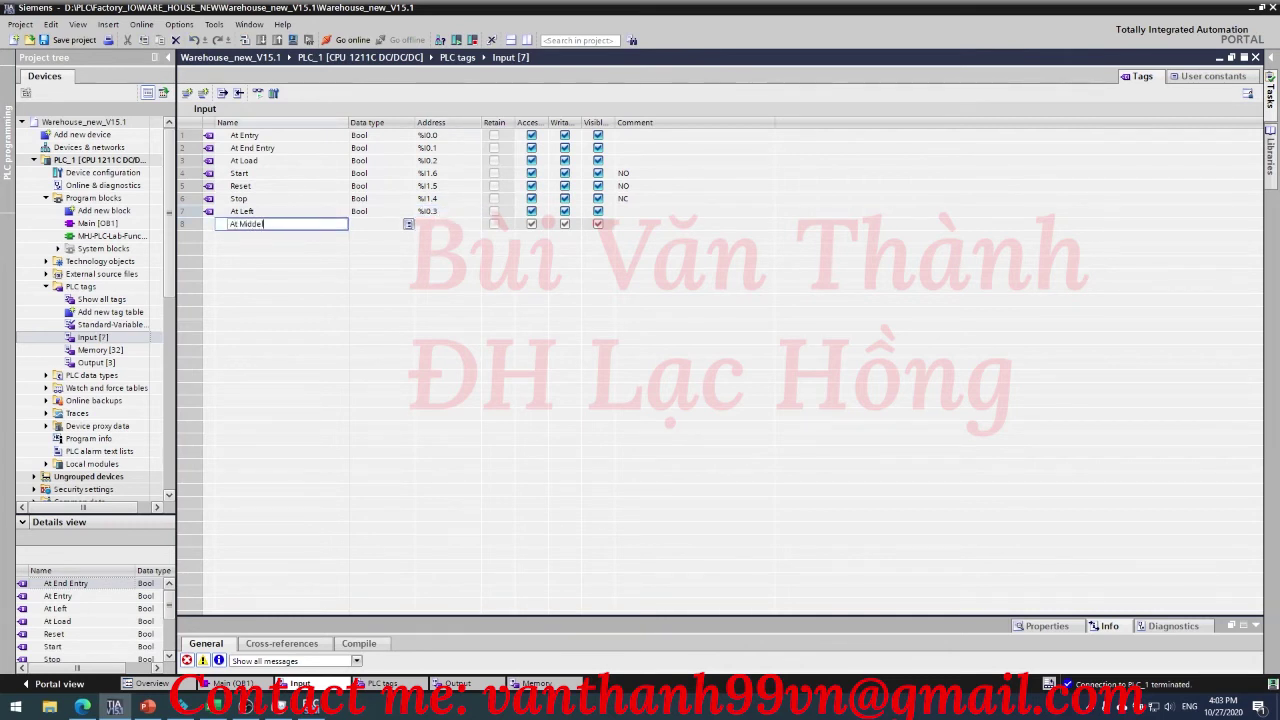
key("Return")
type("Moving")
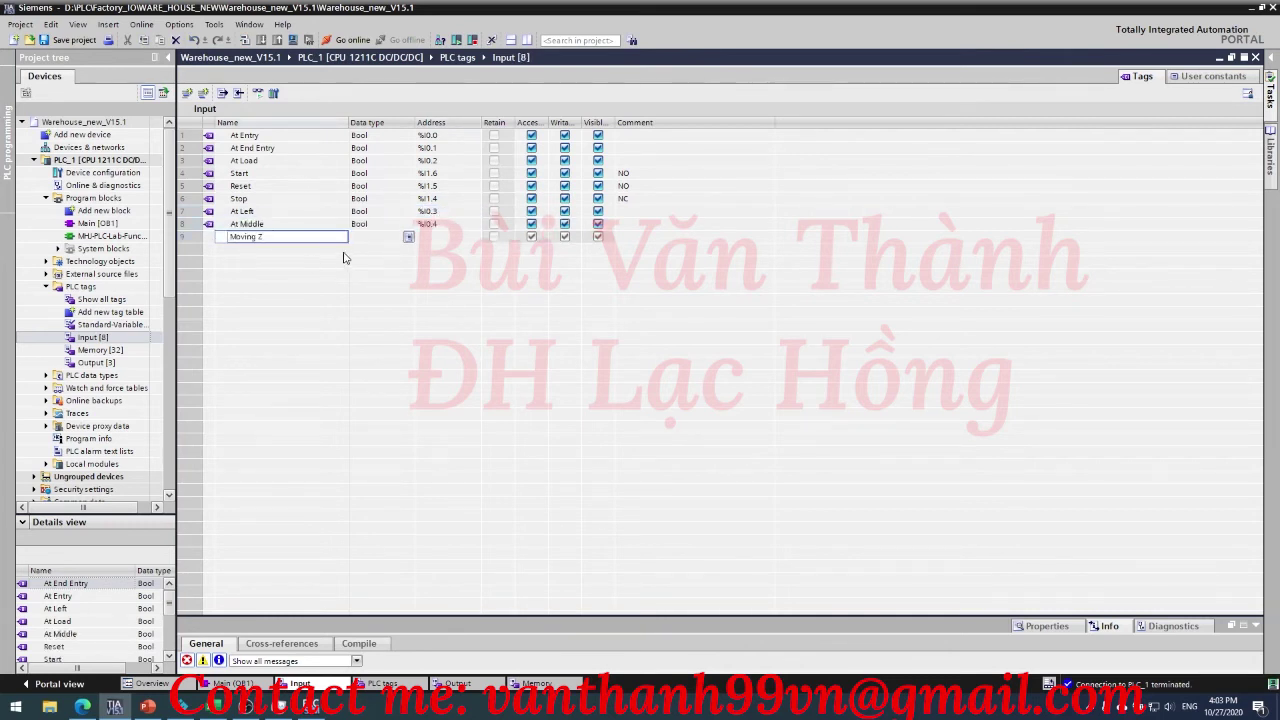
type(" Z")
key("Return")
left_click(293, 249)
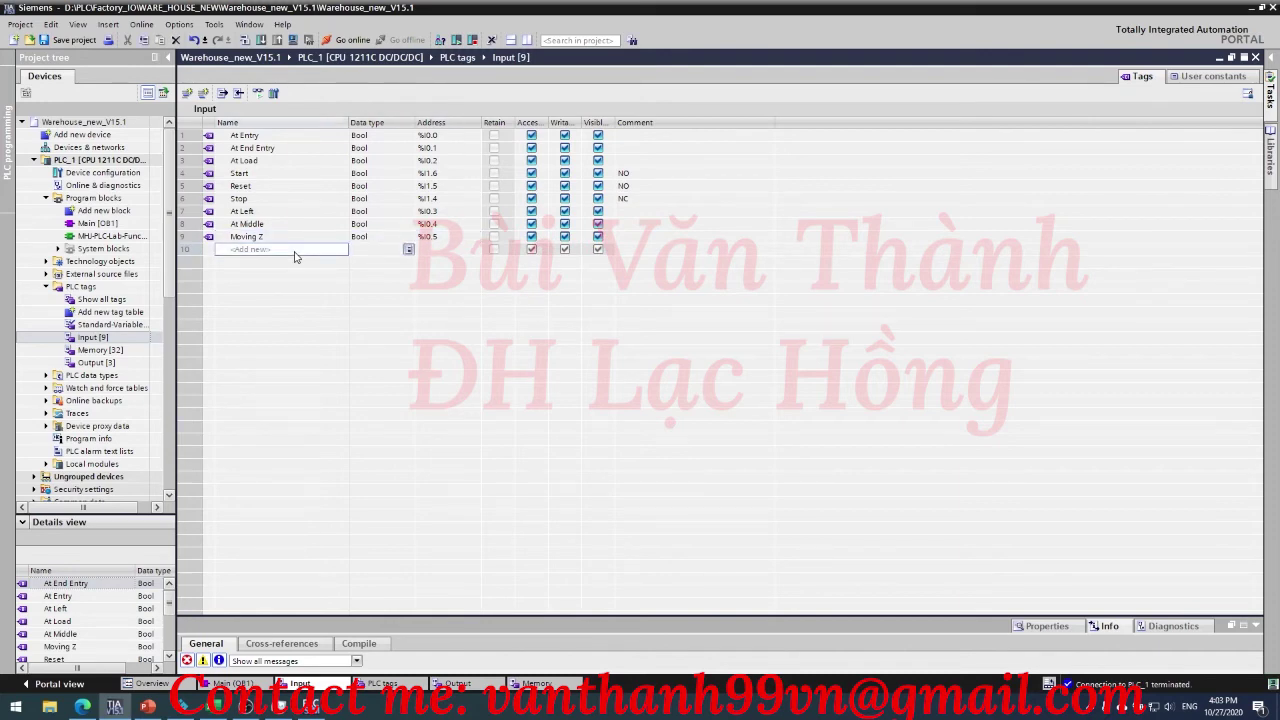
left_click(383, 250)
left_click(440, 249)
left_click(382, 240)
left_click(286, 251)
left_click(381, 240)
left_click(450, 238)
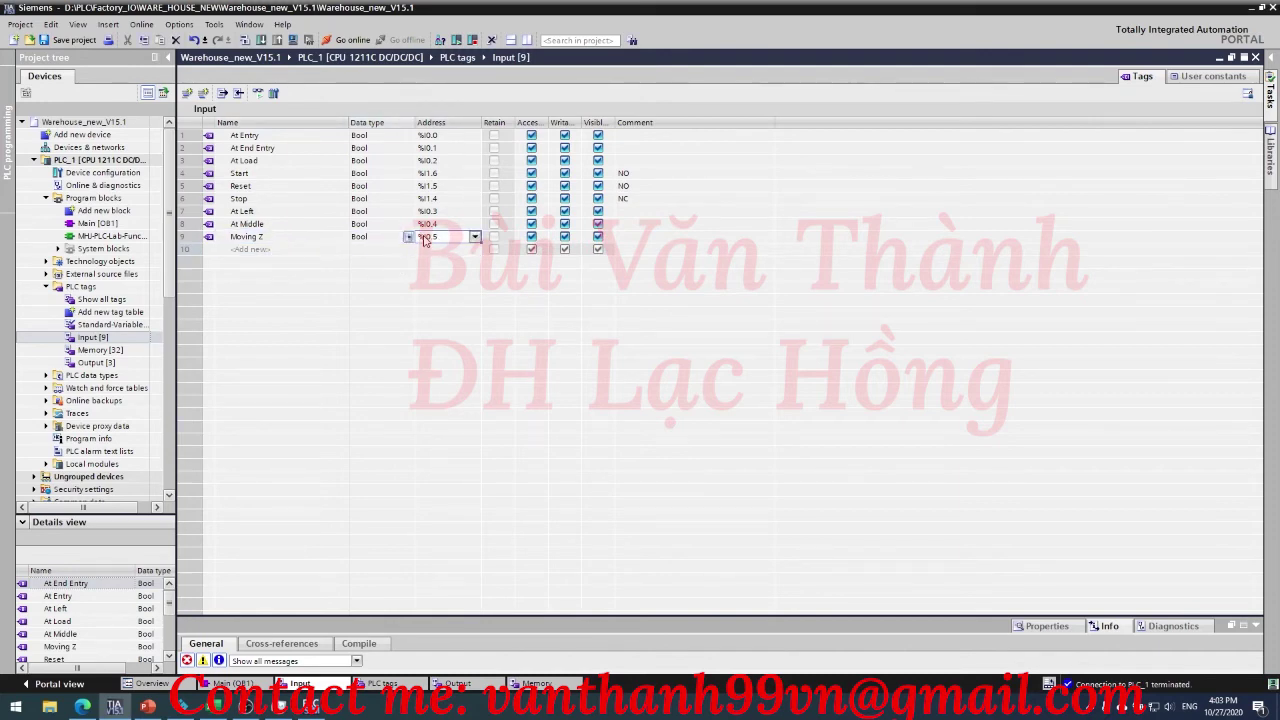
left_click(300, 236)
- In Main [OB1], assign TT11 and Reset to Network 6's normally closed contacts and join the TT10 branch to the rung after Start
double_click(108, 226)
scroll(260, 370, "down", 5)
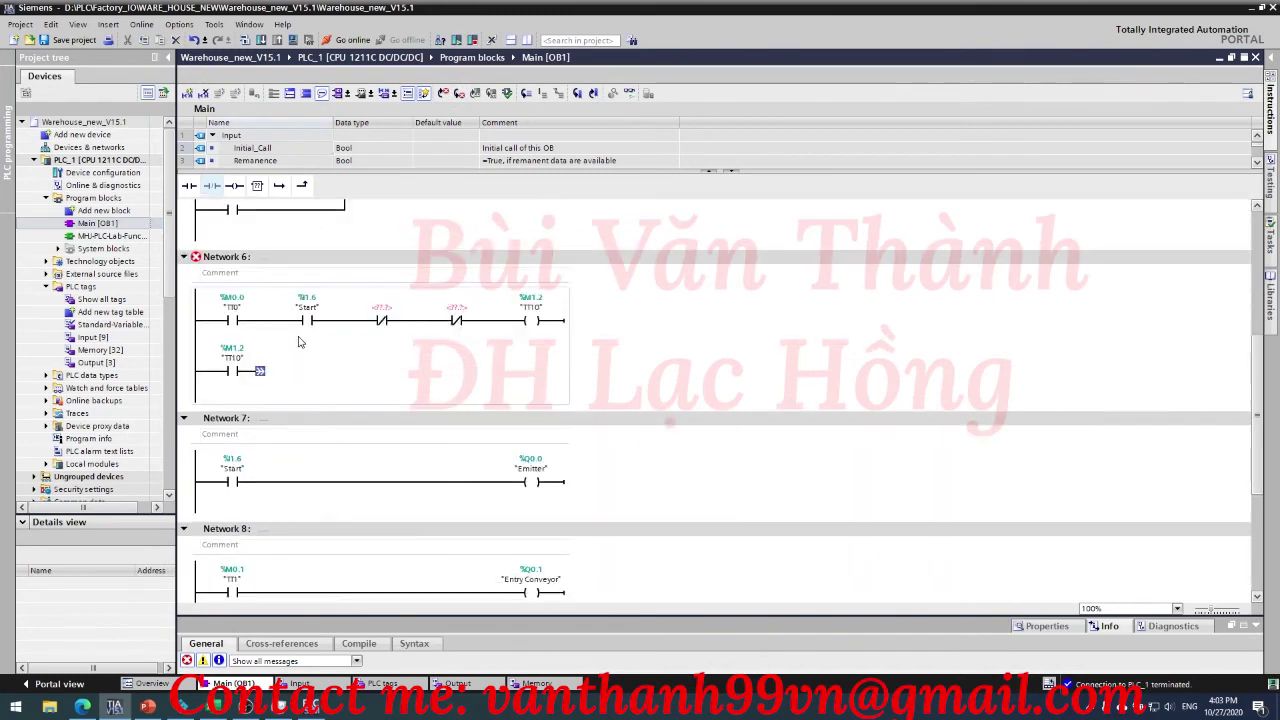
left_click(380, 307)
type("tt11")
key("Return")
type("re")
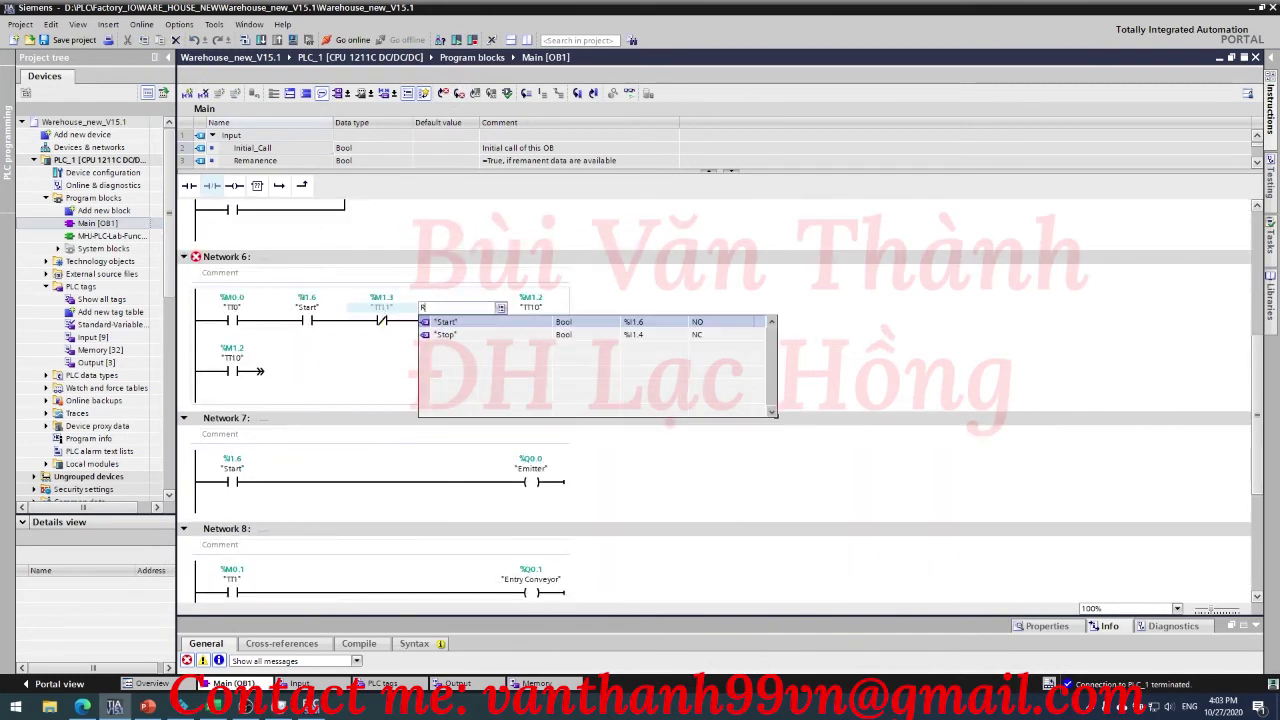
key("Down")
key("Return")
left_click_drag(262, 371, 343, 321)
- Collapse the networks below Network 6 and insert a new network after it with a normally open TT10 contact
scroll(368, 403, "down", 1)
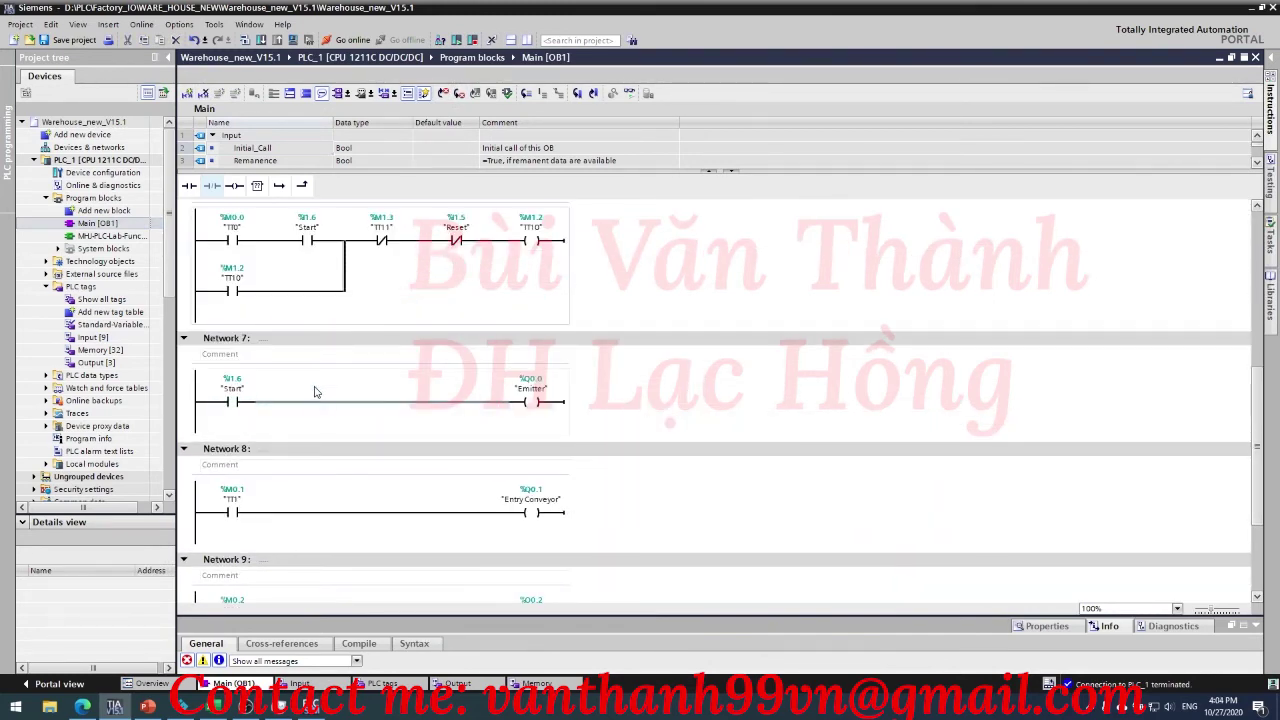
left_click(184, 338)
left_click(184, 355)
left_click(184, 402)
left_click(405, 403)
key("ctrl+r")
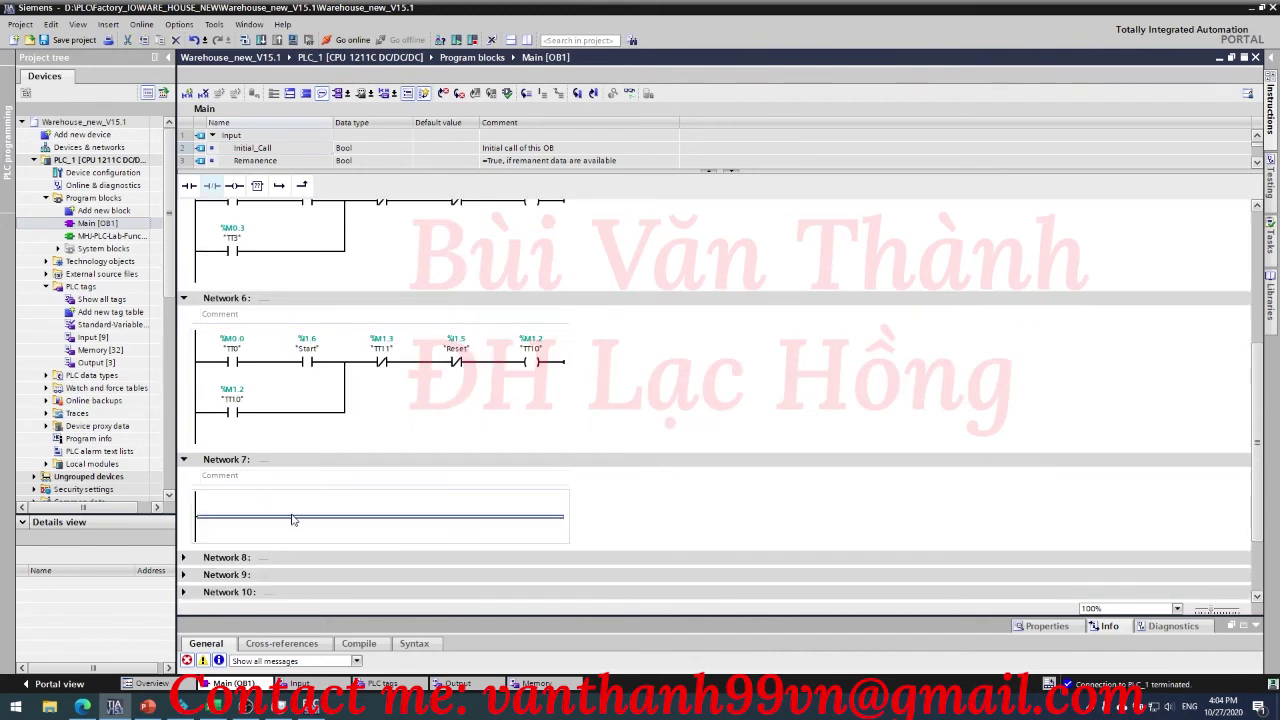
key("shift+F2")
type("tt10")
key("Return")
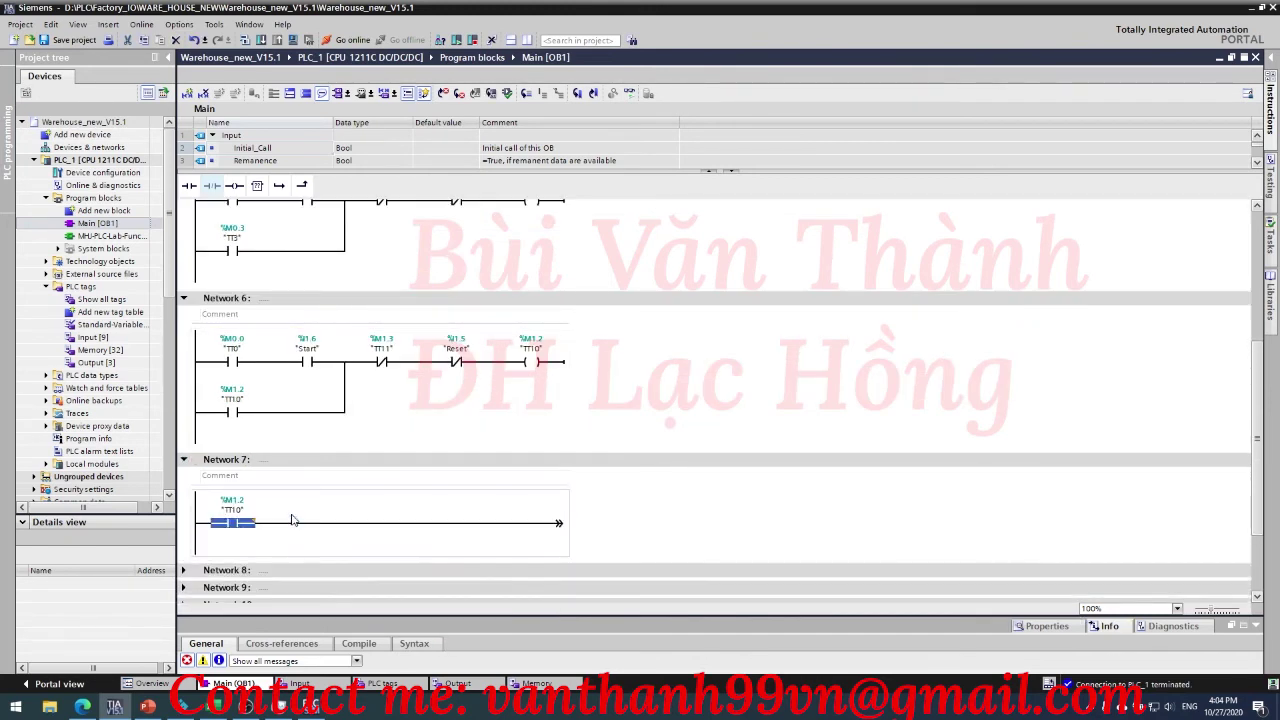
- Add normally open contacts TT13 and At Load in series after TT10 in Network 7
left_click(301, 524)
key("shift+F2")
type("tt13")
key("Return")
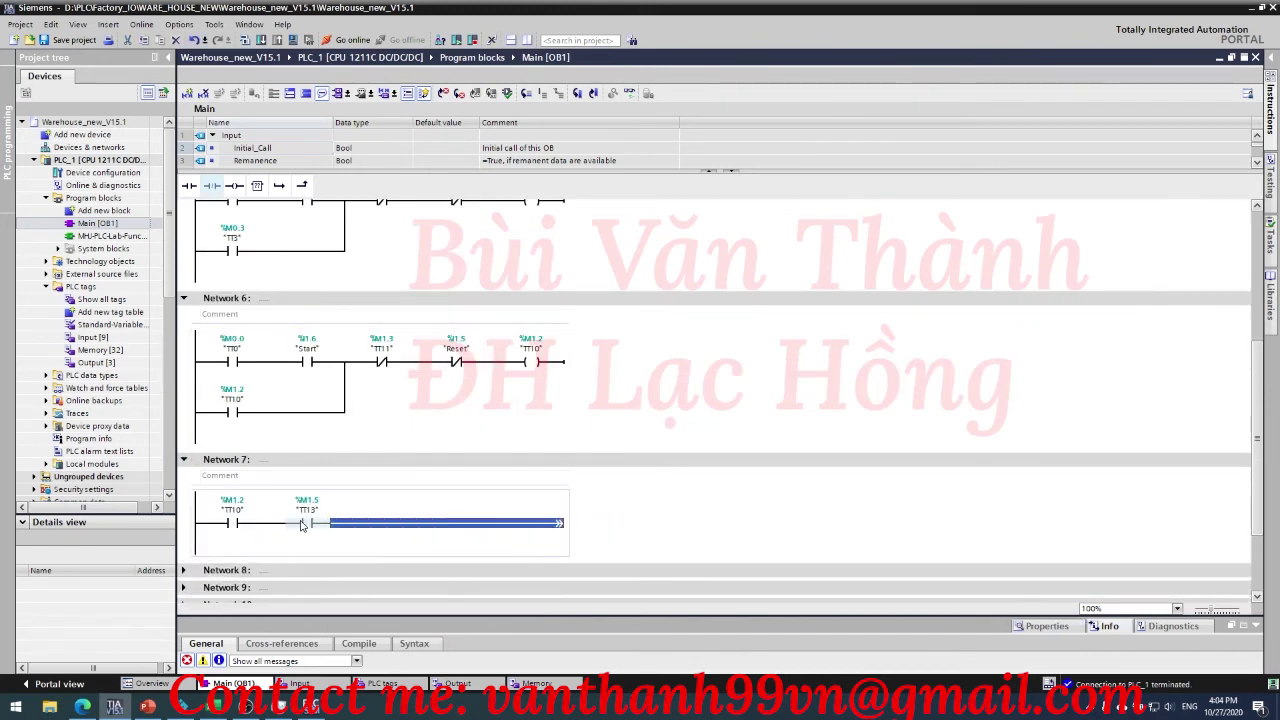
key("shift+F2")
type("a")
key("Down")
key("Down")
key("Down")
key("Return")
left_click(469, 529)
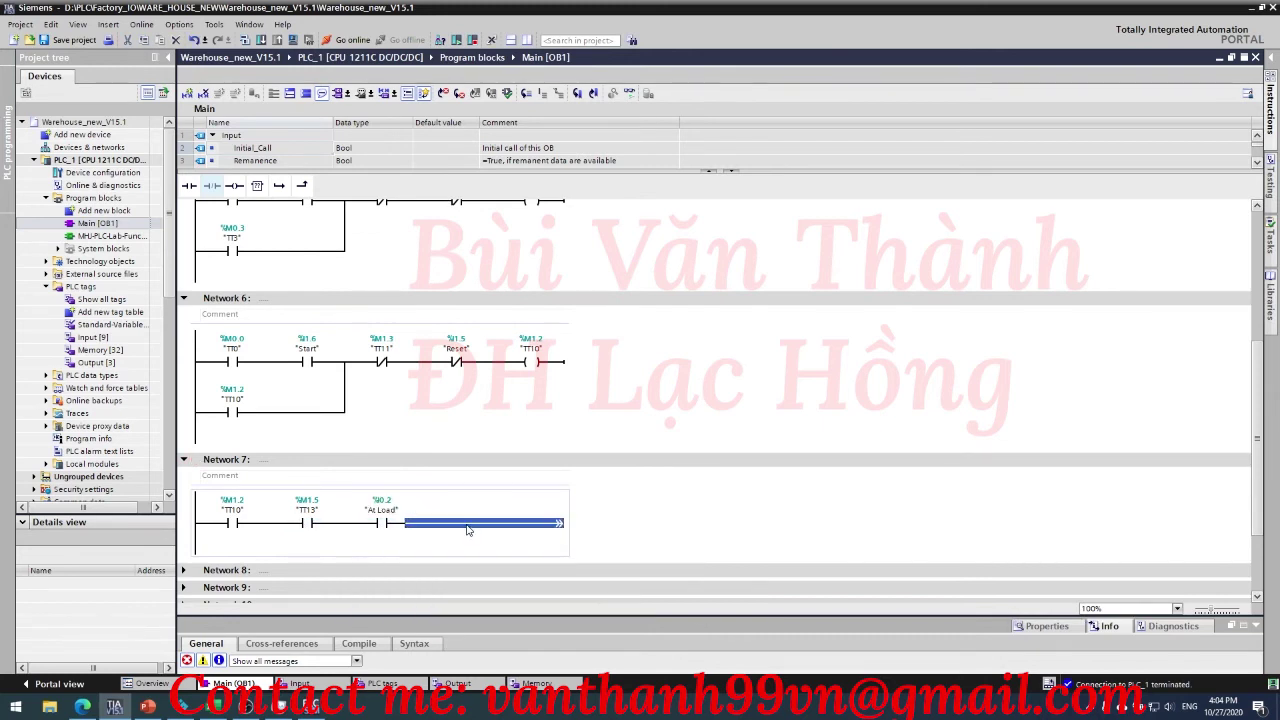
- Complete the Network 7 rung with normally closed Reset and TT12 contacts and a TT11 output coil
key("shift+F3")
key("shift+F3")
left_click(460, 523)
type("re")
key("Return")
type("tt12")
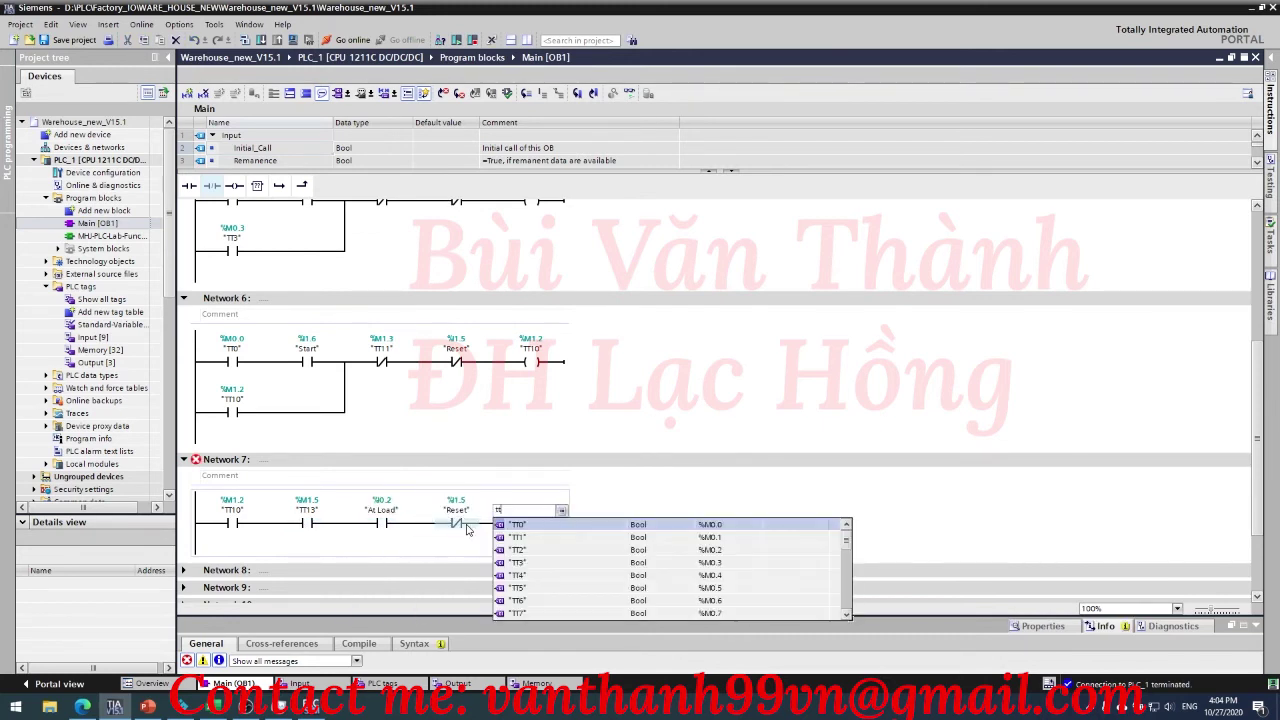
key("Return")
left_click(558, 523)
type("tt11")
key("Return")
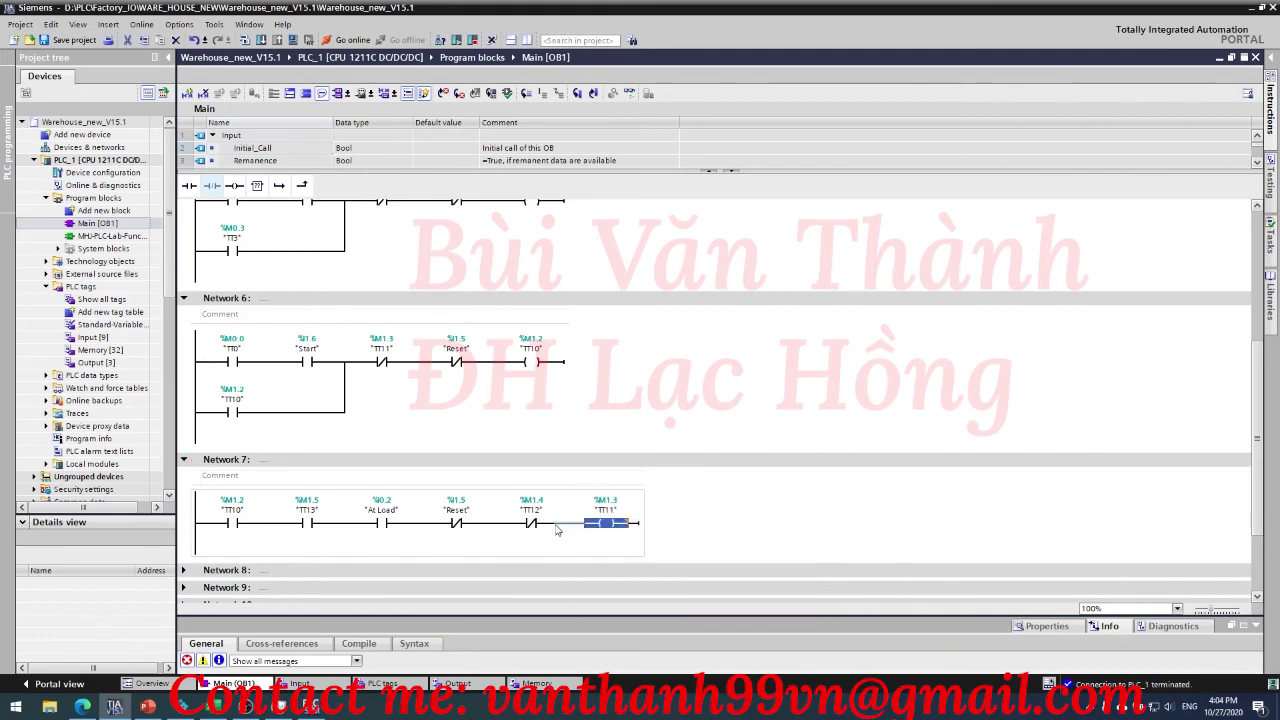
- Add a parallel branch with a normally open TT11 contact to Network 7, joined to the rung after At Load
scroll(234, 449, "down", 1)
left_click(234, 447)
left_click(205, 447)
key("shift+F8")
key("shift+F2")
type("tt11")
key("Return")
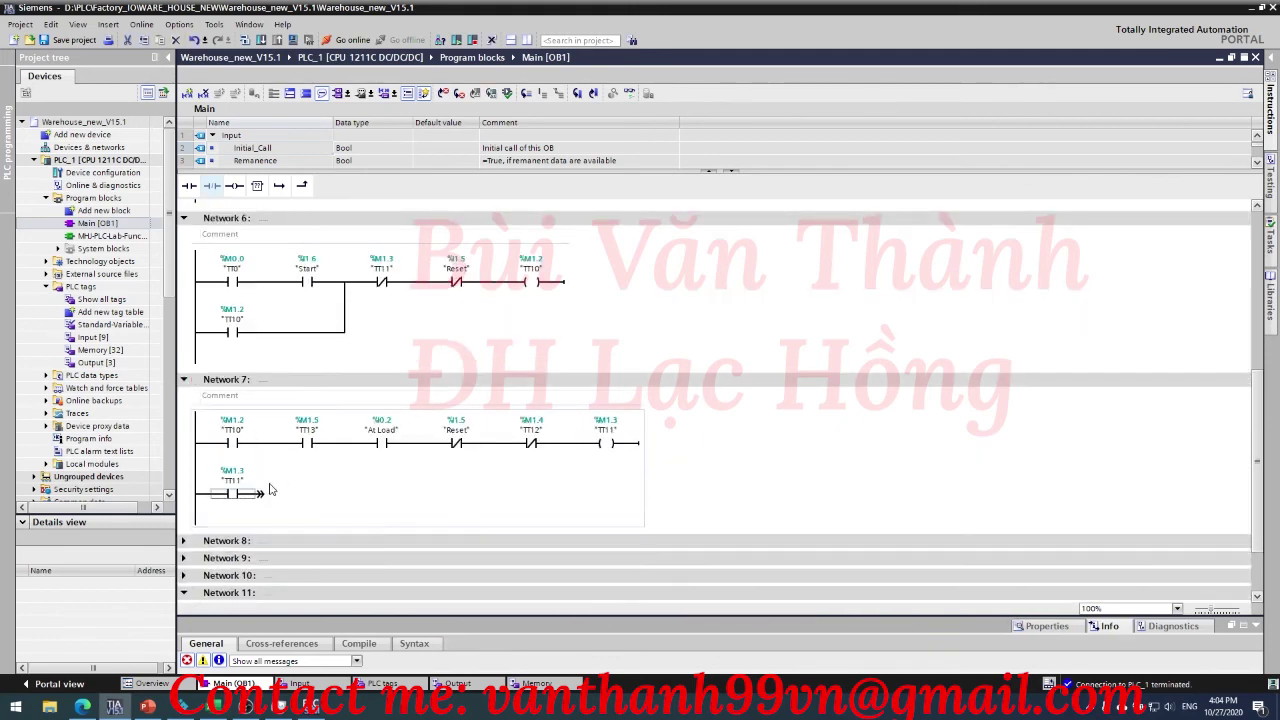
- Insert a new network after Network 7 and place a normally open TT11 contact on its rung
key("ctrl+r")
scroll(440, 499, "down", 1)
left_click(374, 467)
key("shift+F2")
type("tt11")
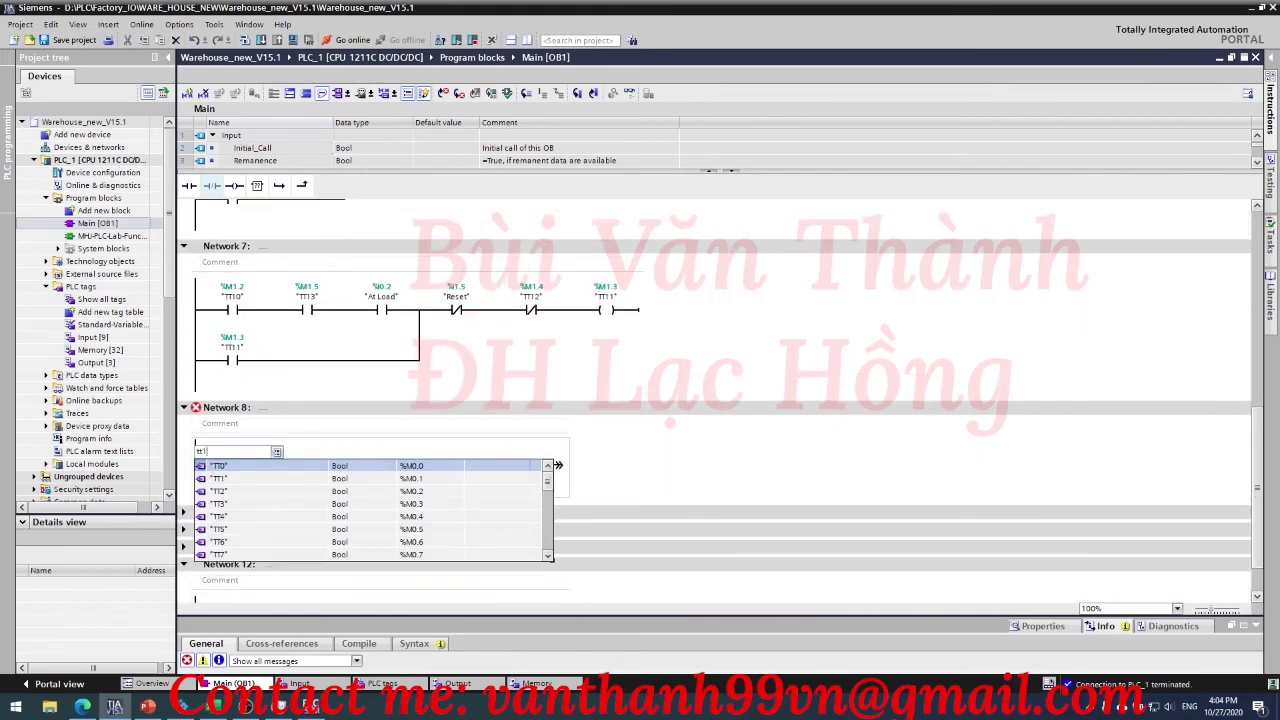
key("Return")
- Consult the step 2 table in Excel, then return to TIA Portal and add a normally open At Left contact after TT11 in Network 8
left_click(214, 640)
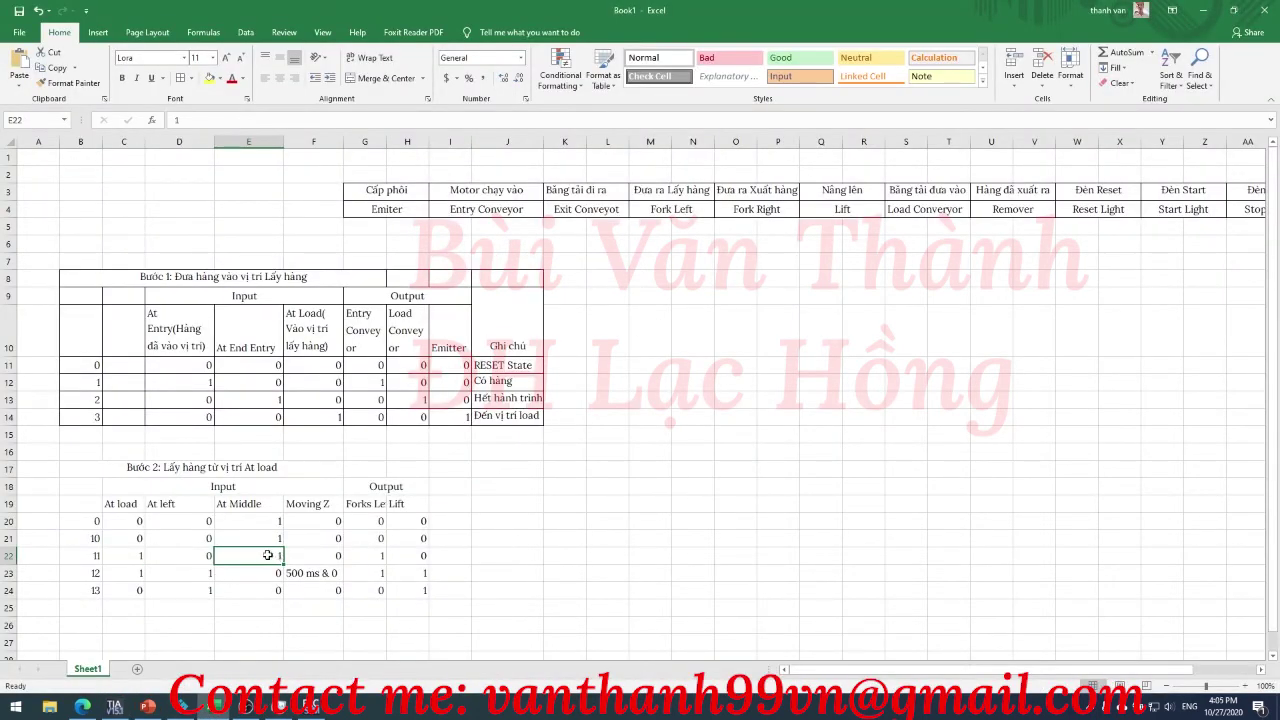
left_click_drag(1012, 6, 1146, 84)
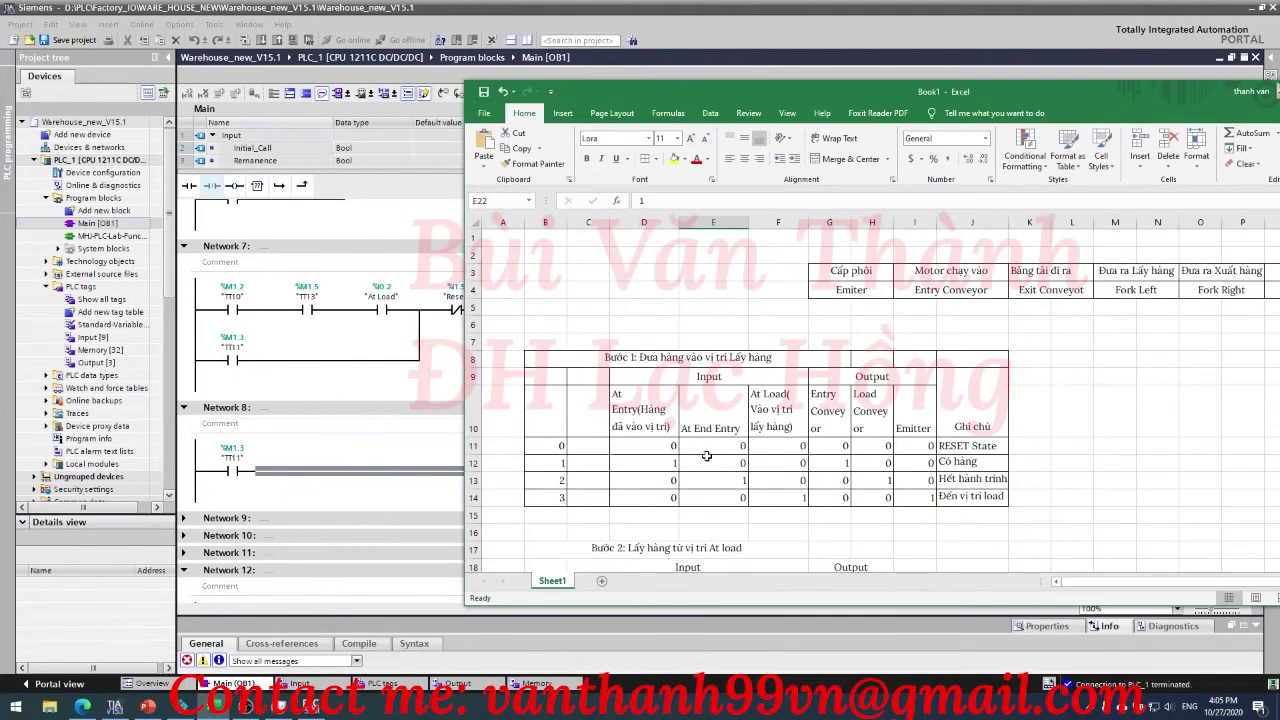
scroll(648, 472, "down", 3)
left_click(598, 479)
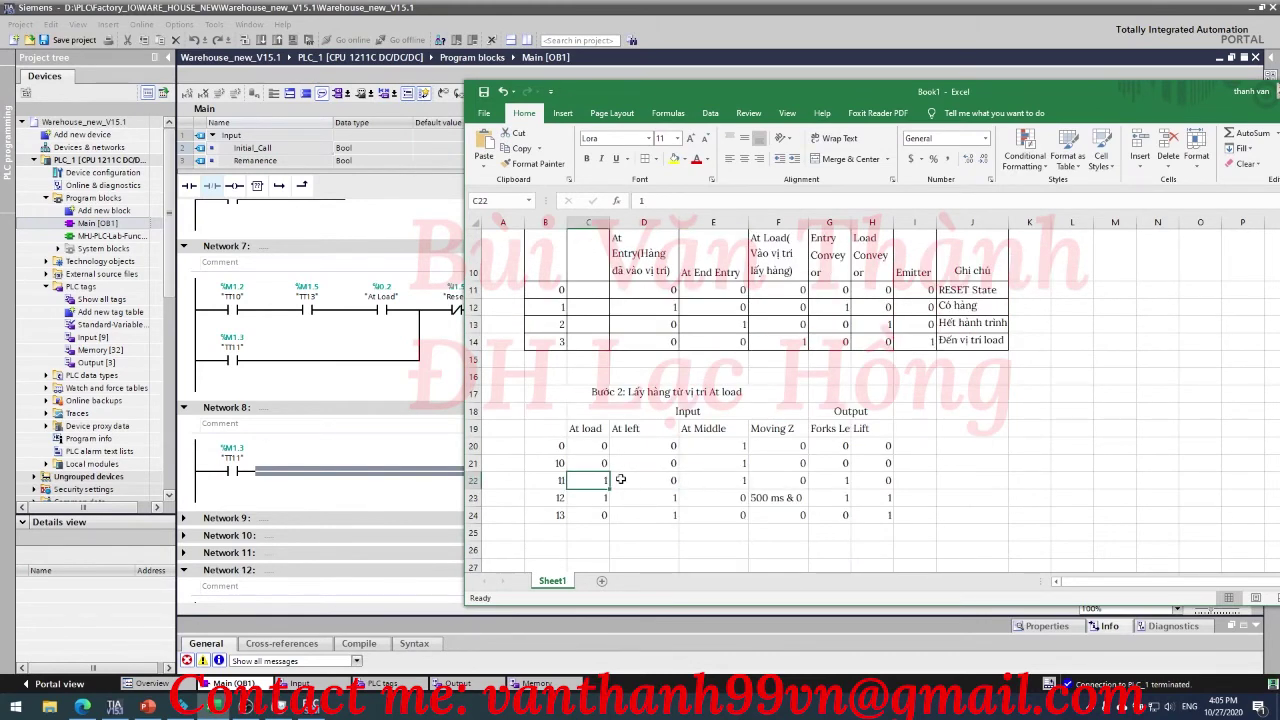
left_click(308, 473)
key("shift+F2")
type("a")
key("Down")
key("Down")
key("Return")
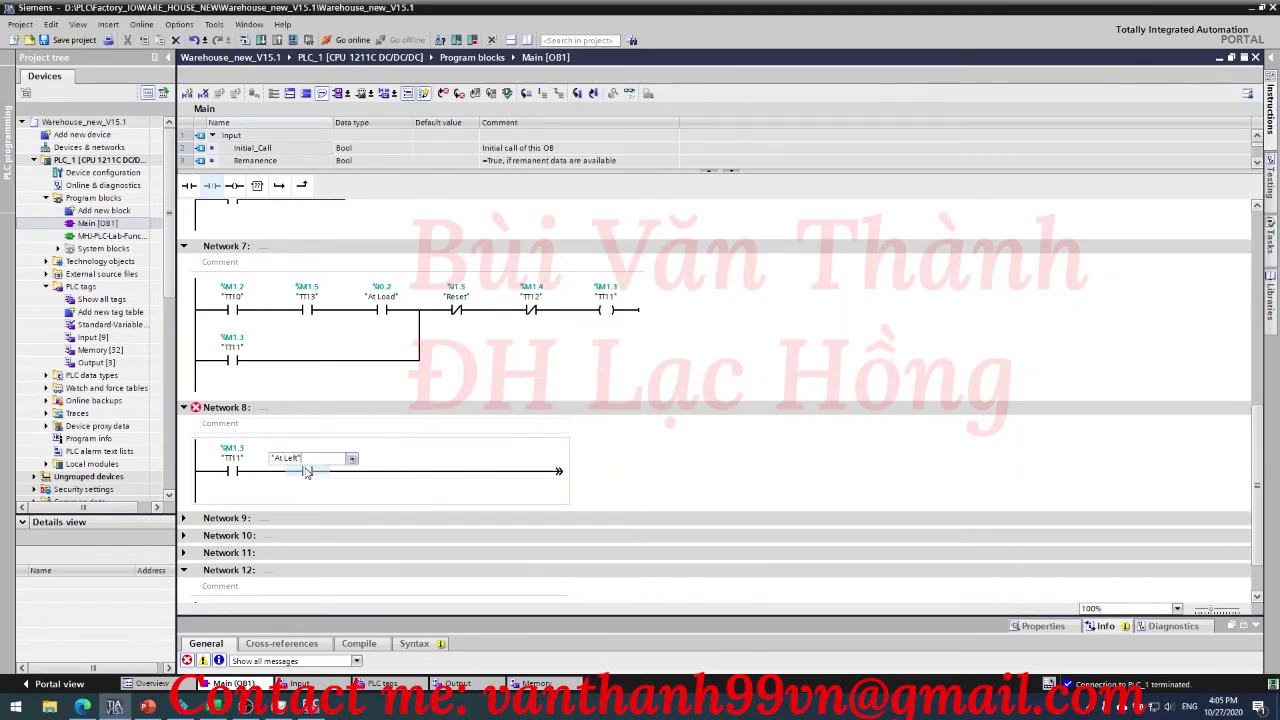
key("Return")
- Add normally closed contacts TT12 and Reset in series after At Left in Network 8
left_click(361, 473)
key("shift+F3")
key("shift+F3")
key("Left")
type("TT12")
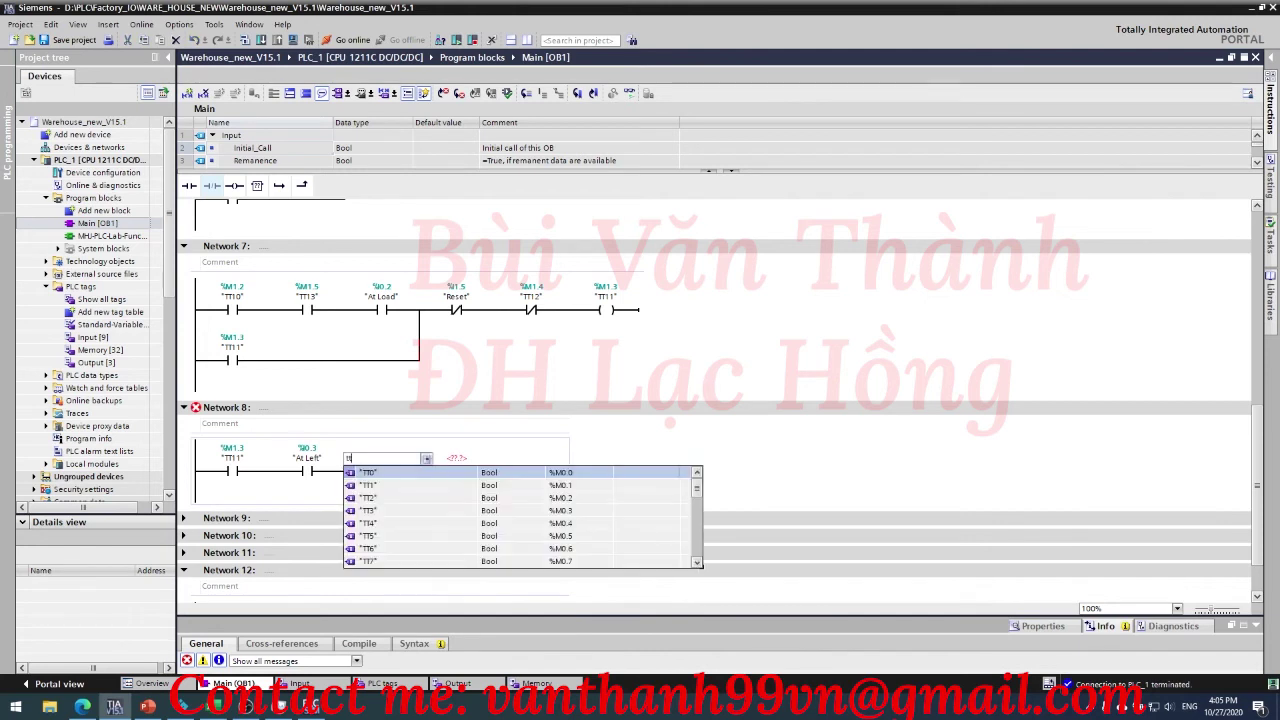
key("Return")
key("Return")
type("Re")
key("Down")
key("Return")
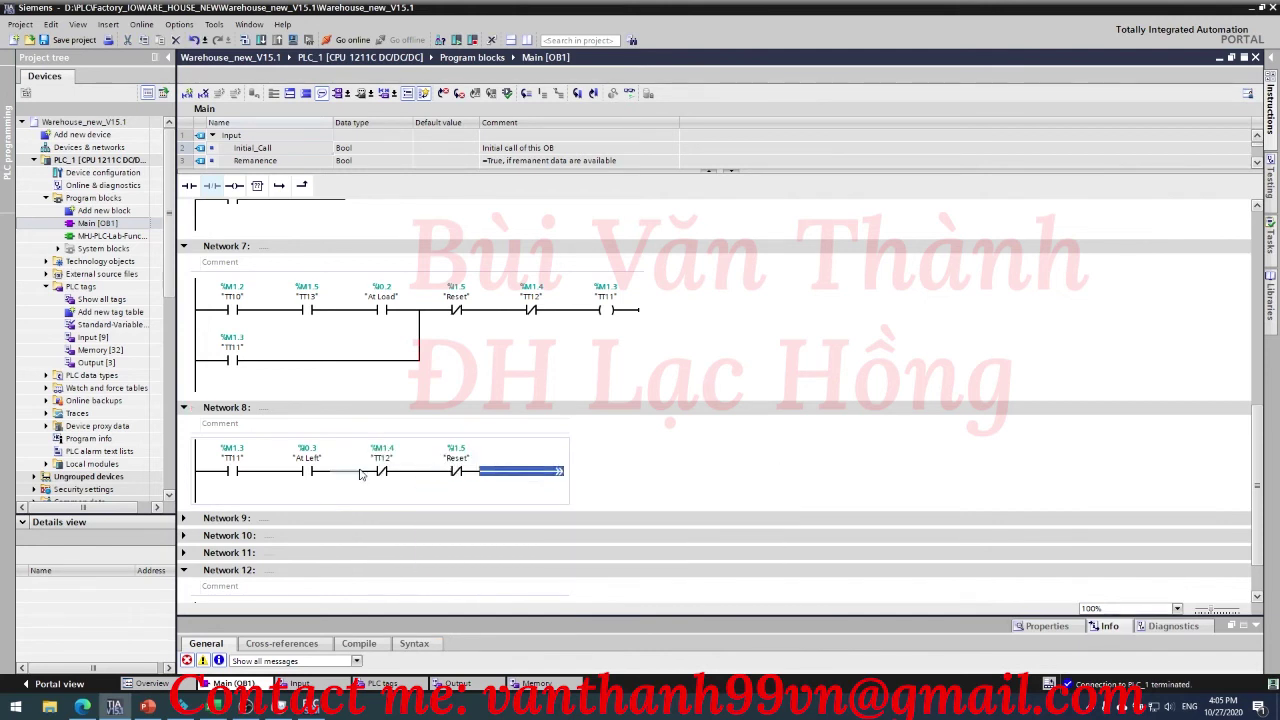